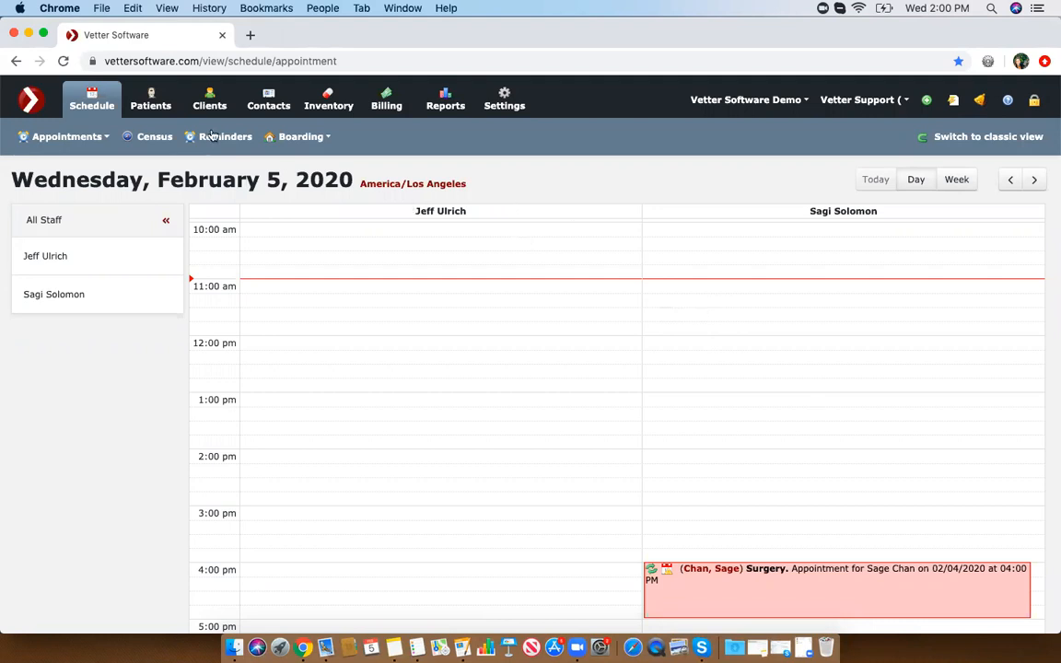
- Search the patients for "kirra", open the profile of the first match and dismiss its attention alert
click(144, 98)
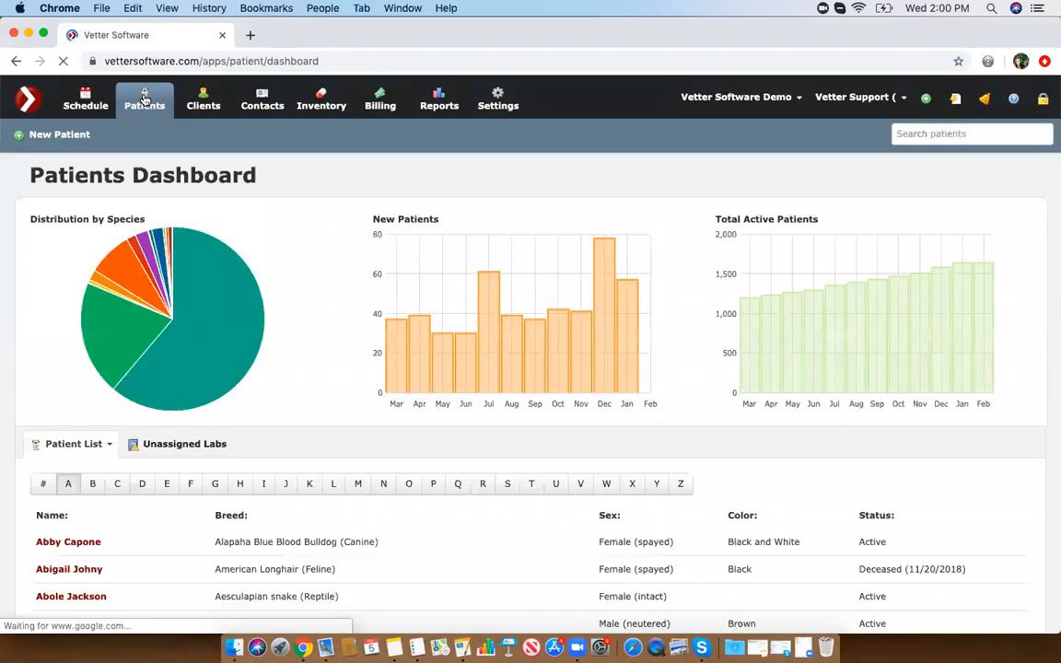
click(976, 133)
text(kirra)
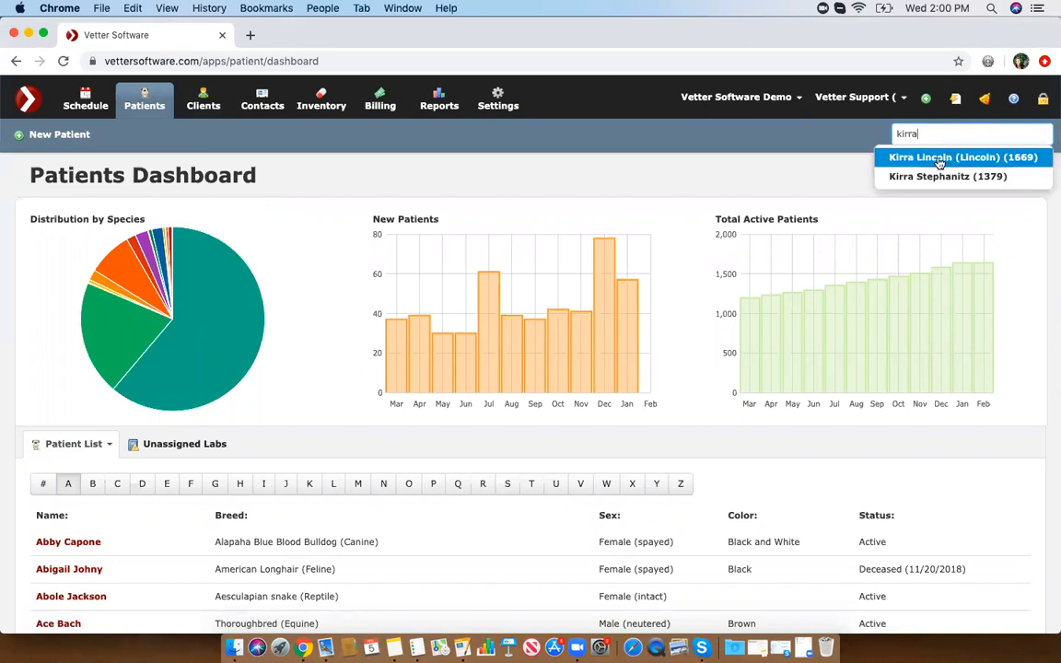
click(938, 162)
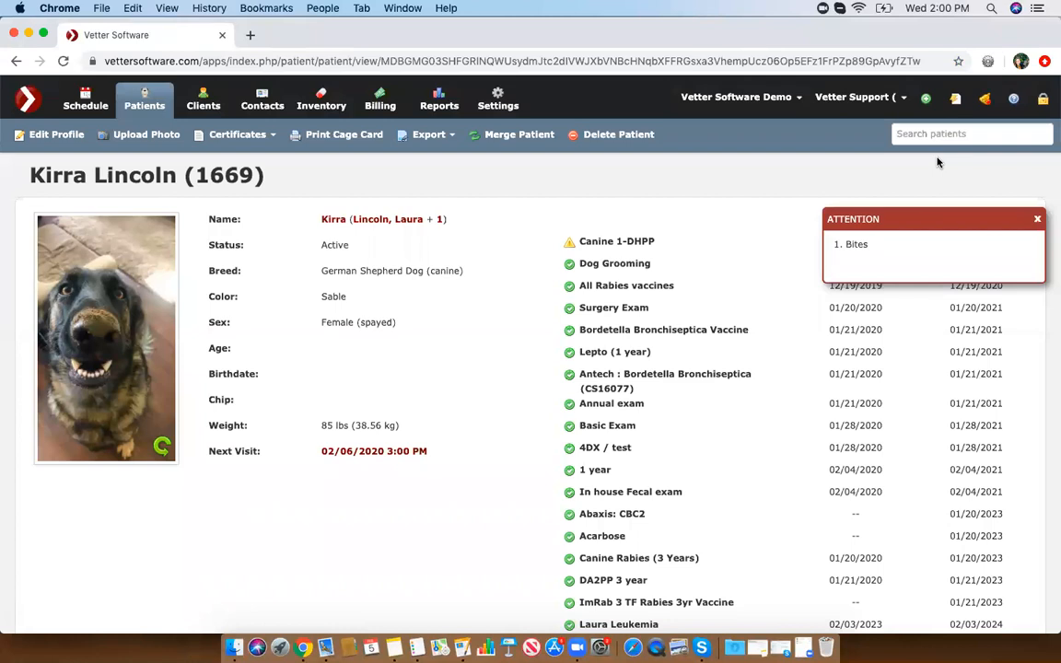
click(1039, 215)
- List the diagnostics recorded in the patient's history
scroll(765, 461, down, 1)
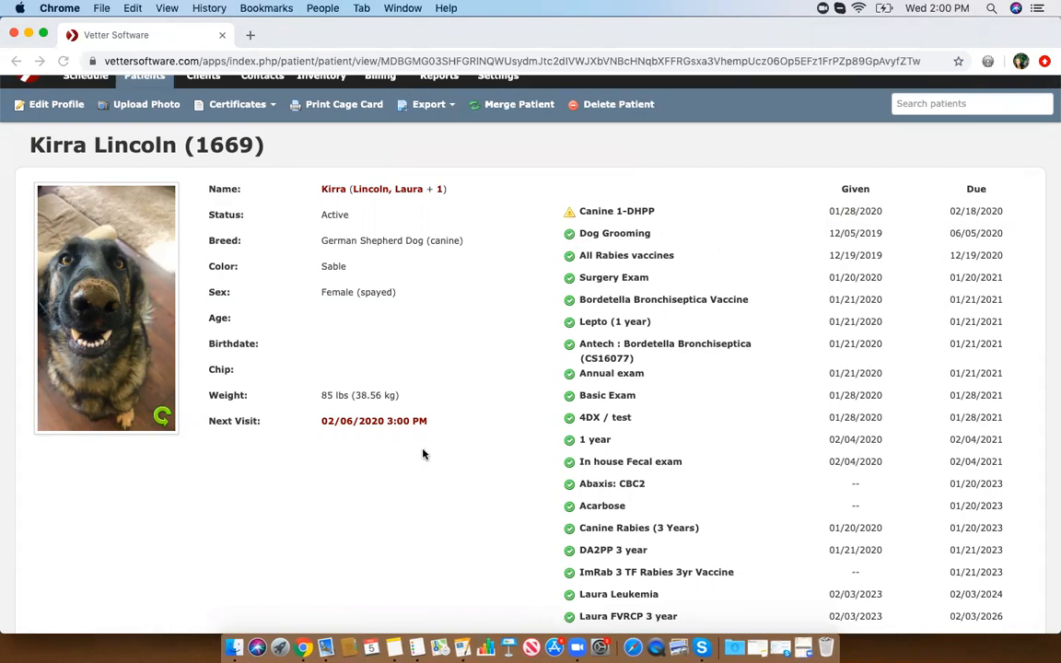
scroll(423, 454, down, 5)
scroll(423, 454, down, 4)
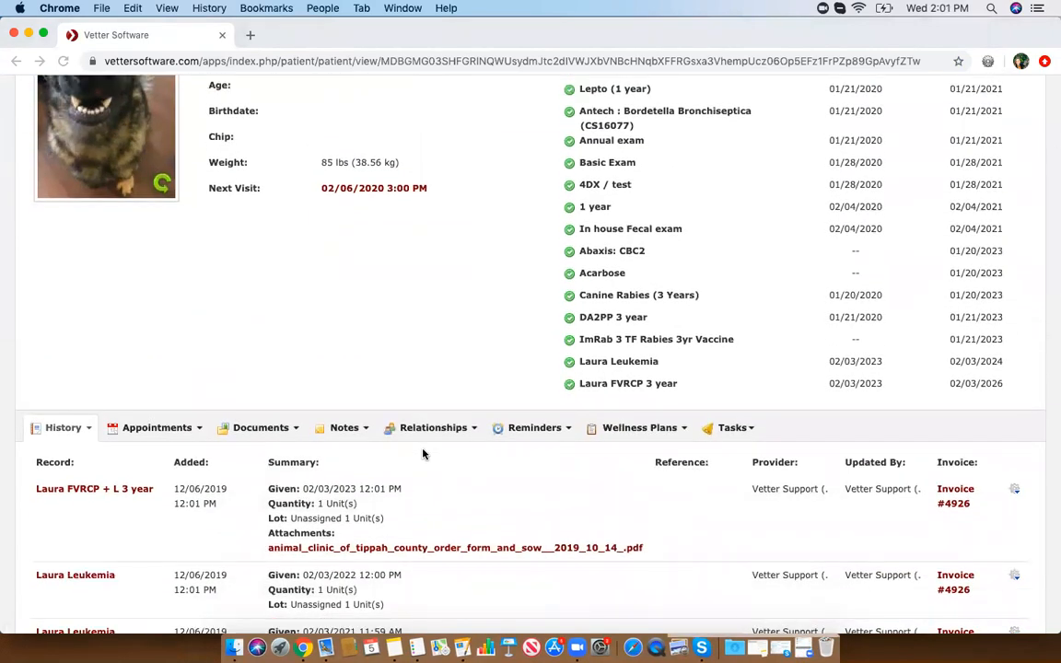
scroll(423, 454, down, 3)
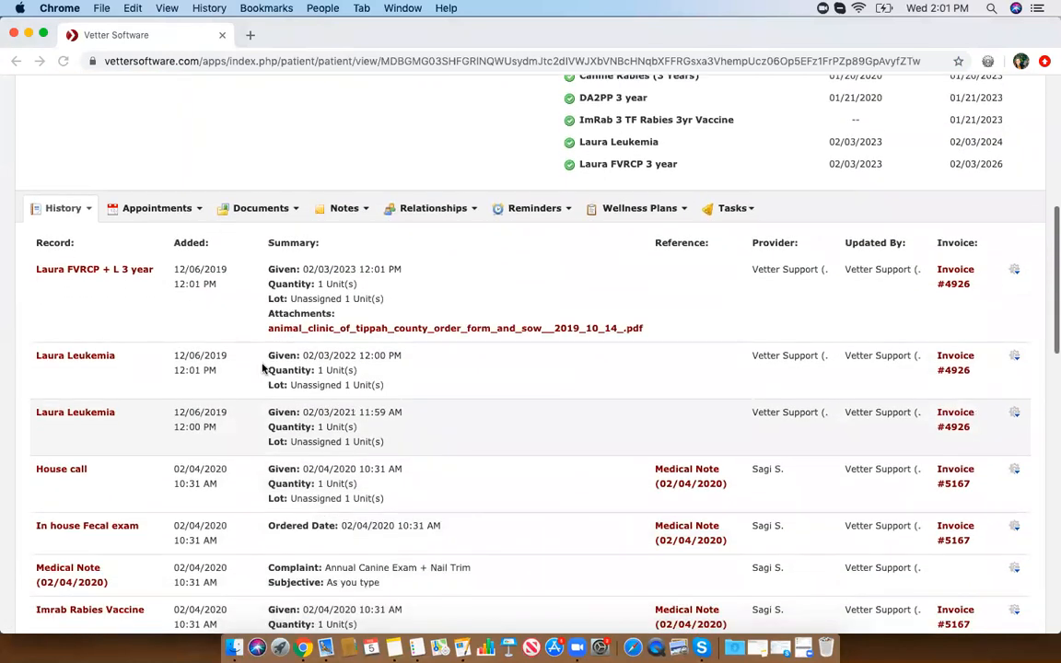
click(57, 212)
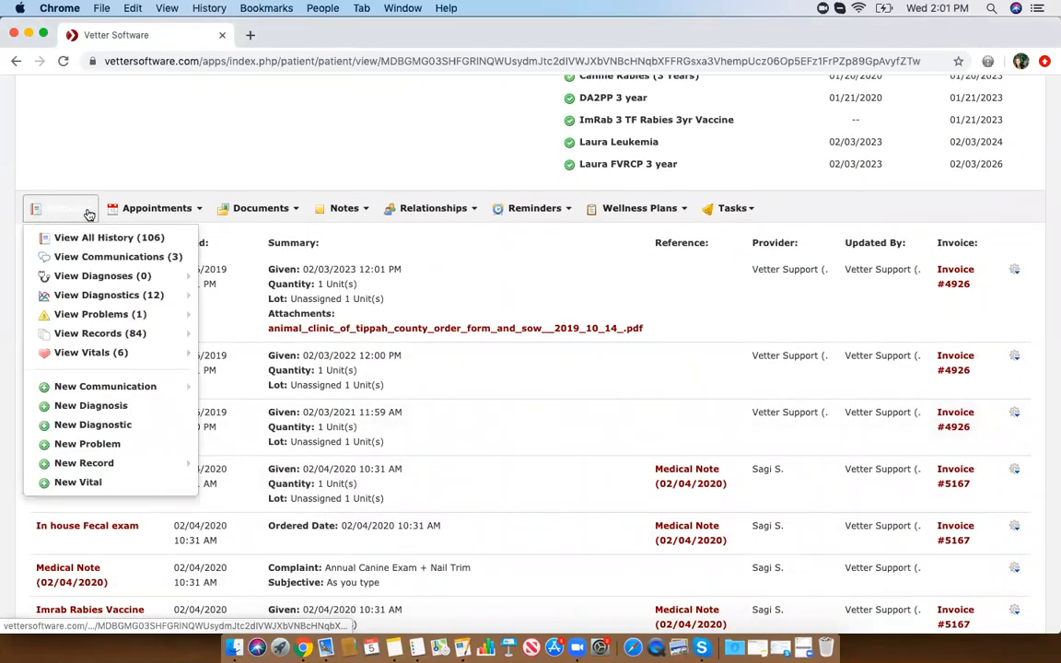
mouse_move(90, 298)
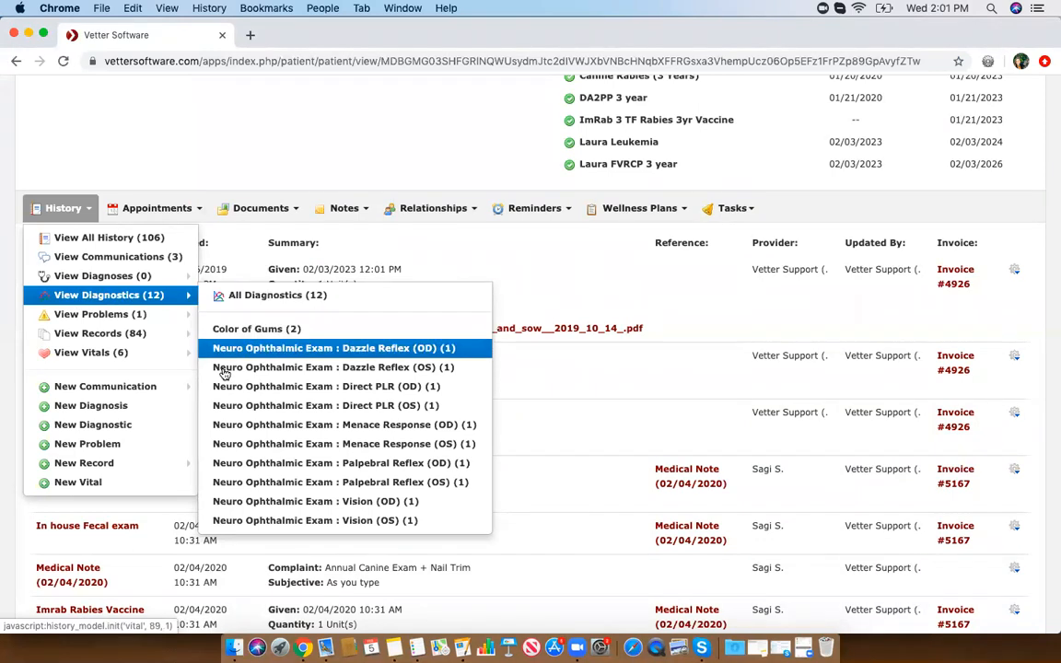
click(214, 328)
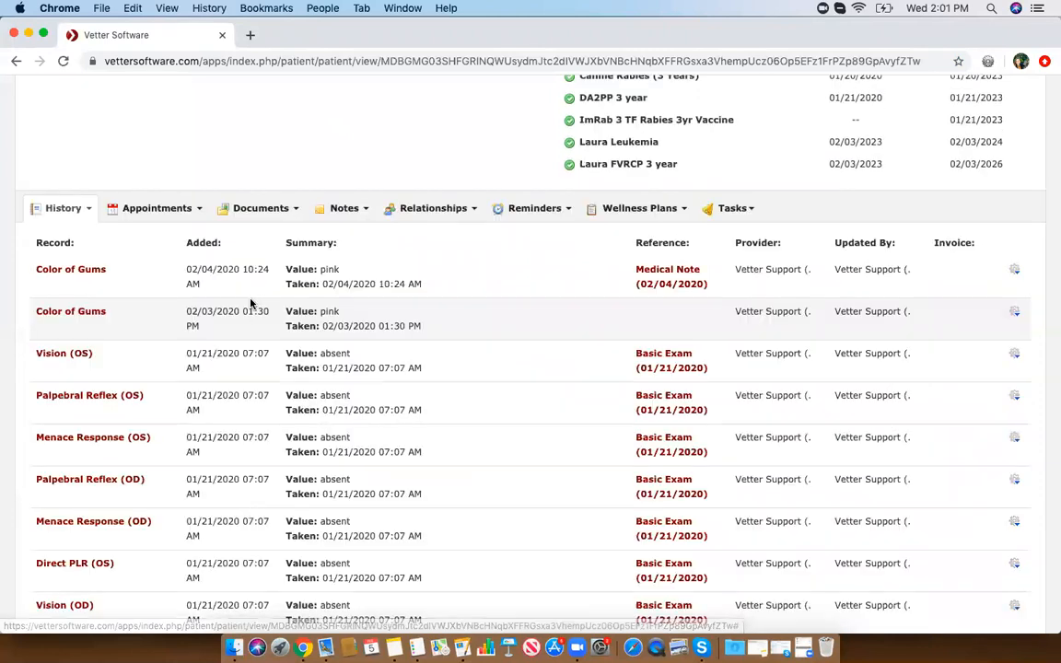
- View the details of the Color of Gums diagnostic taken on 02/04/2020, leaving it unedited
scroll(251, 304, down, 3)
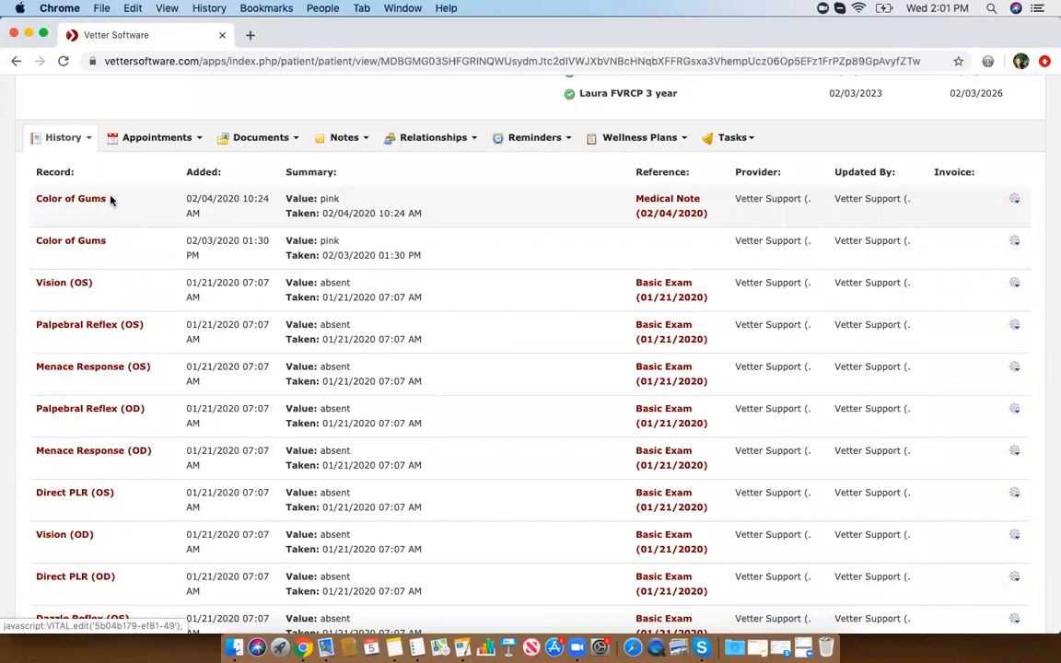
click(57, 203)
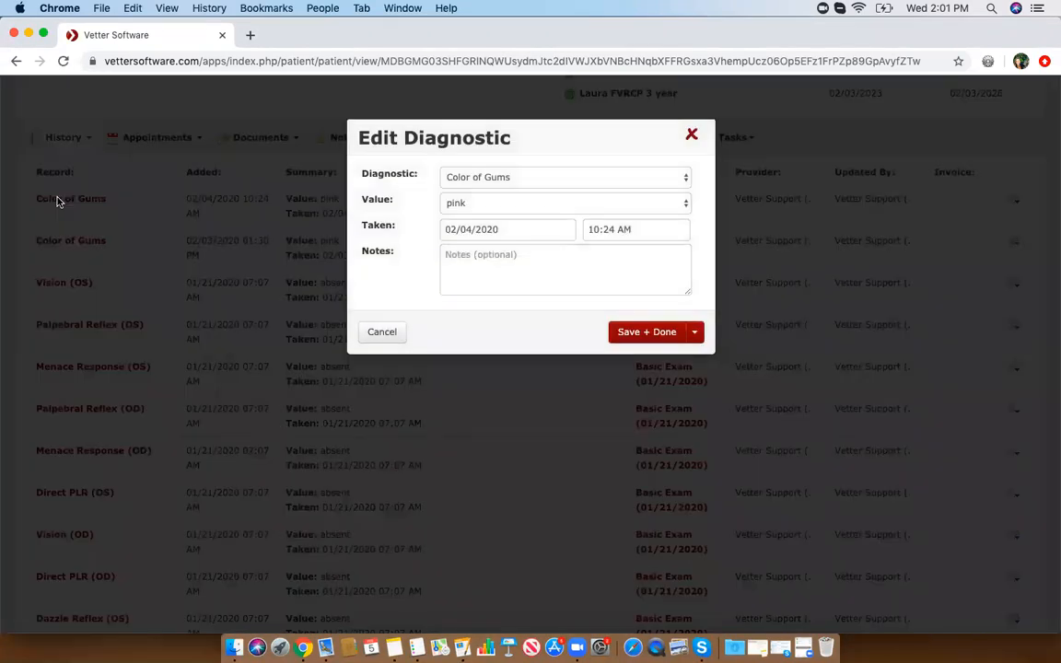
click(692, 135)
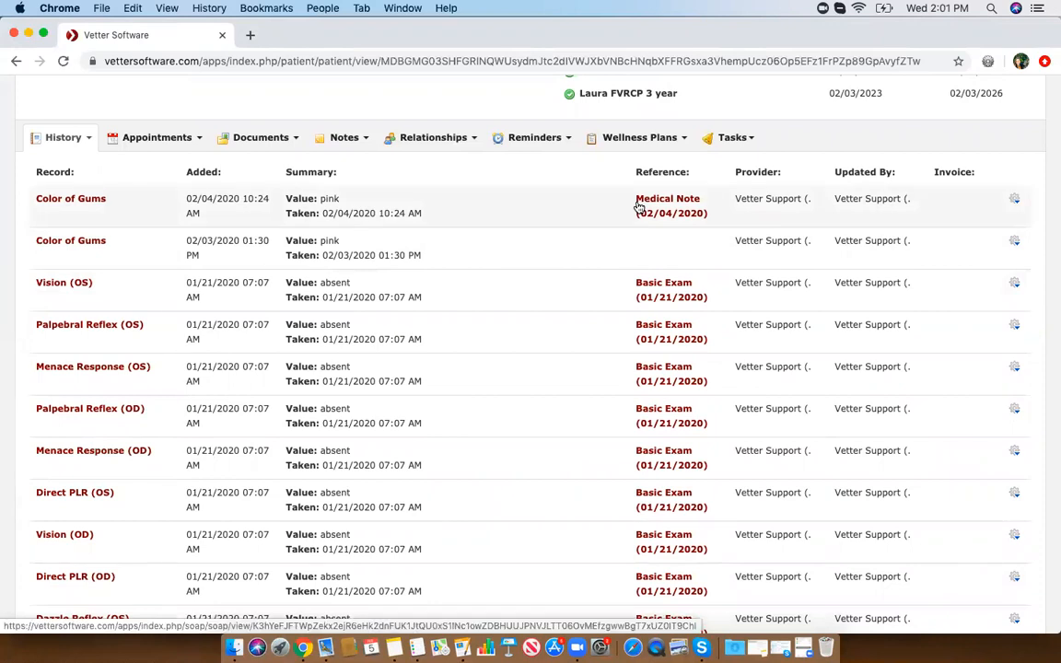
- Start a new diagnostic for the patient and look through the available diagnostic types
click(59, 143)
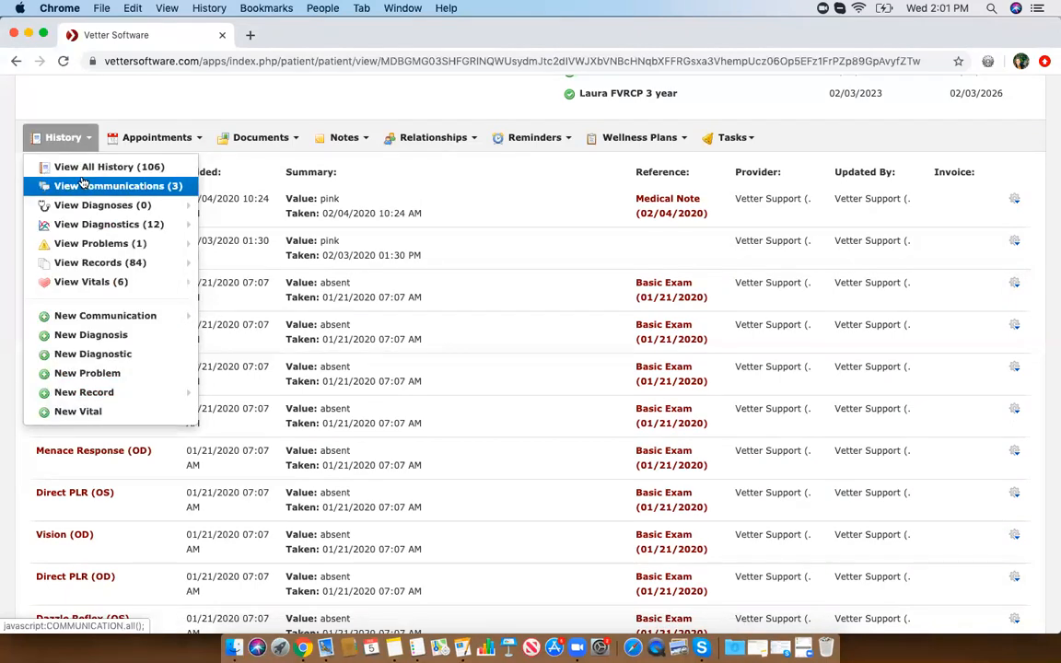
click(72, 357)
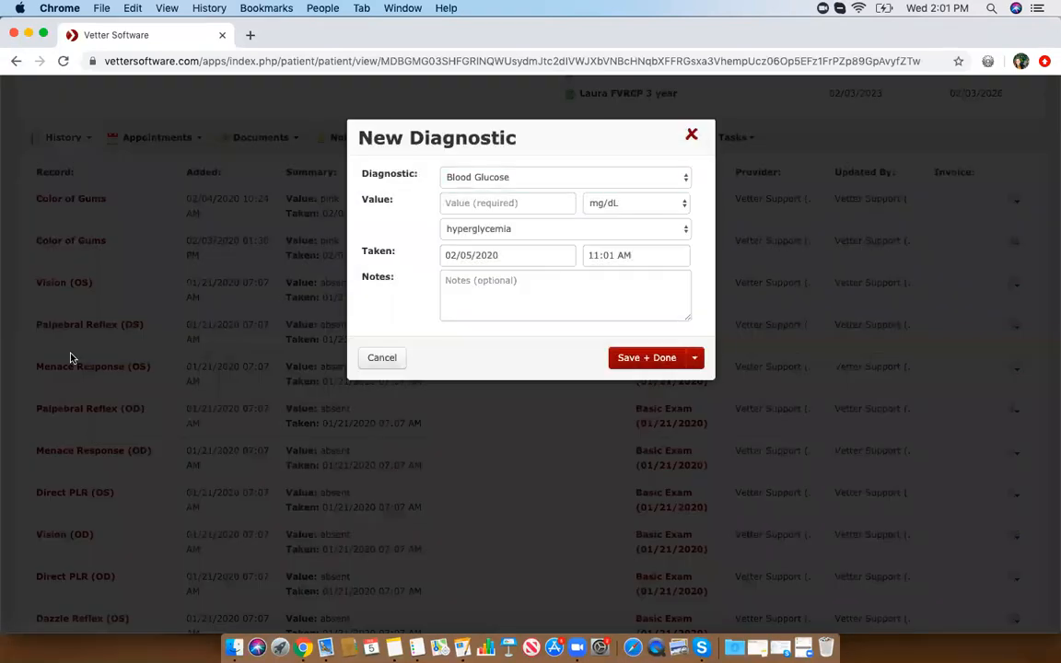
click(464, 179)
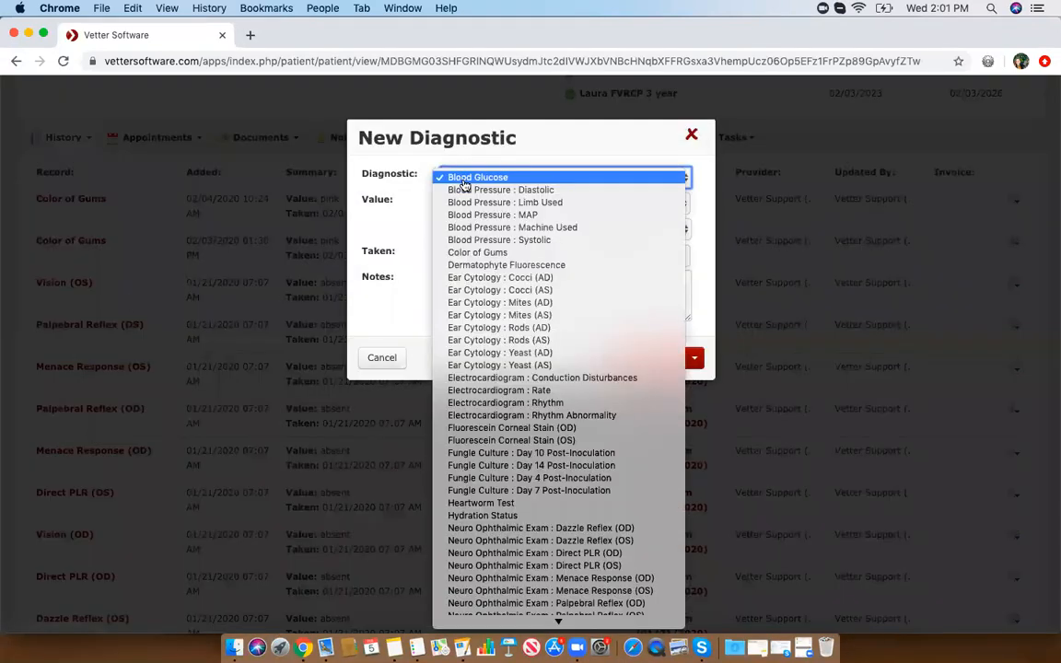
scroll(457, 238, down, 3)
scroll(457, 238, down, 8)
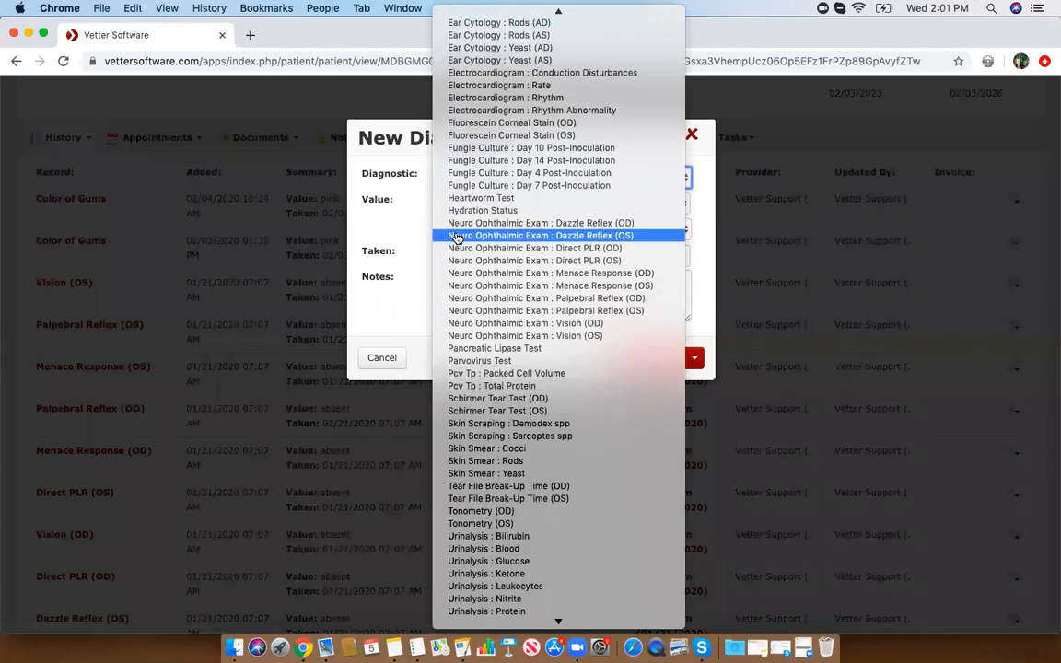
scroll(457, 238, down, 1)
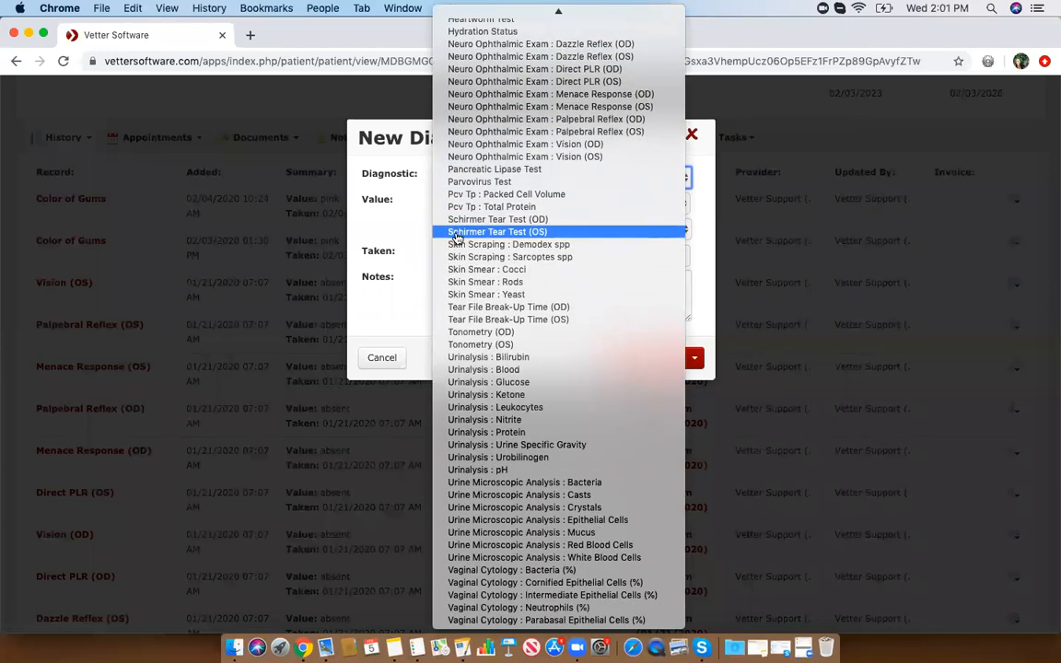
scroll(483, 377, up, 3)
scroll(483, 379, up, 6)
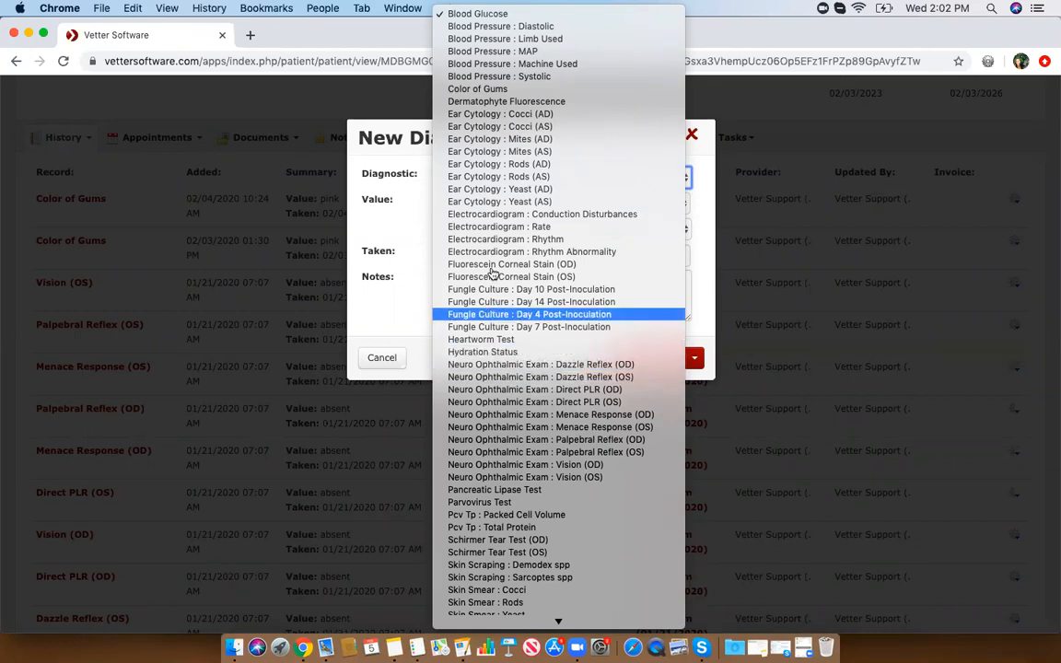
- Choose Color of Gums as the new diagnostic's type and check its value options
click(486, 89)
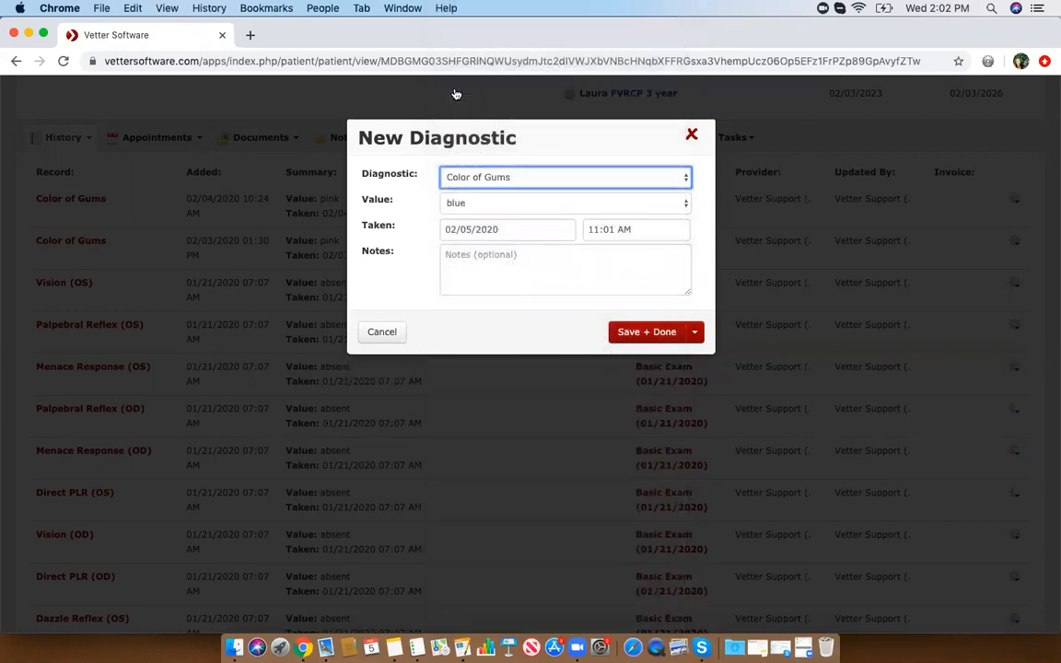
click(512, 203)
click(497, 206)
- Switch the new diagnostic to Ear Cytology : Yeast (AD) and check its interpretation options
click(506, 178)
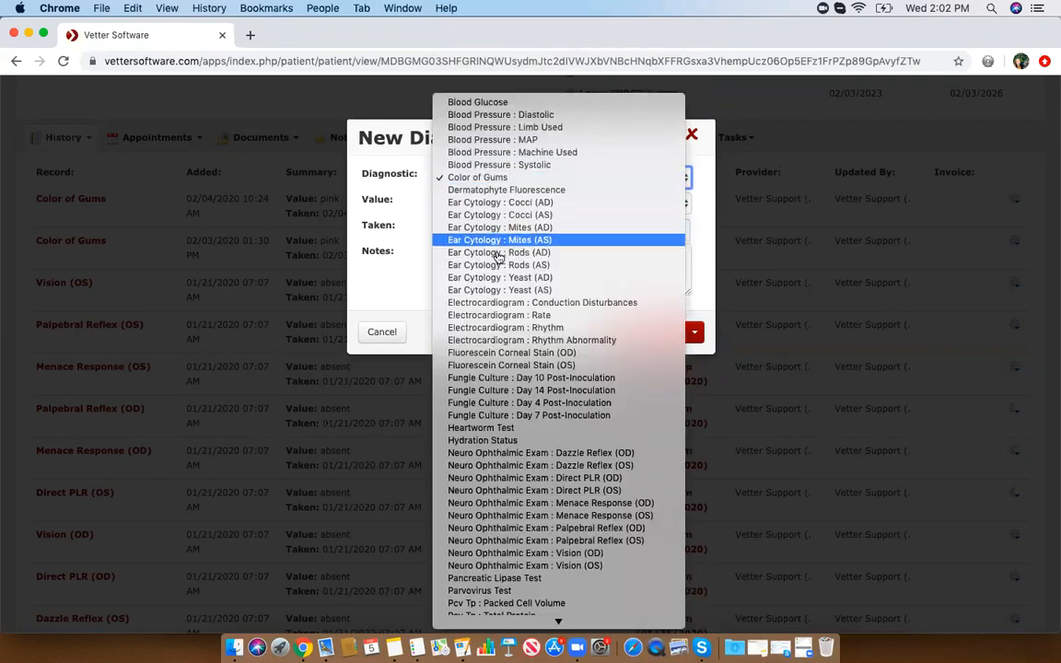
click(494, 280)
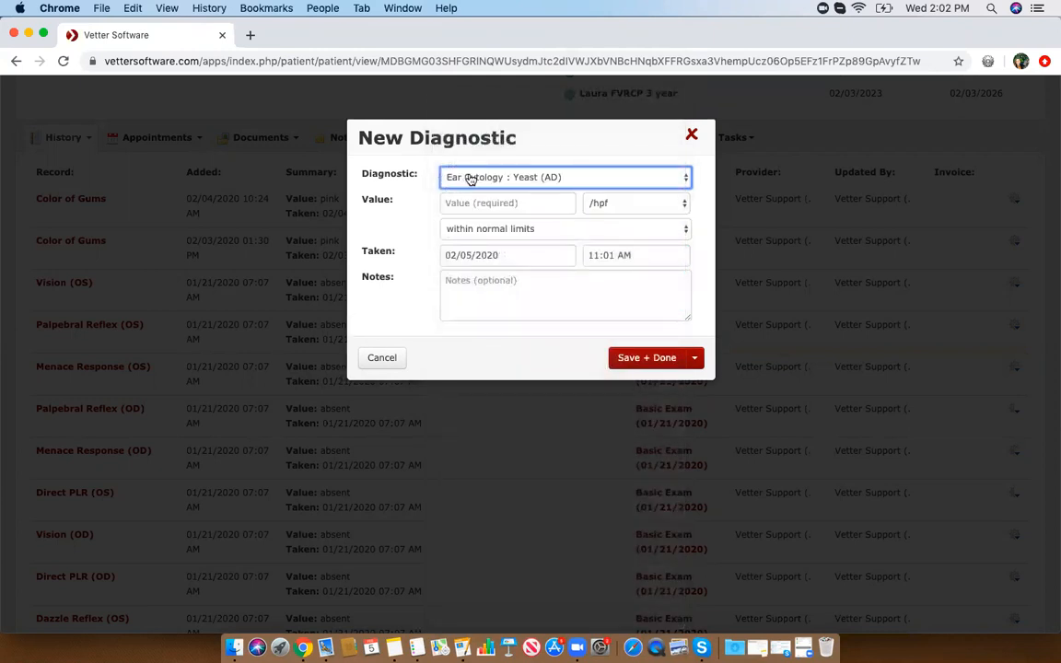
click(519, 228)
click(519, 230)
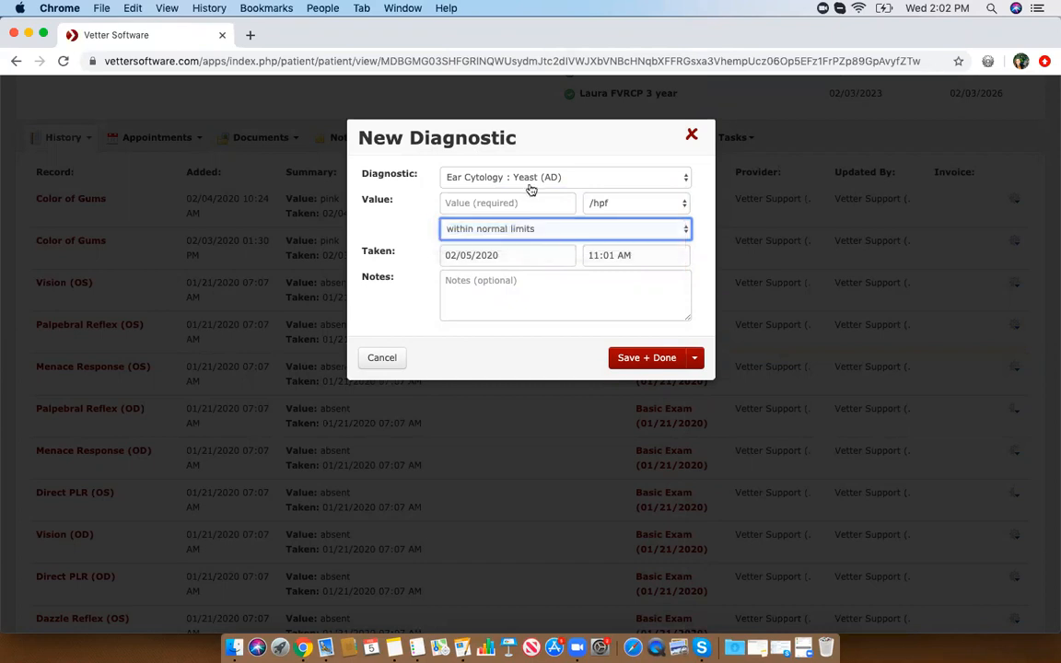
- Switch the new diagnostic to Skin Smear : Cocci and check its interpretation options
click(533, 179)
scroll(502, 345, down, 3)
scroll(502, 344, down, 1)
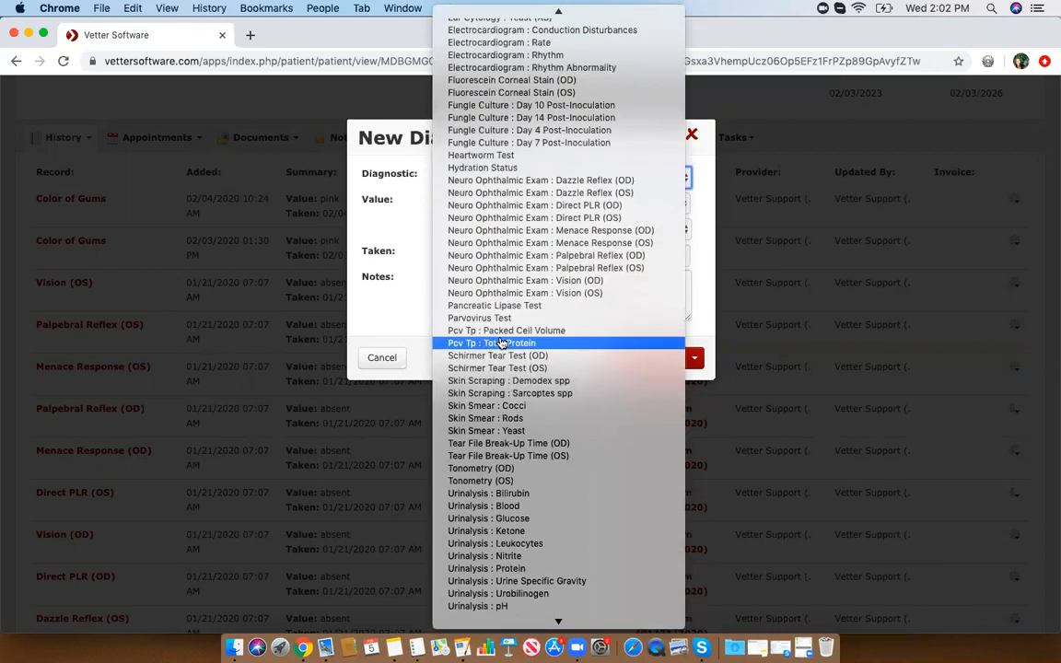
click(492, 406)
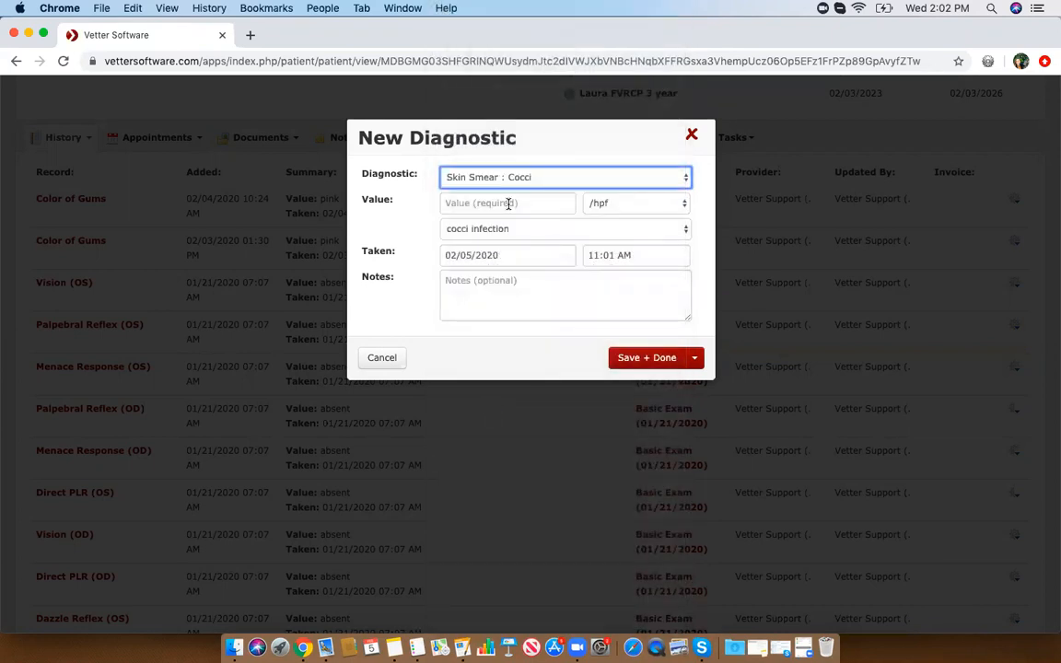
click(487, 230)
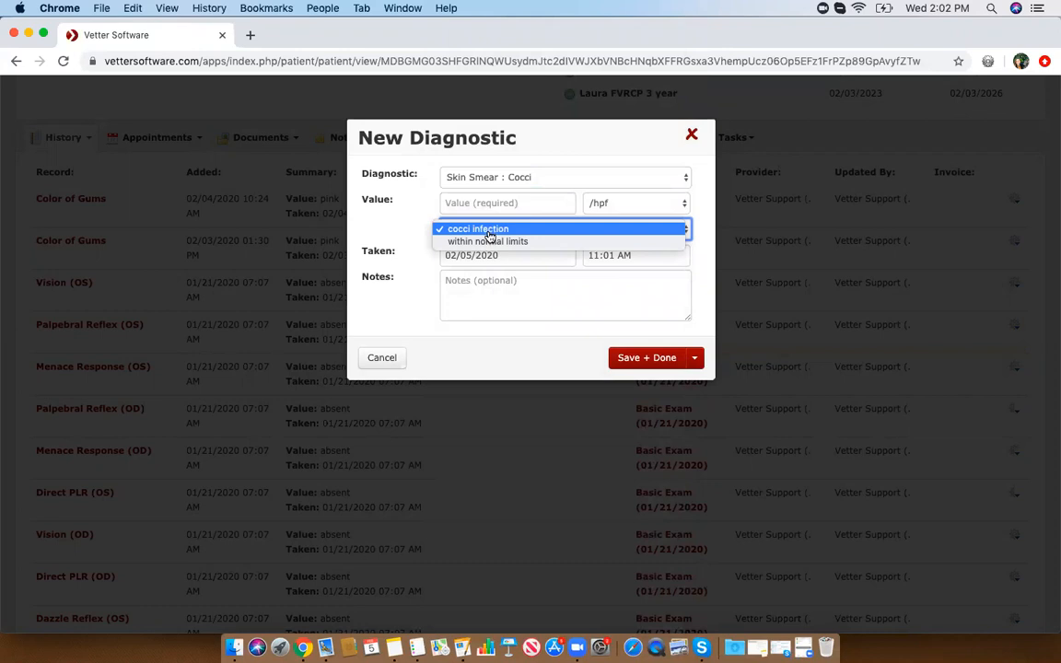
click(505, 178)
- Set the new diagnostic to Color of Gums with the value pink and save it to the patient's history
click(517, 182)
scroll(517, 179, up, 10)
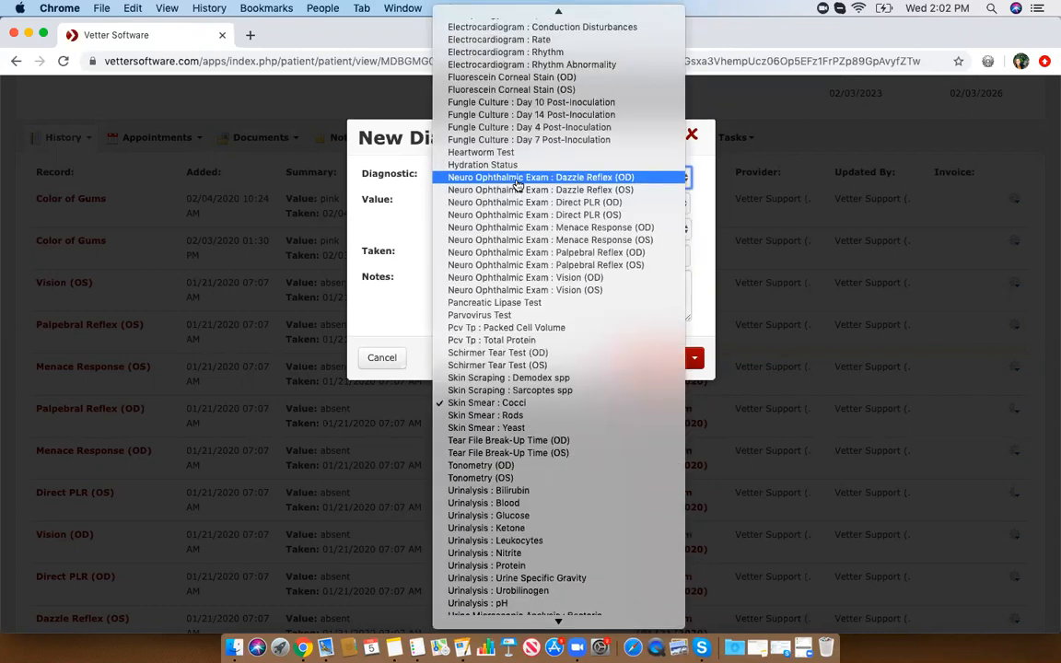
click(509, 91)
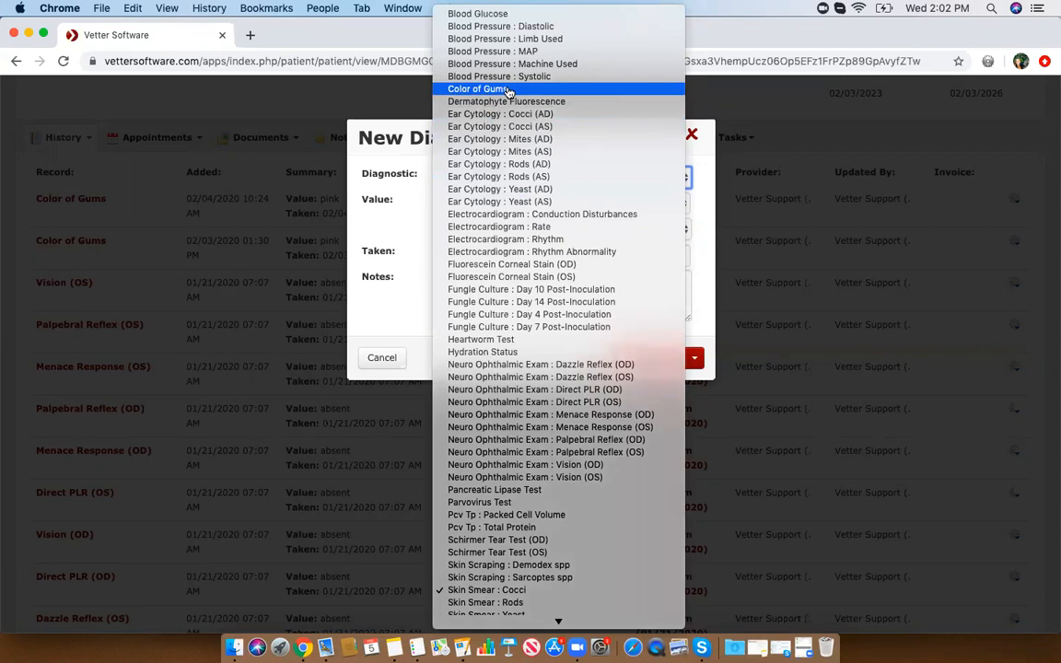
click(482, 211)
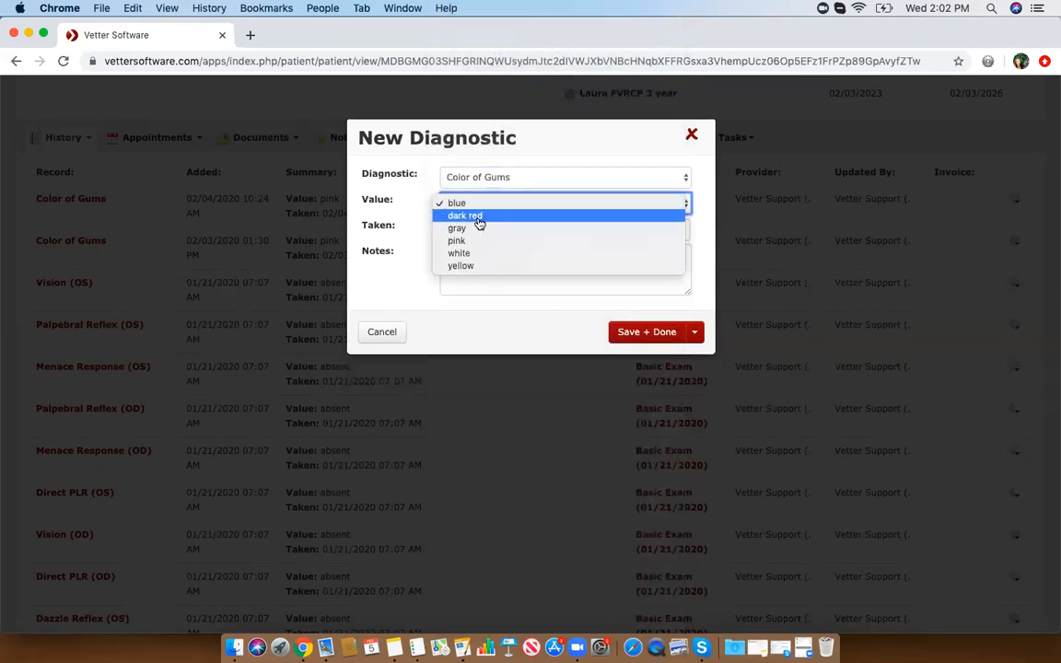
click(476, 243)
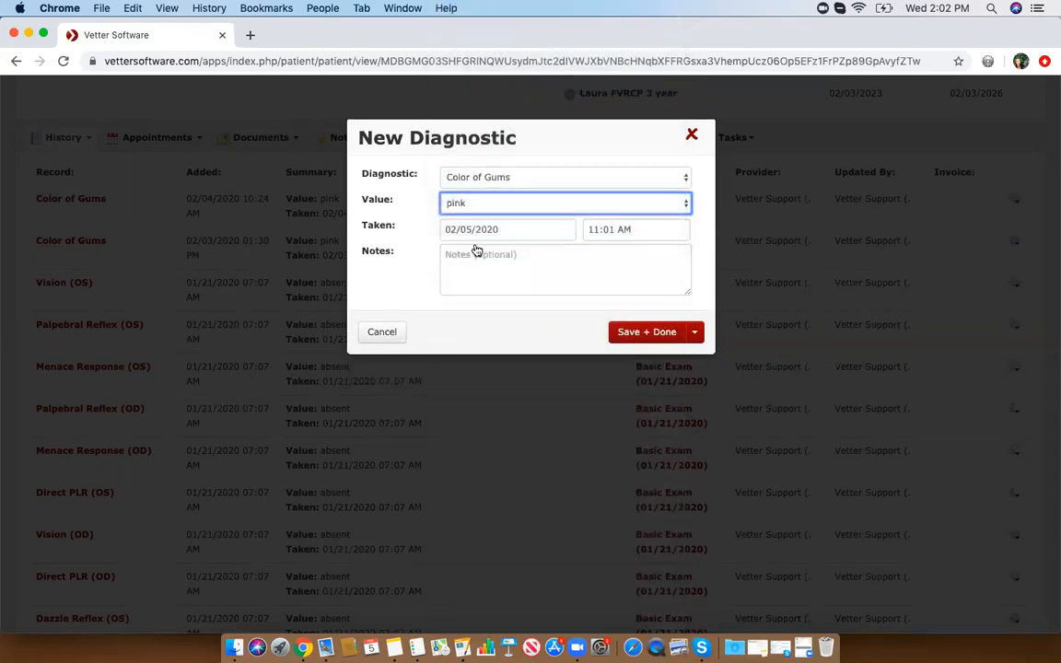
click(697, 335)
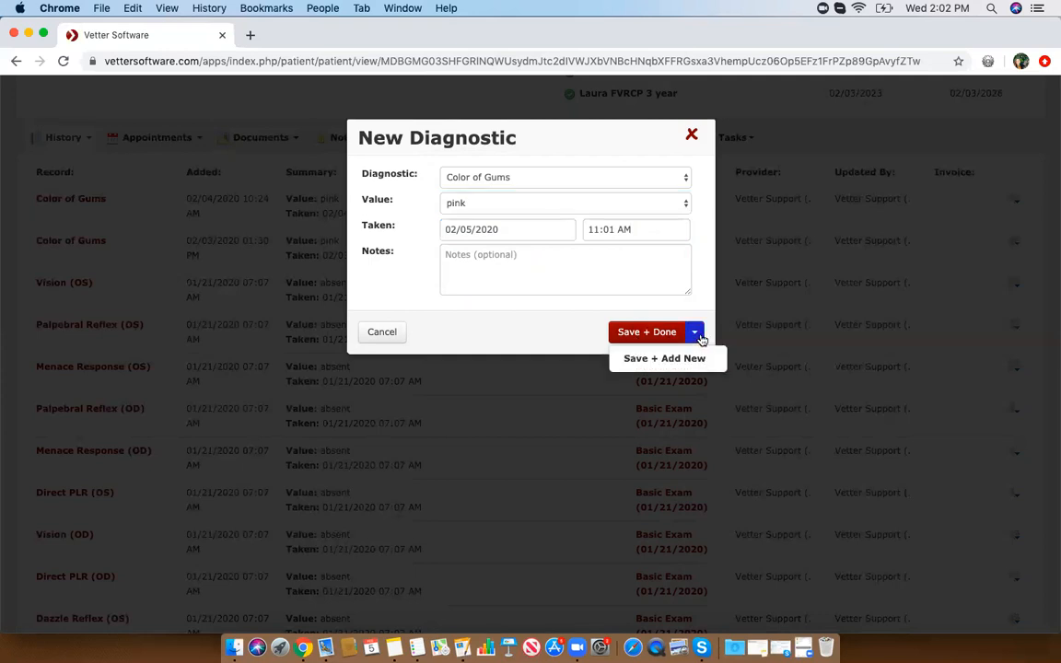
click(640, 333)
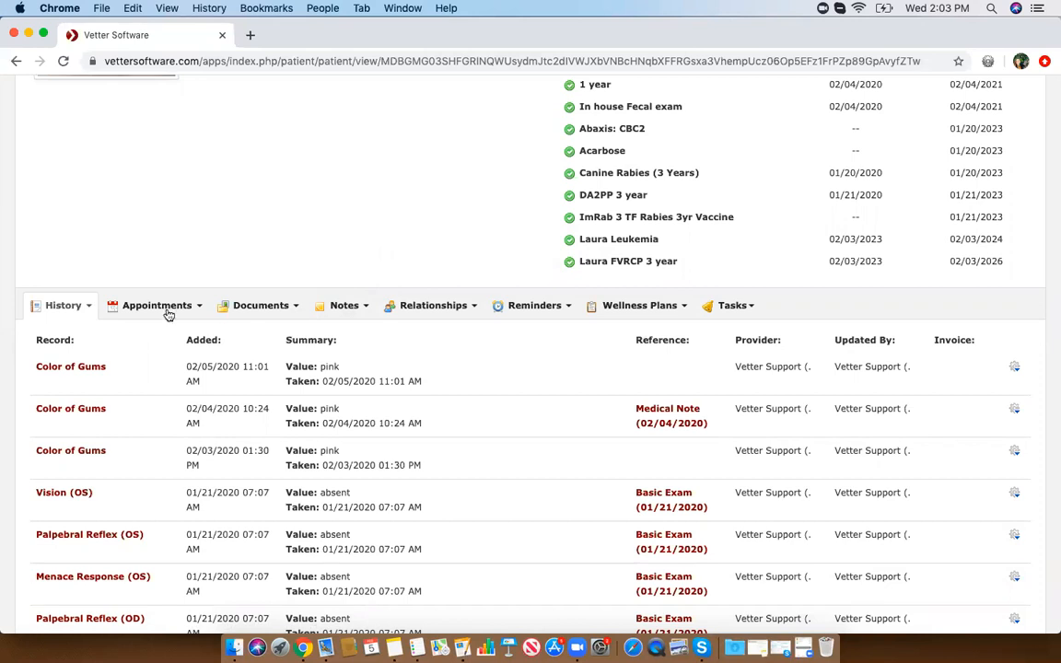
scroll(154, 304, down, 2)
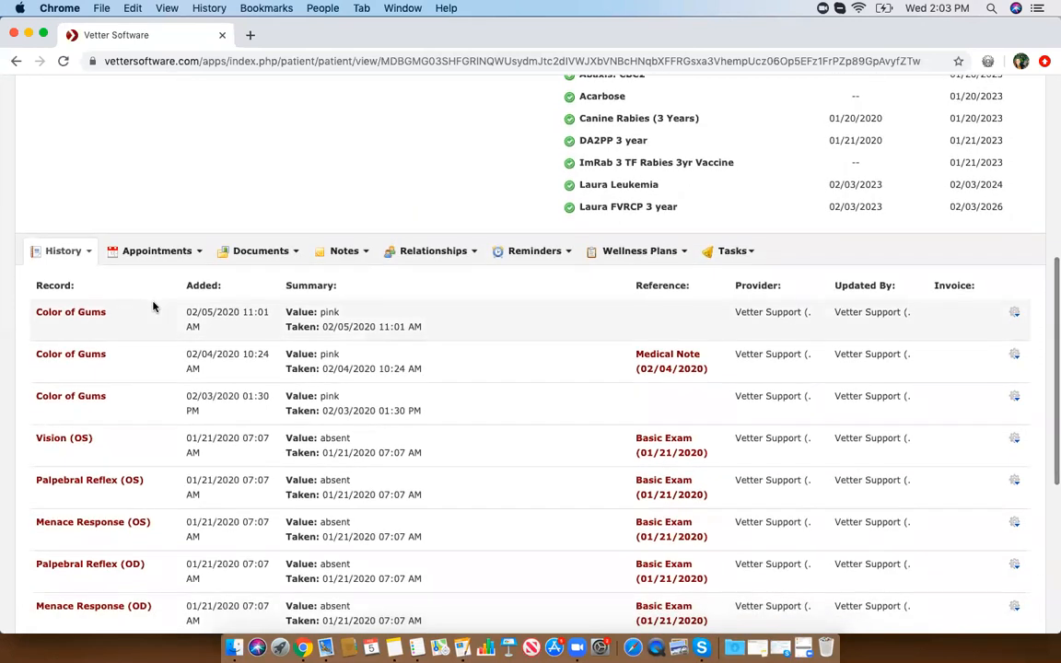
click(88, 255)
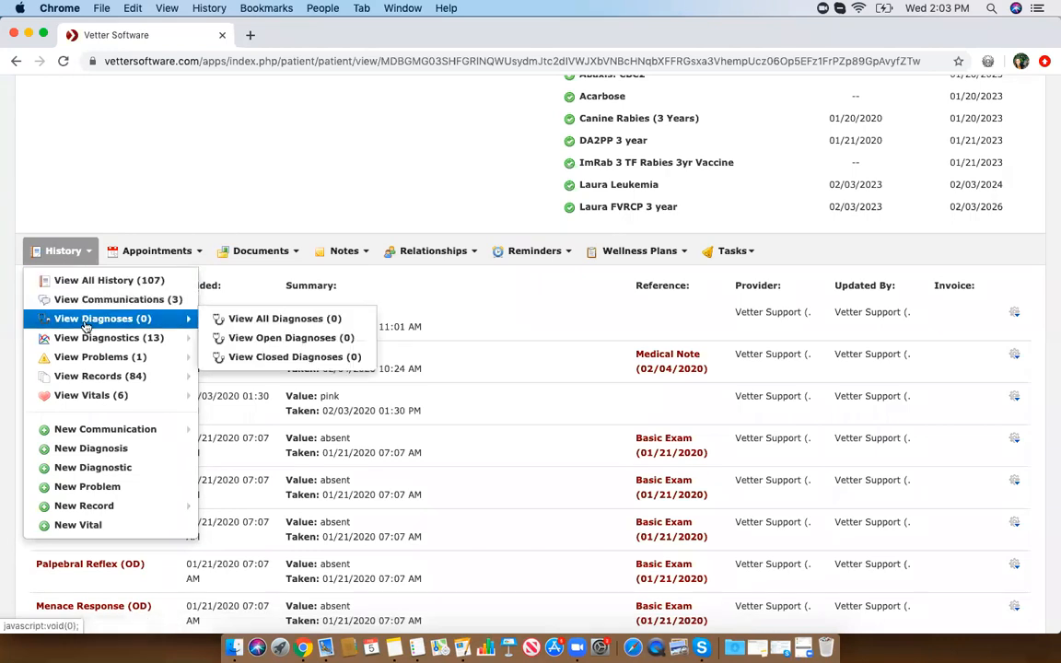
mouse_move(85, 512)
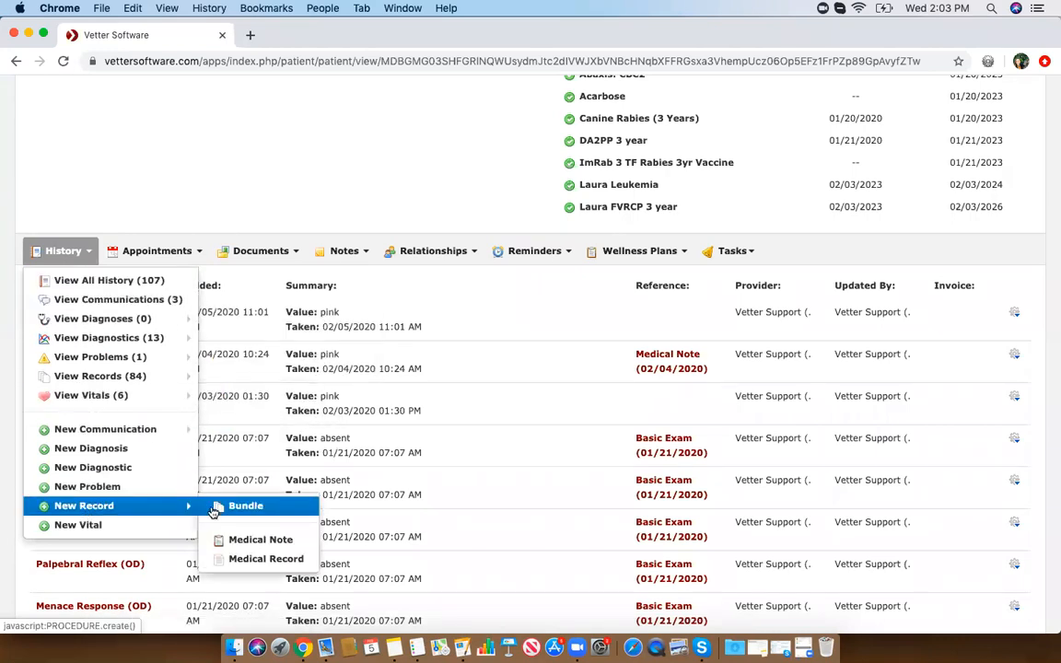
click(222, 547)
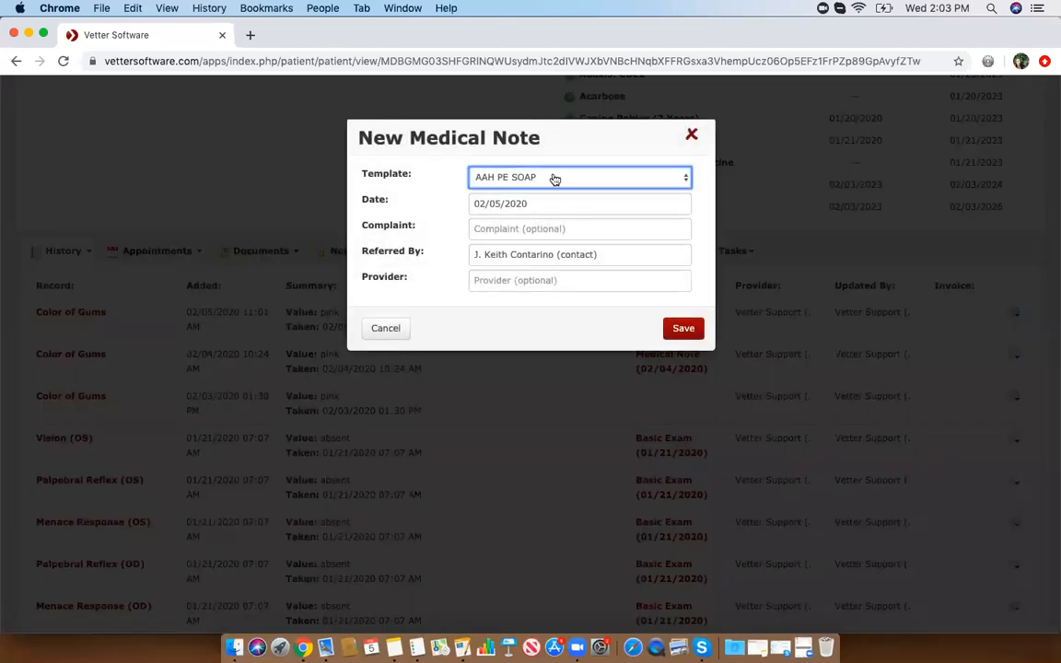
click(554, 179)
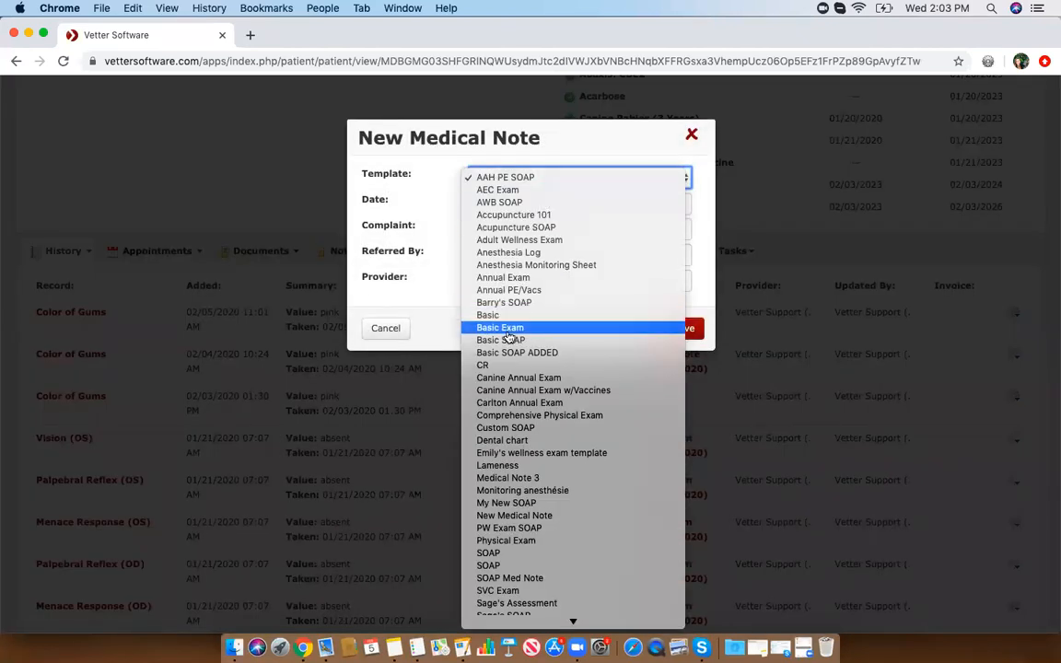
click(507, 333)
click(521, 178)
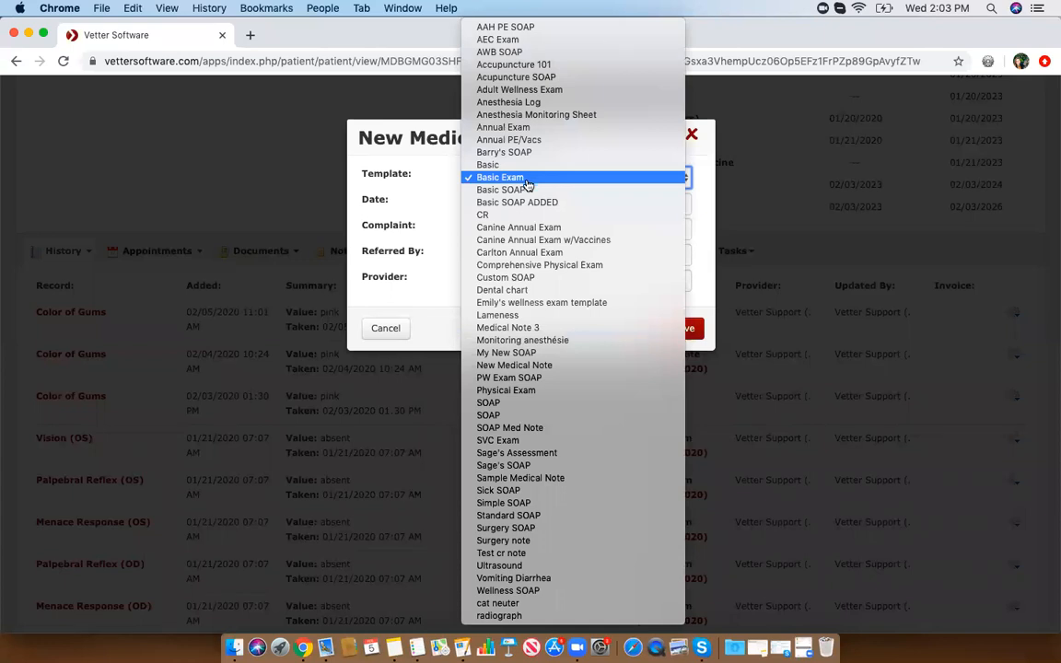
click(522, 190)
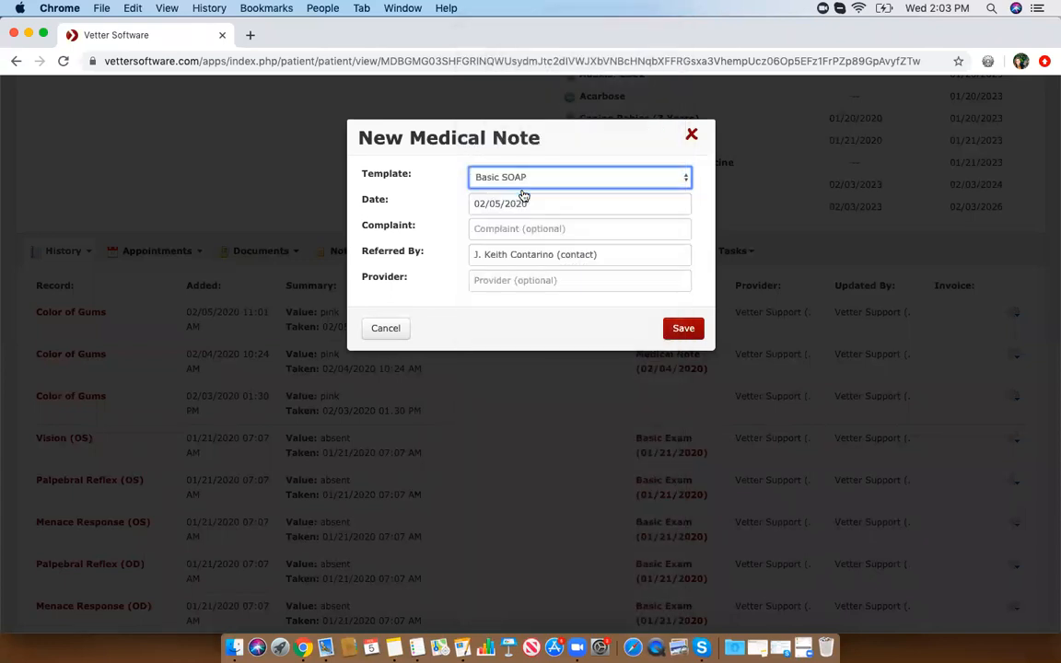
click(526, 228)
text(Exam)
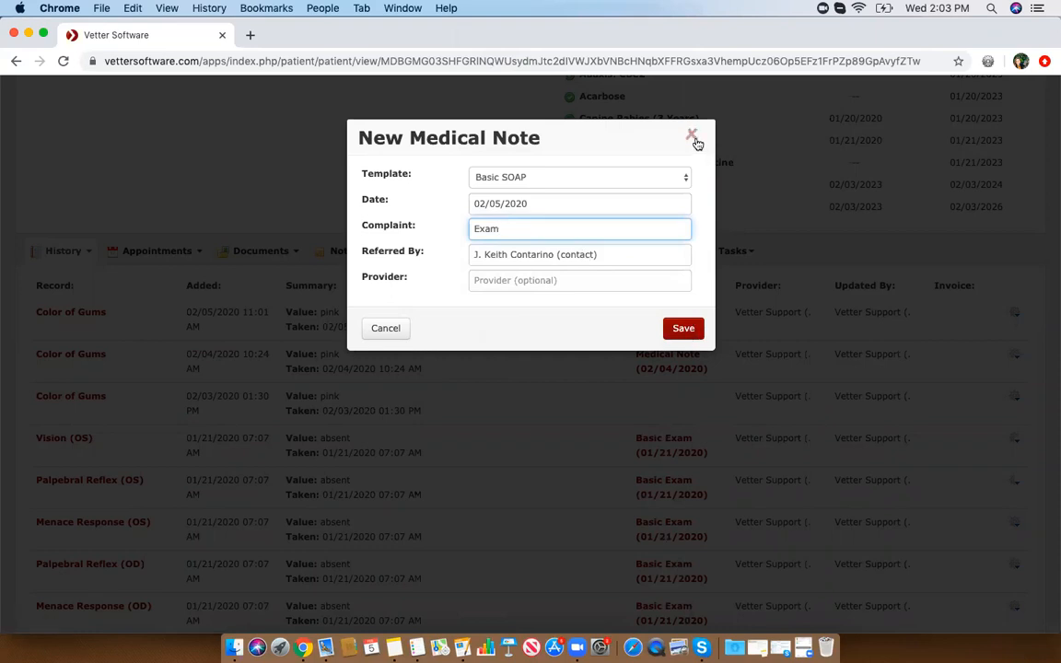
click(693, 138)
scroll(696, 141, up, 10)
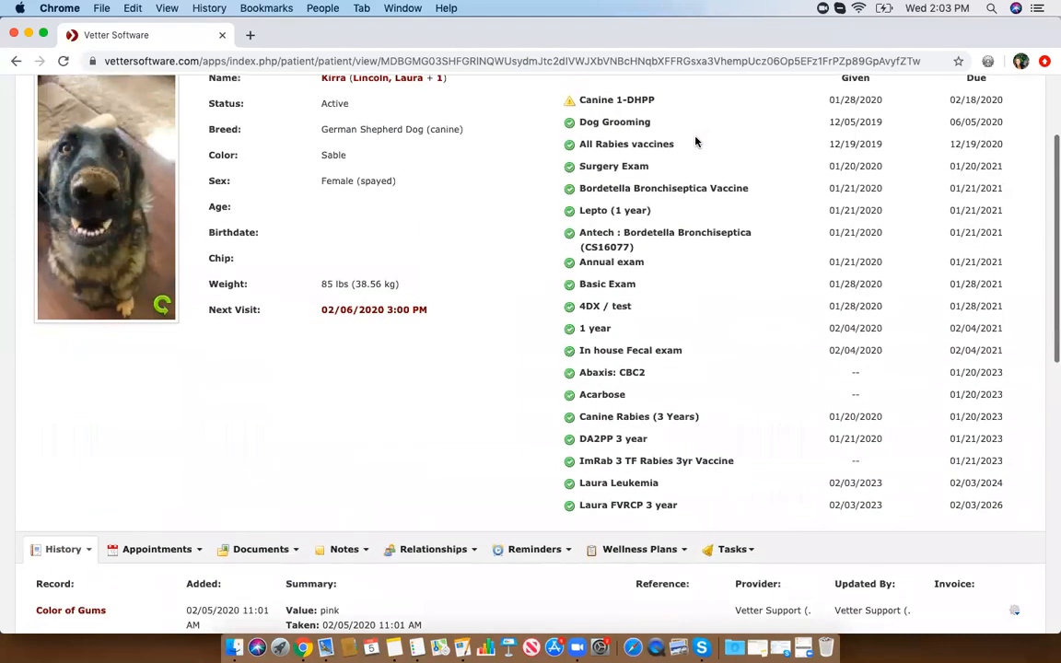
scroll(696, 141, down, 5)
scroll(696, 141, up, 5)
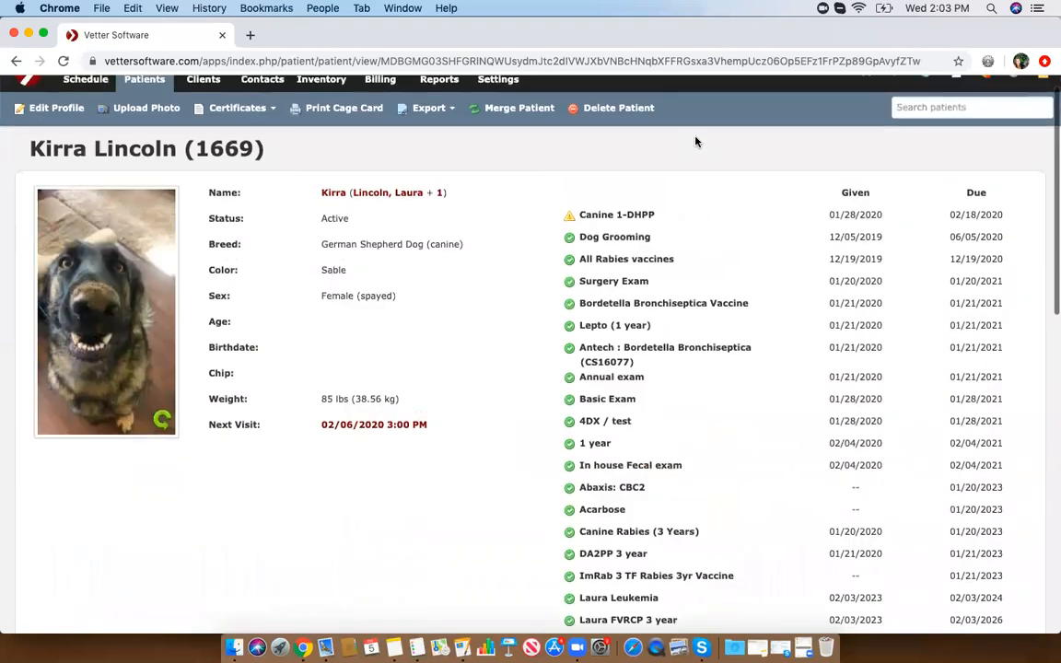
scroll(696, 141, down, 5)
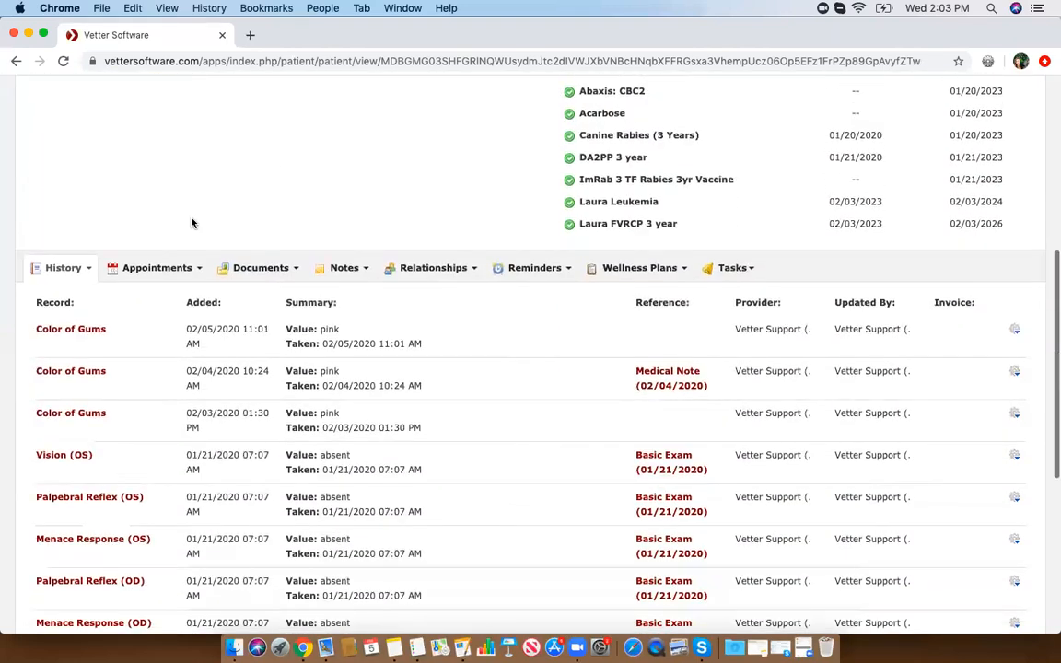
scroll(571, 159, up, 5)
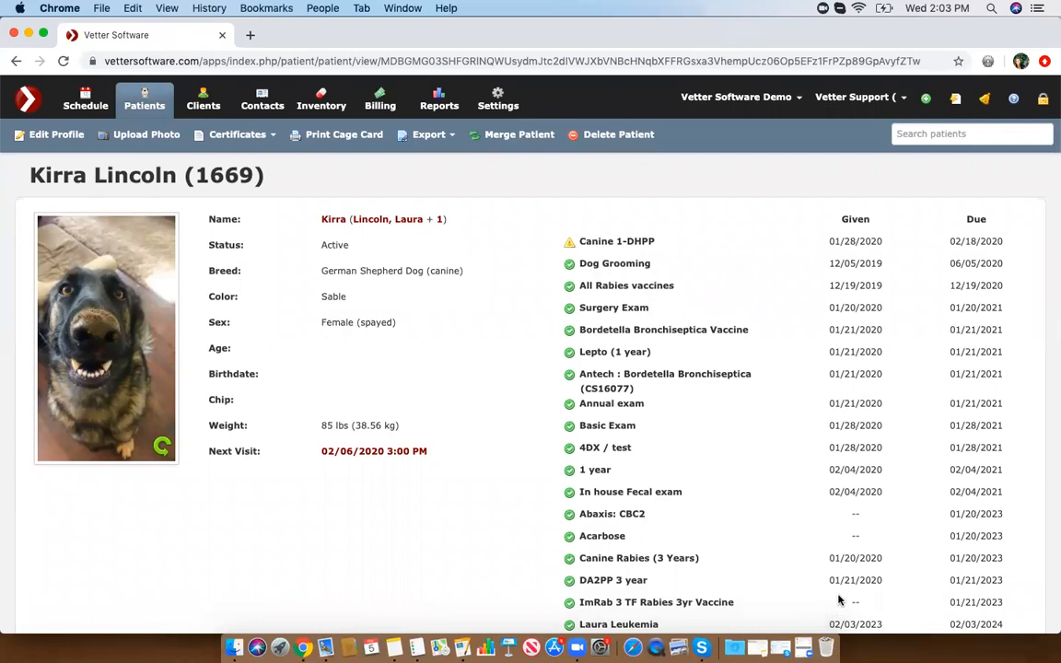
- Create and save a new medical note for the patient from the Basic SOAP template, leaving the complaint blank
scroll(550, 490, down, 5)
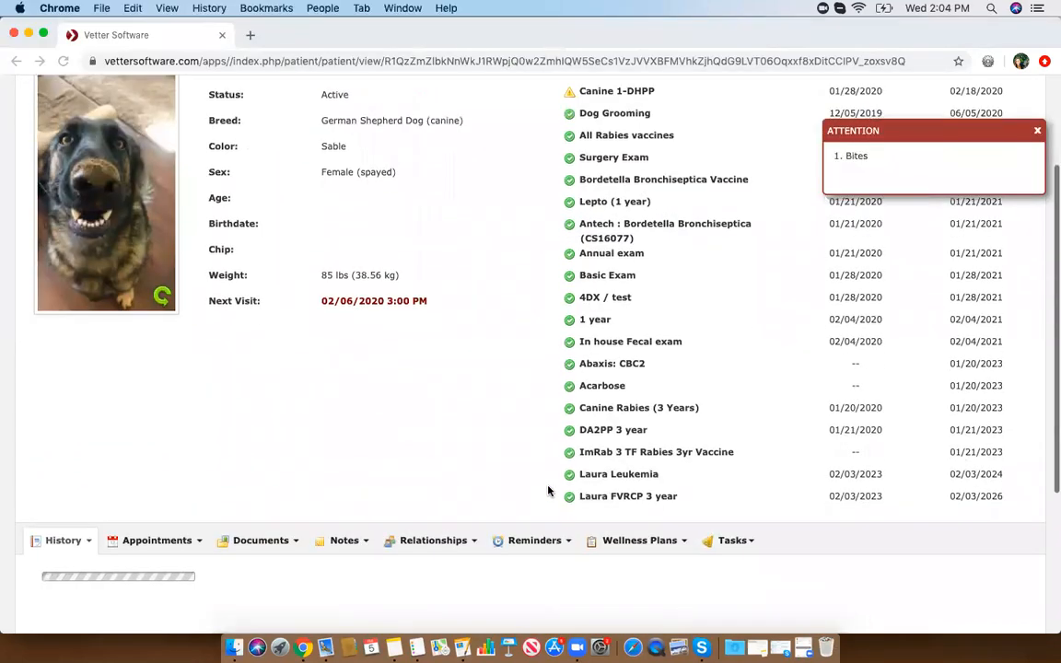
scroll(548, 491, down, 1)
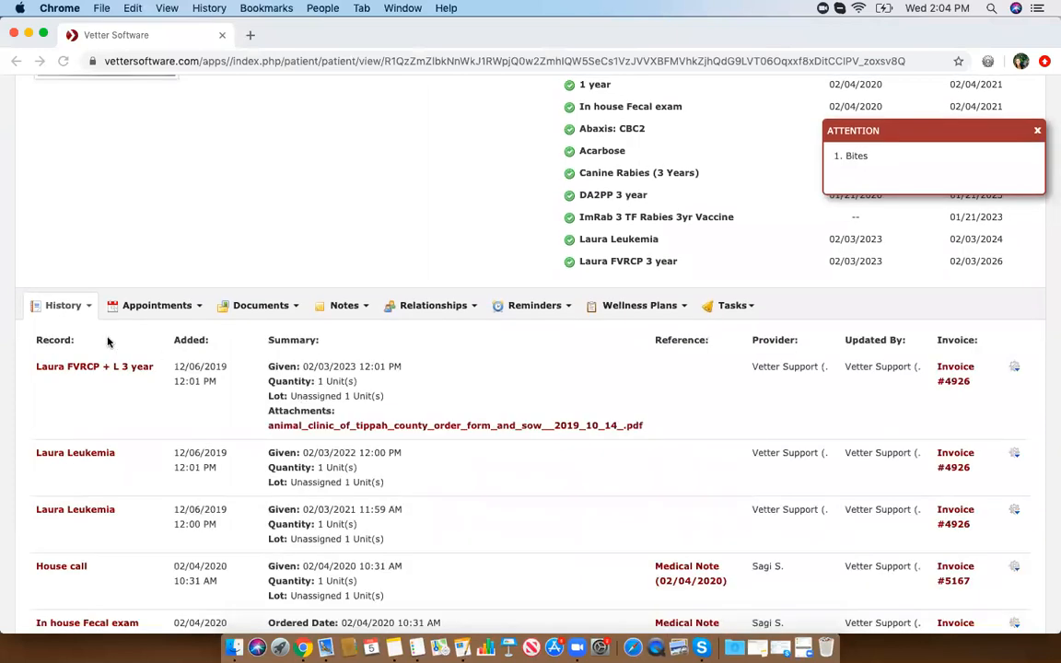
click(77, 314)
scroll(81, 369, down, 2)
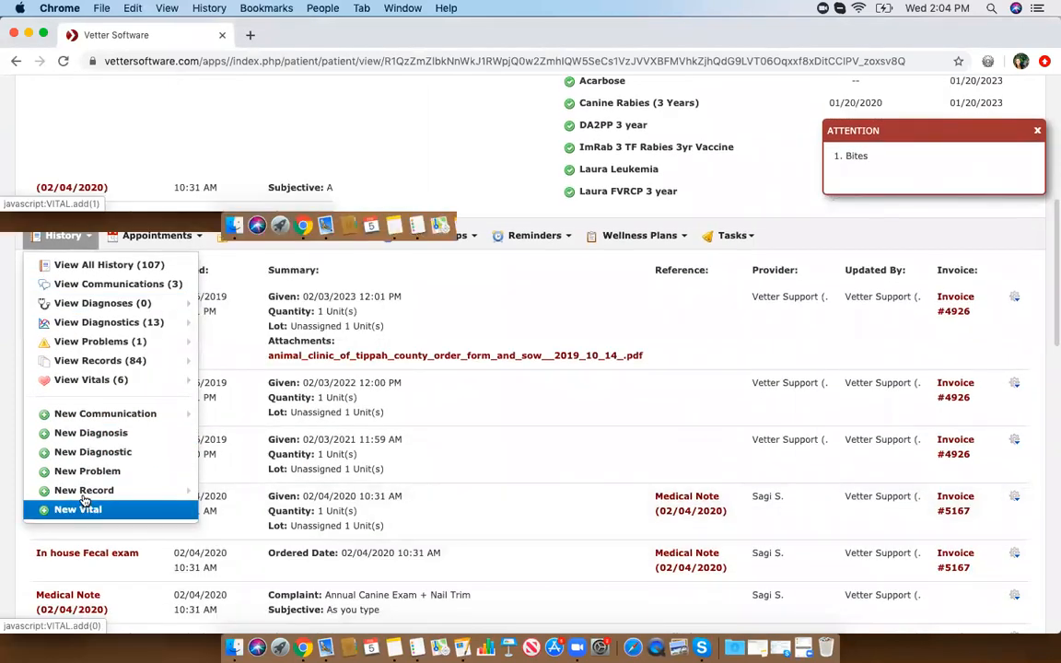
mouse_move(166, 490)
click(250, 524)
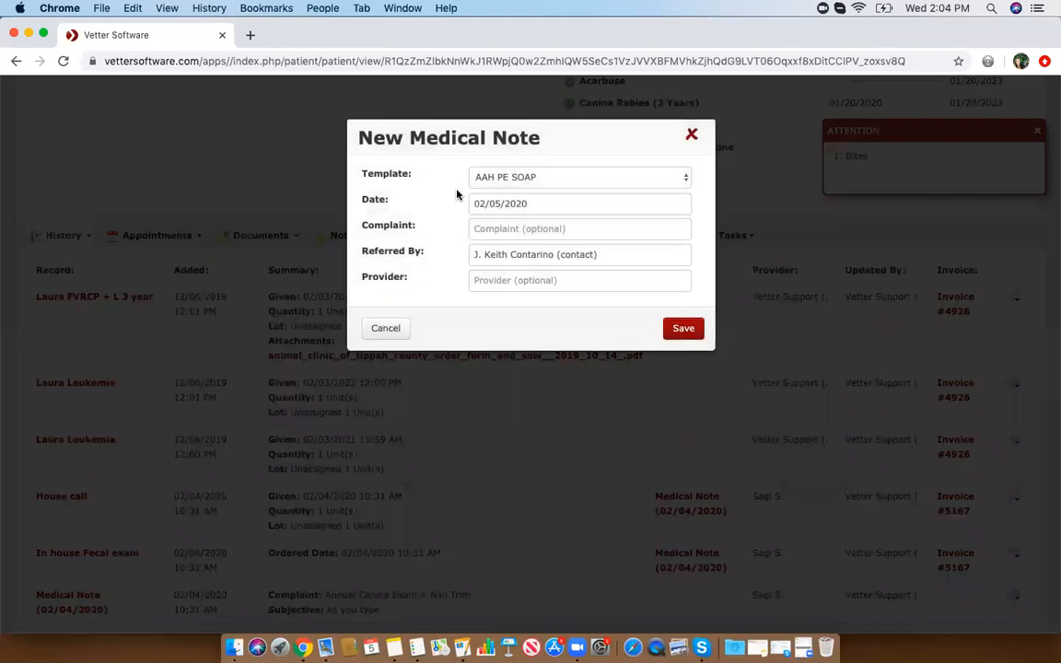
click(530, 182)
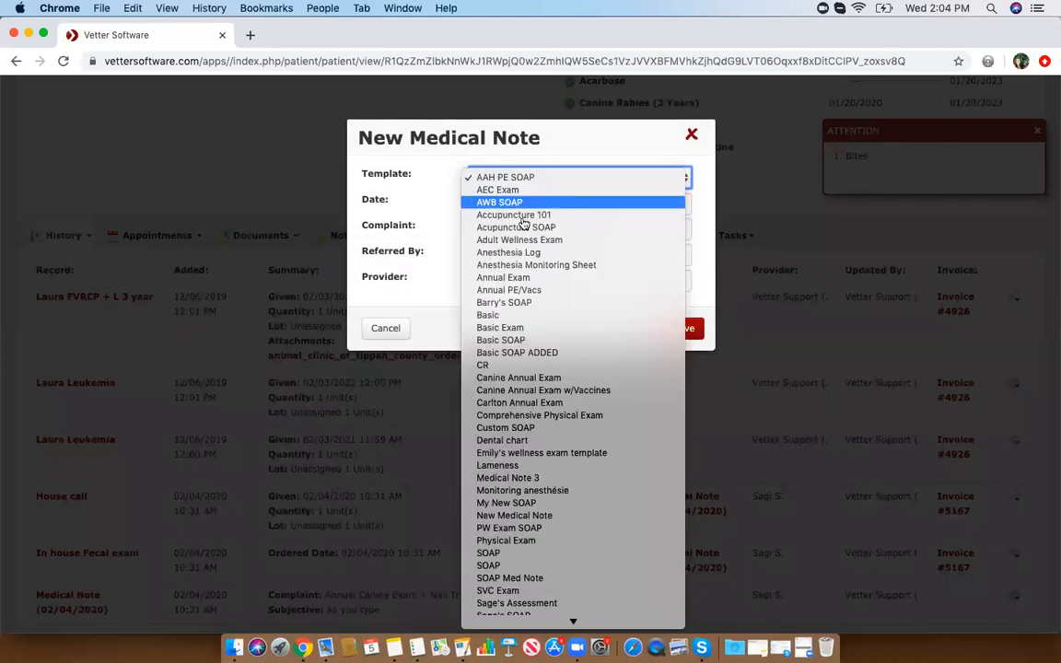
click(514, 340)
click(506, 229)
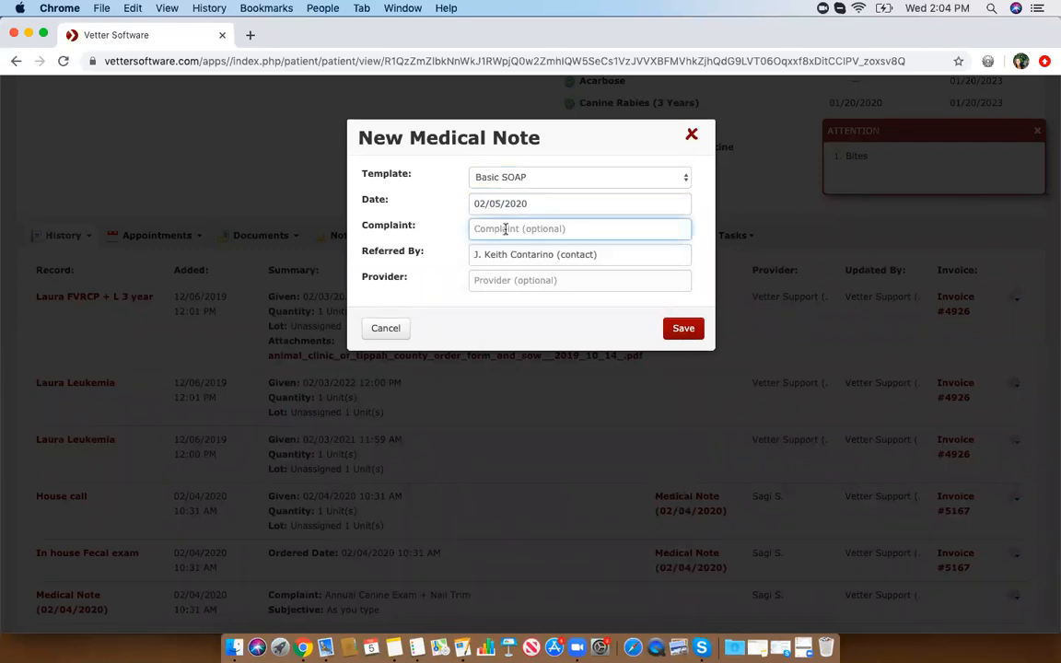
click(684, 330)
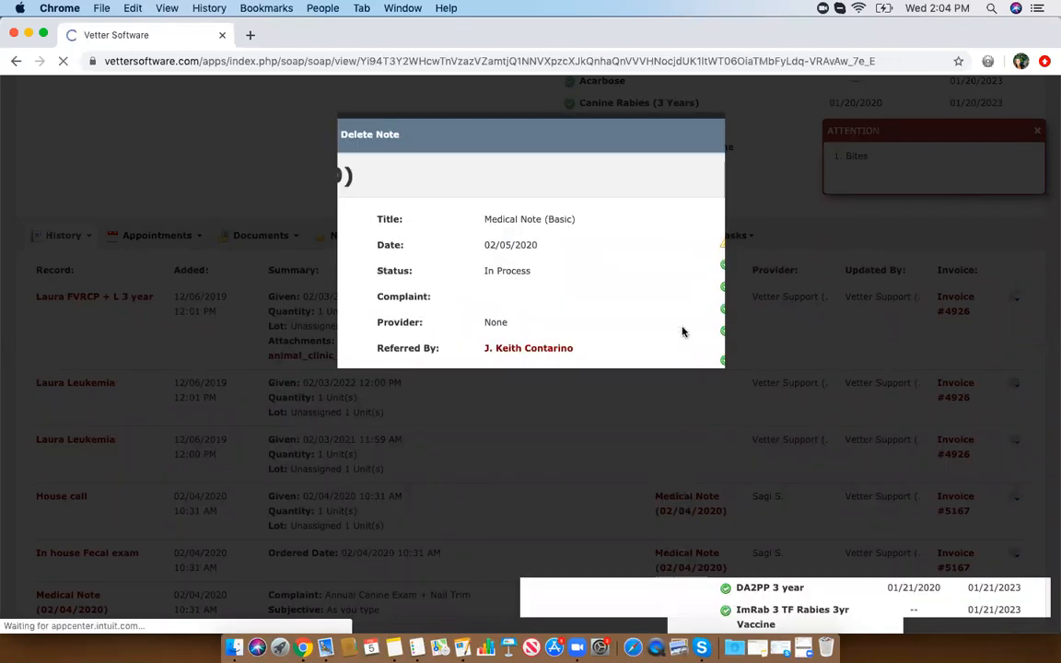
- Add a new Color of Gums diagnostic with the value pink to the medical note's records and save it
scroll(287, 304, down, 3)
scroll(287, 304, down, 5)
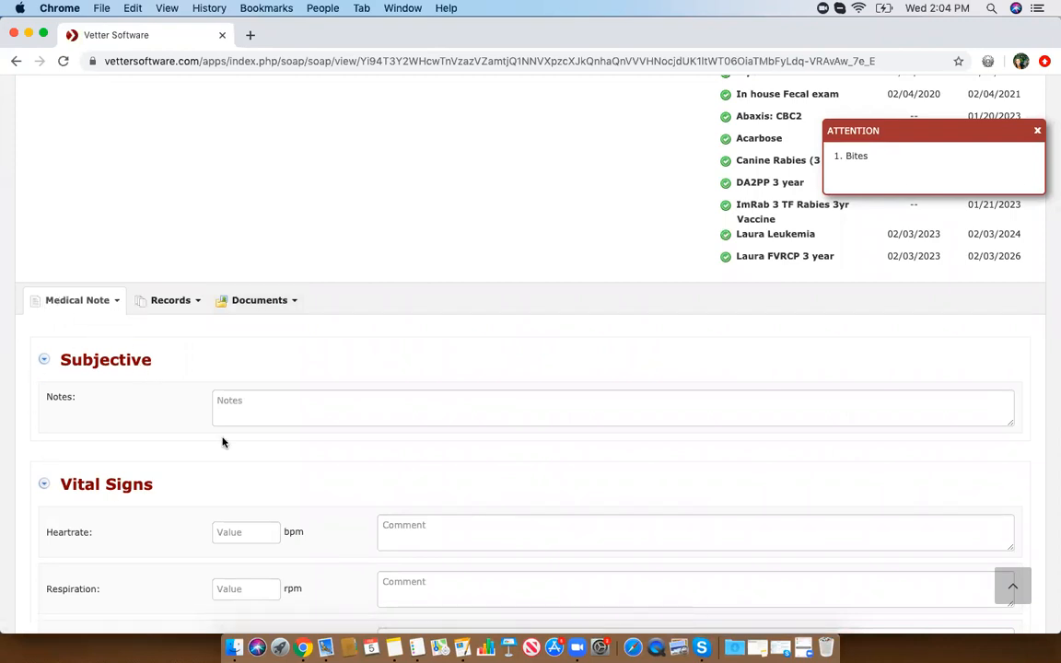
click(169, 302)
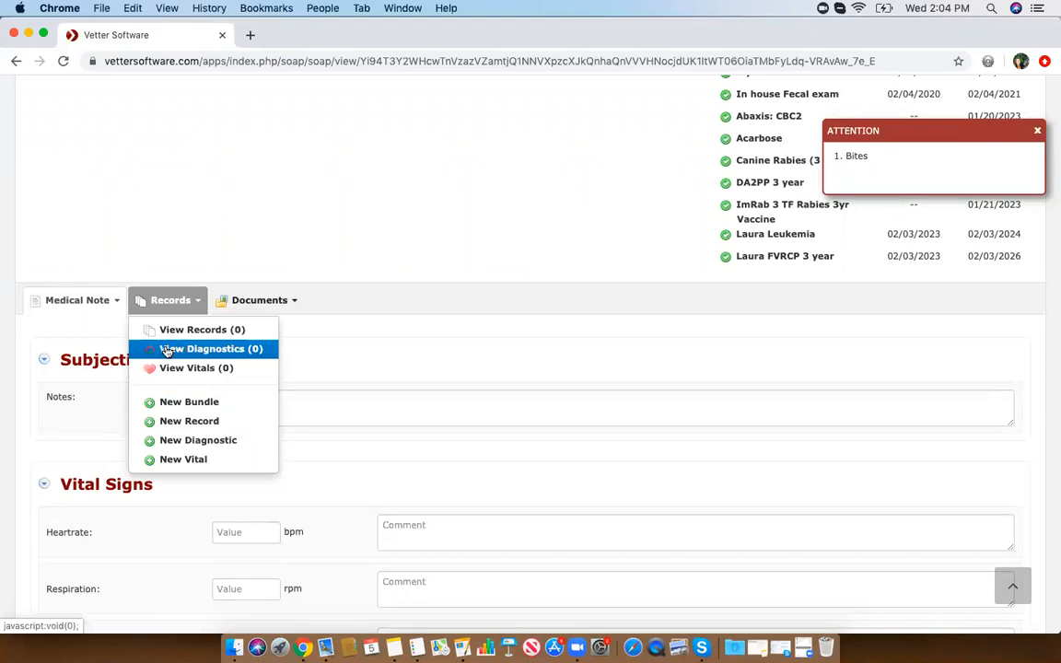
click(203, 442)
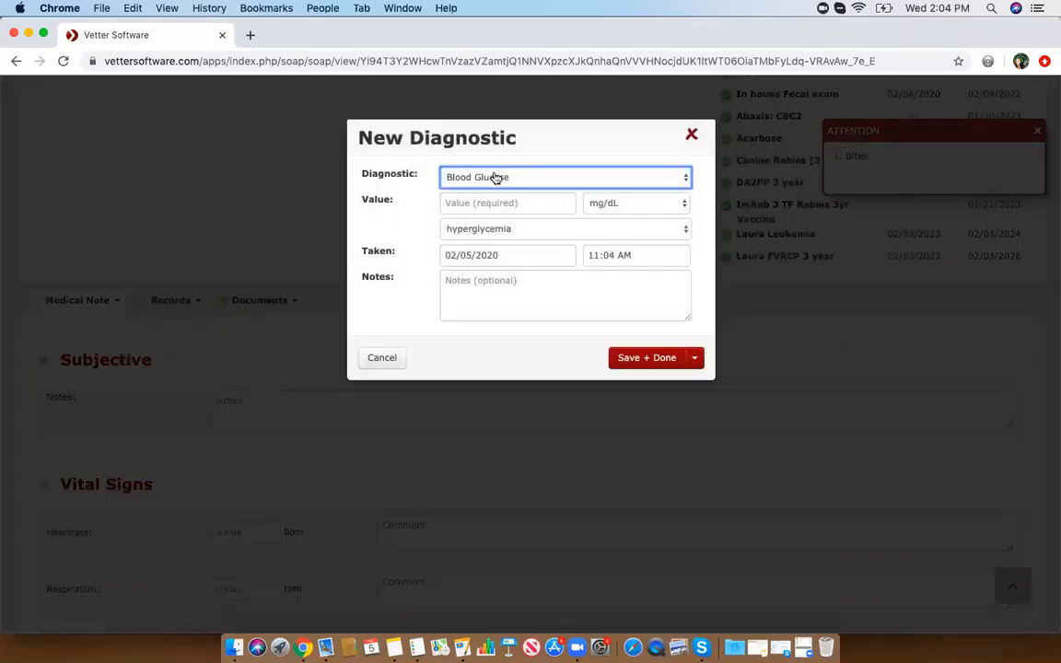
click(496, 177)
scroll(512, 373, down, 10)
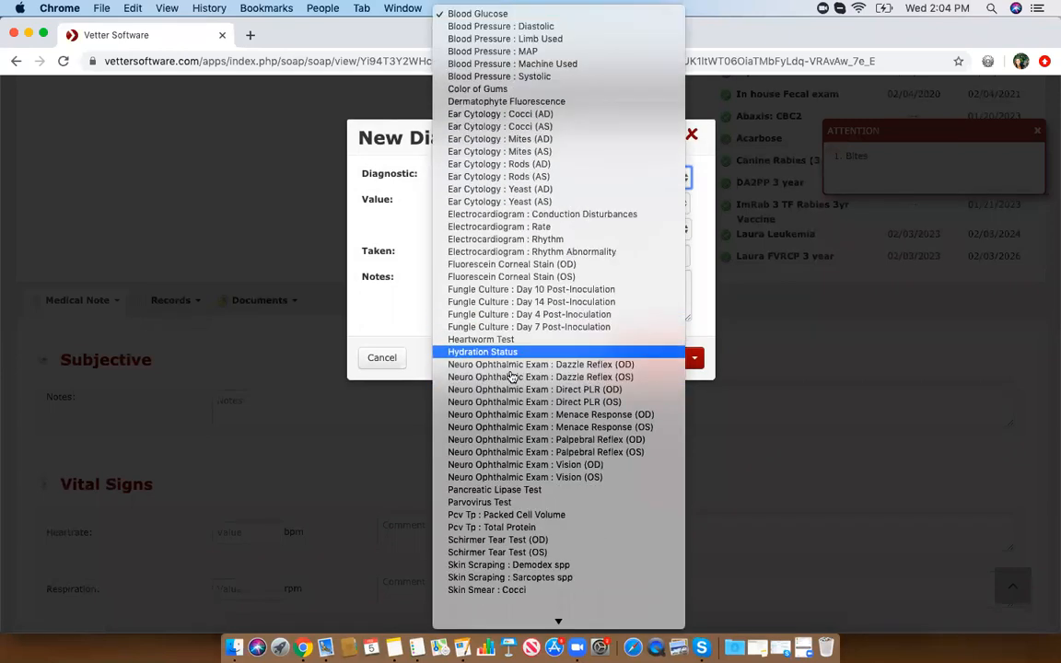
scroll(545, 369, down, 2)
scroll(545, 370, up, 10)
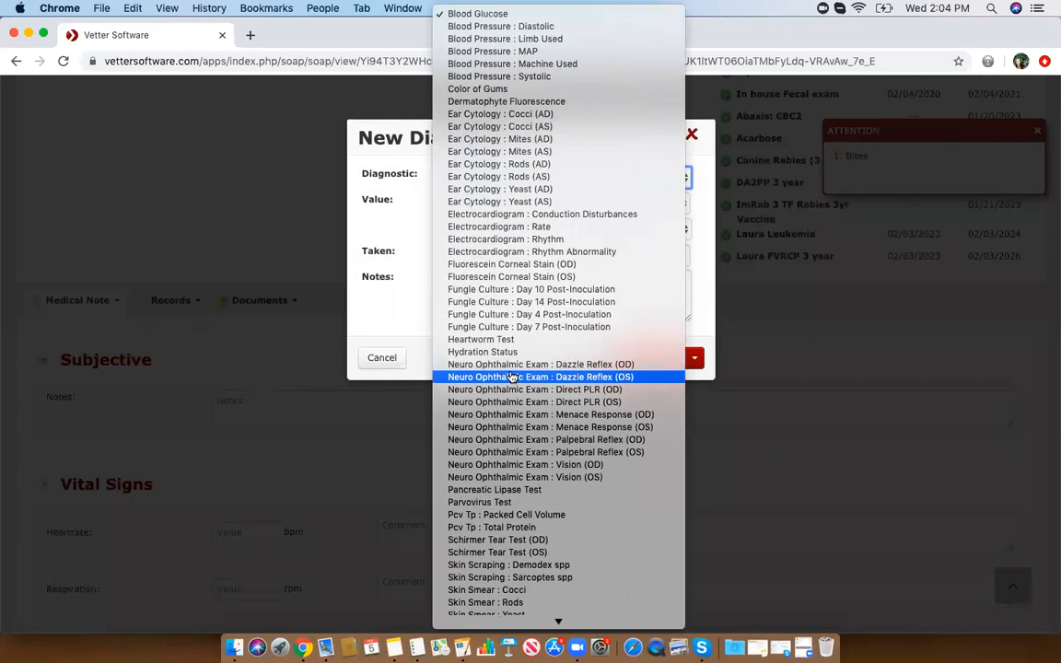
click(476, 88)
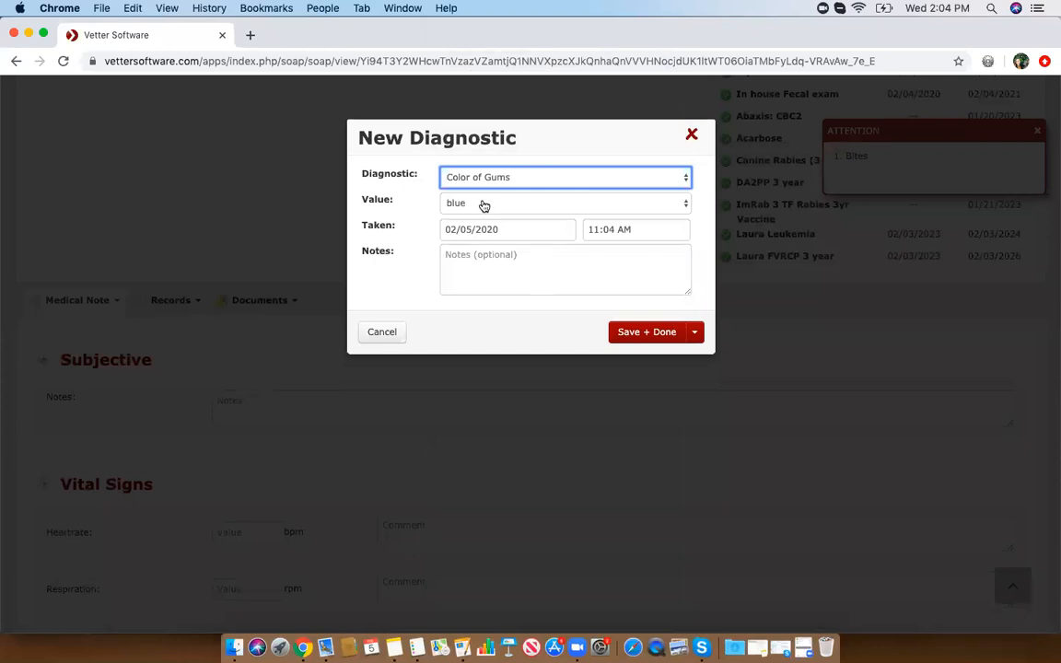
click(484, 205)
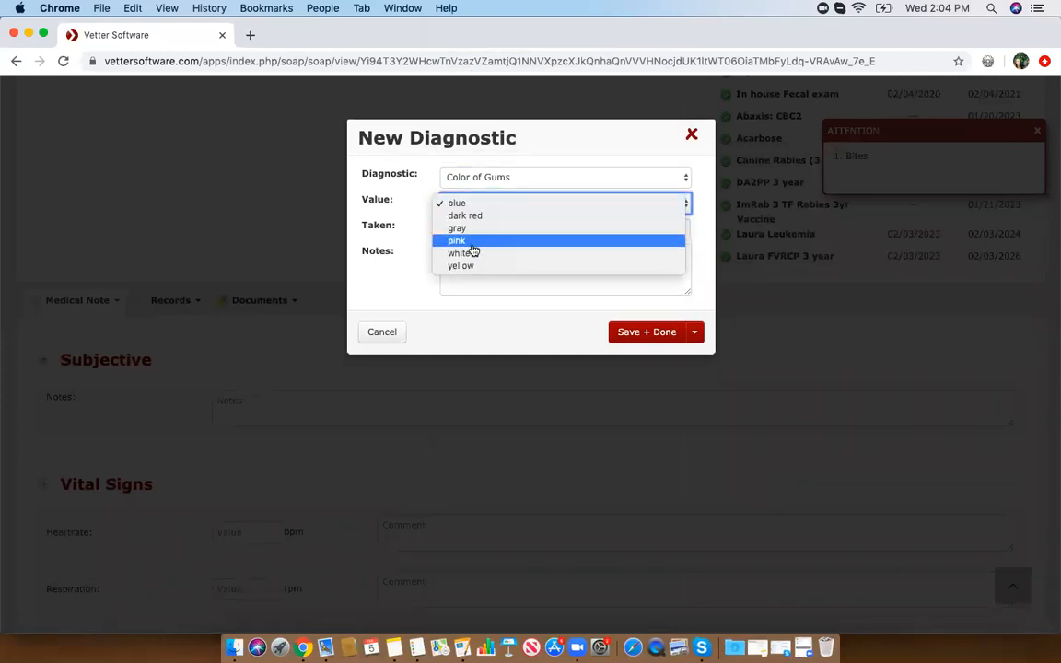
click(469, 243)
click(652, 339)
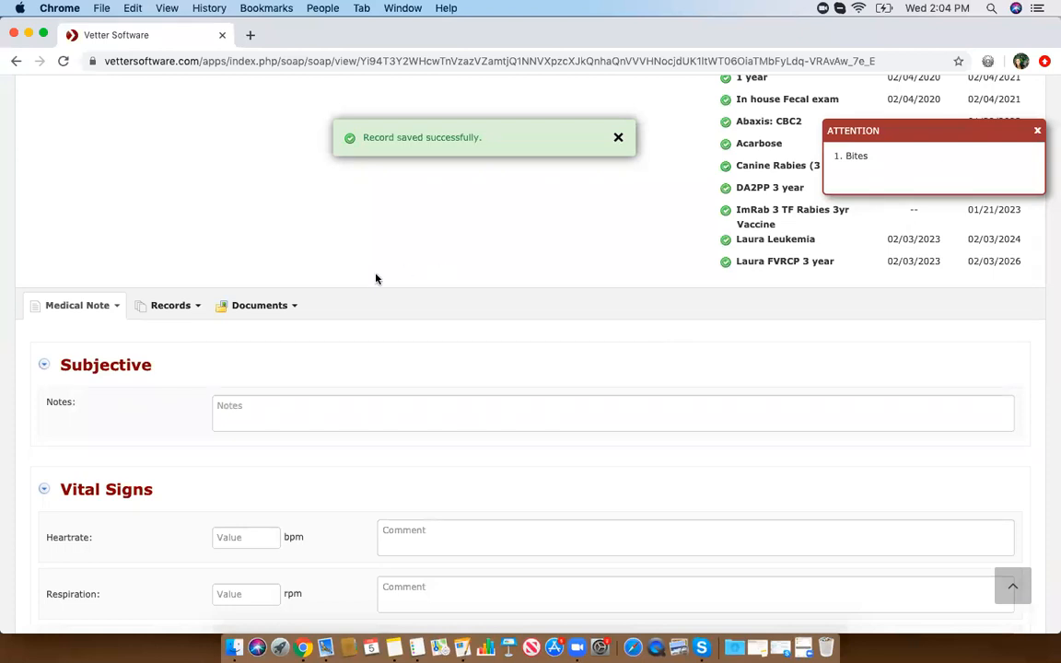
- Check which diagnostics are available to view in the medical note's records
scroll(376, 278, up, 2)
click(159, 377)
mouse_move(169, 428)
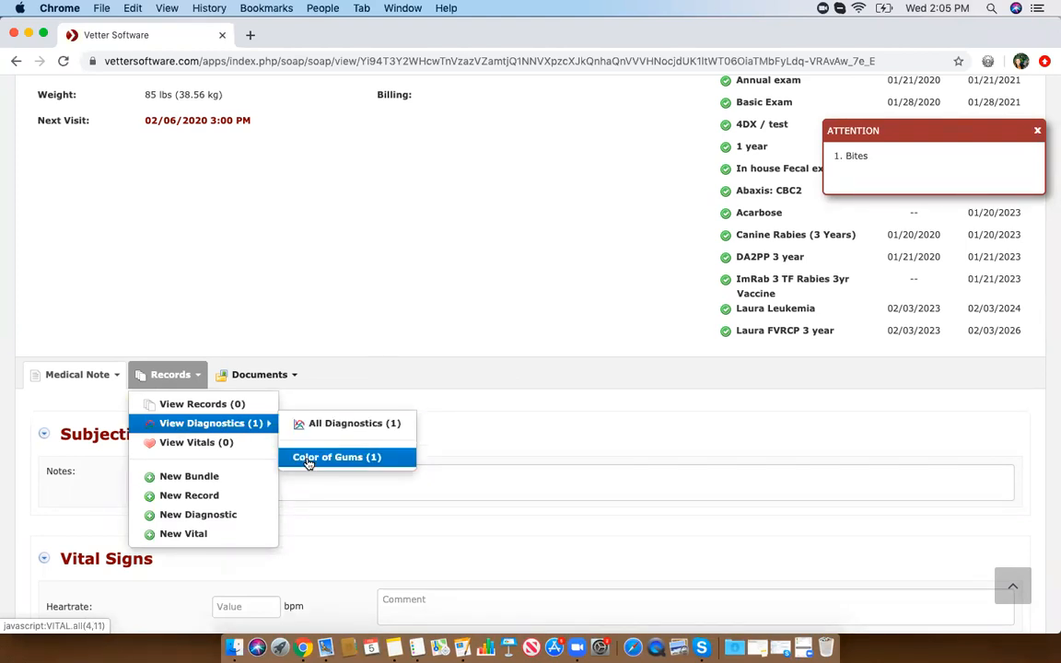
- Return to the patient's profile from the medical note and view all diagnostics in the patient's history
scroll(349, 382, up, 5)
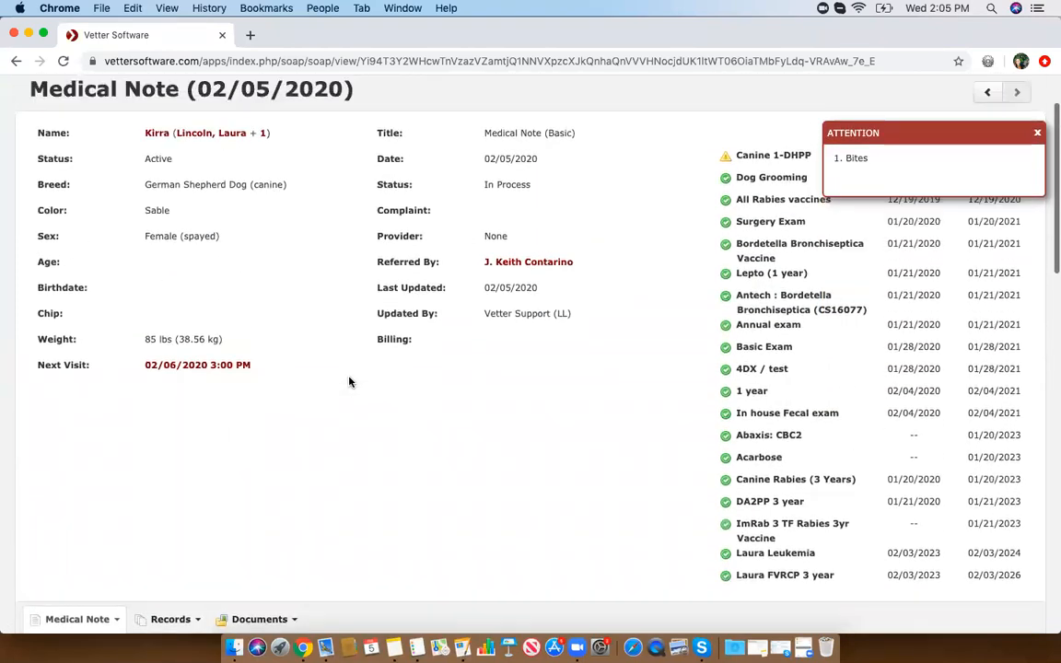
click(155, 138)
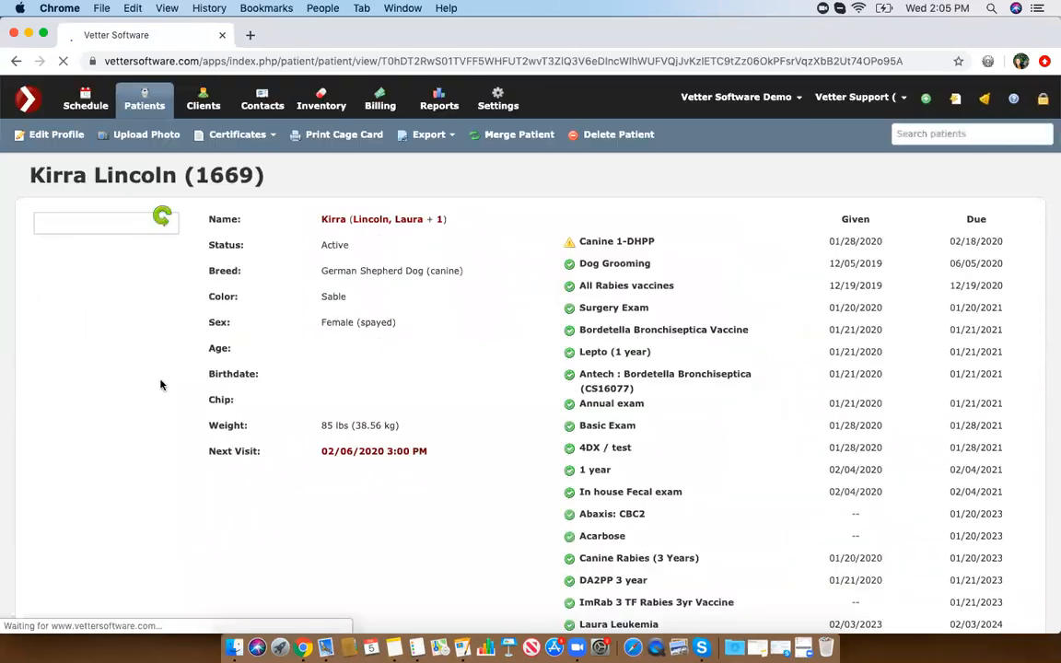
scroll(160, 385, down, 8)
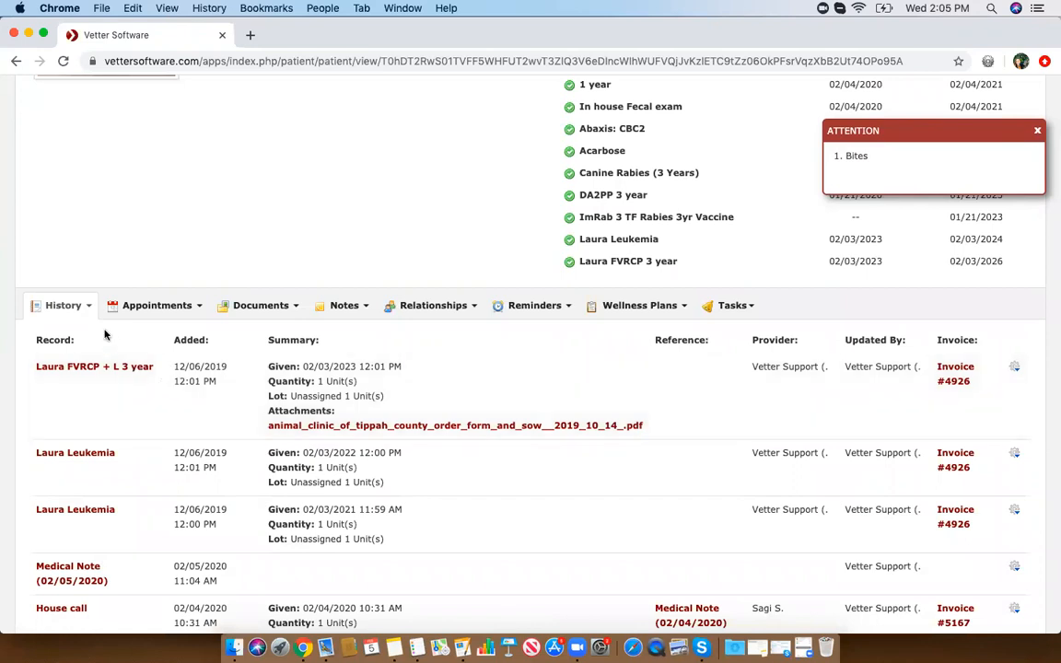
click(74, 305)
mouse_move(98, 394)
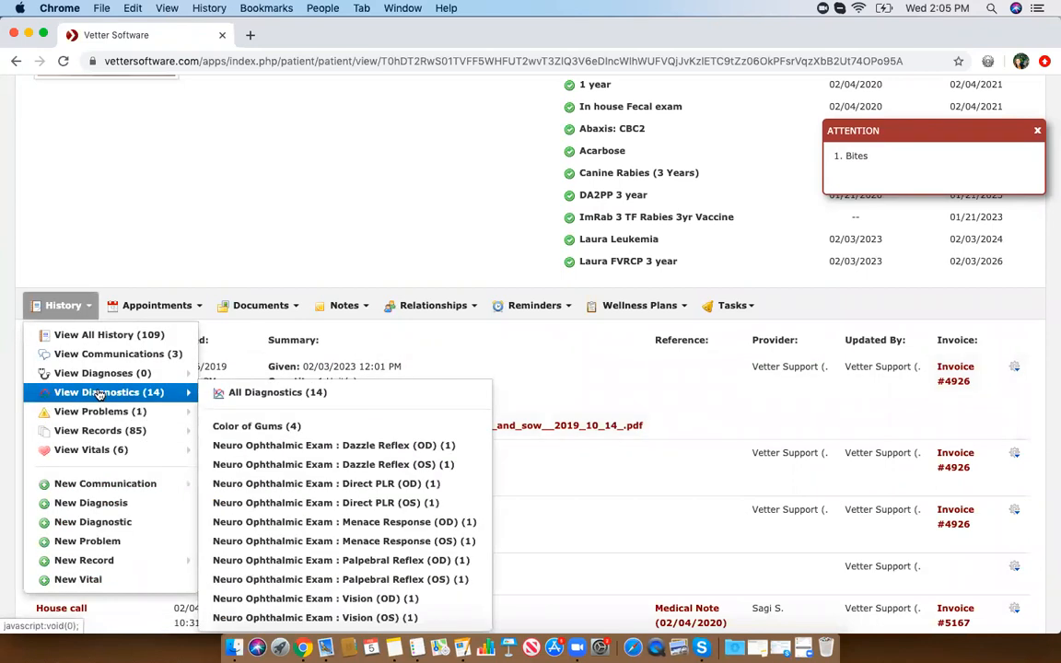
click(242, 393)
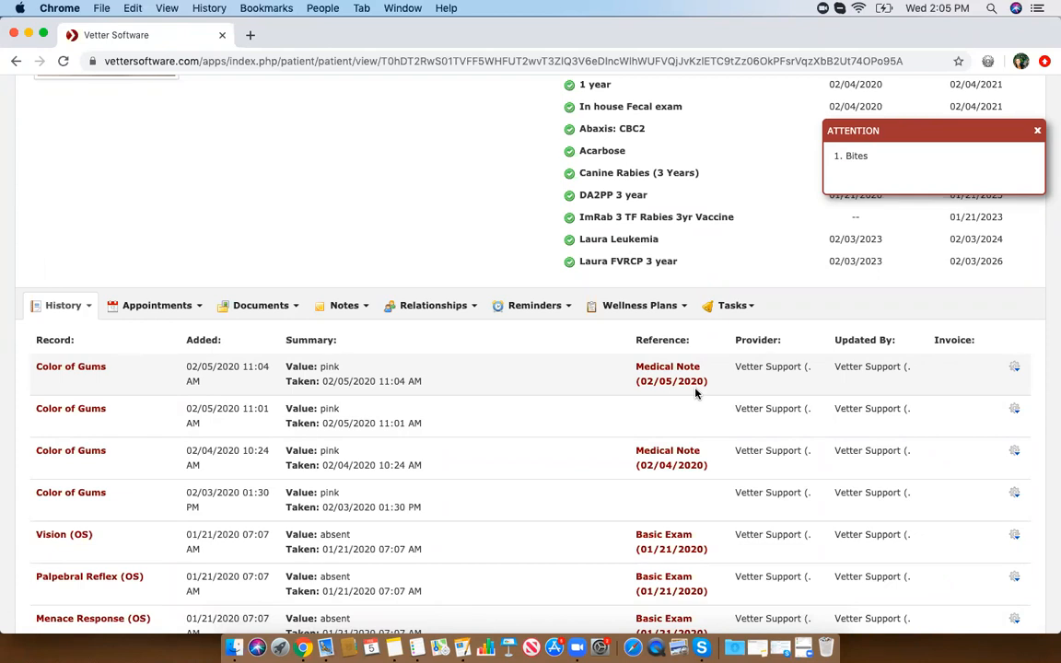
scroll(695, 393, up, 2)
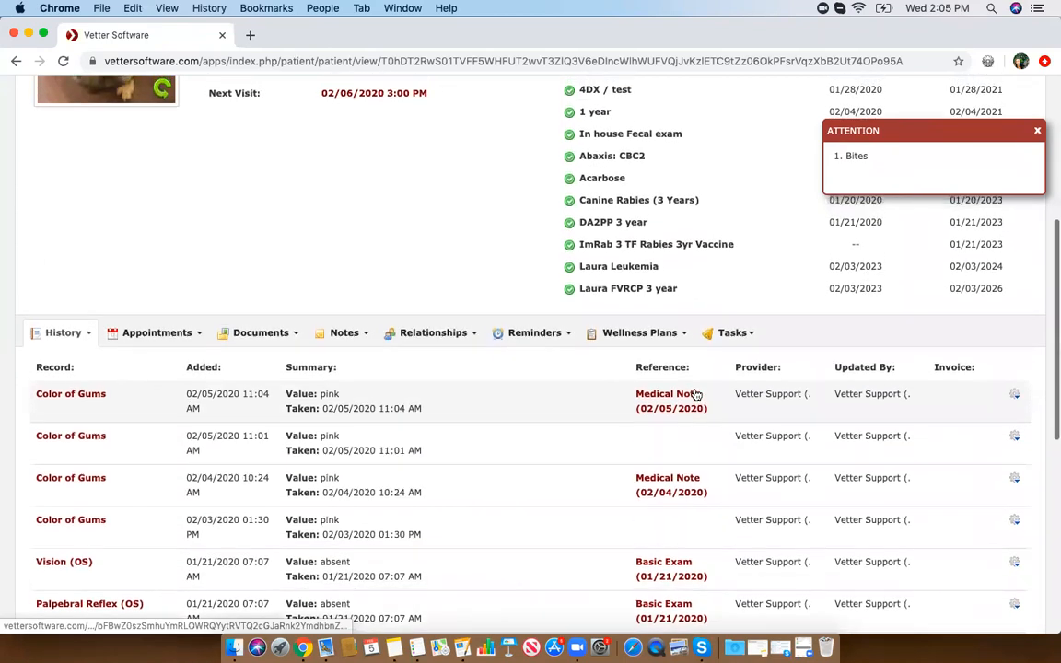
scroll(695, 394, up, 5)
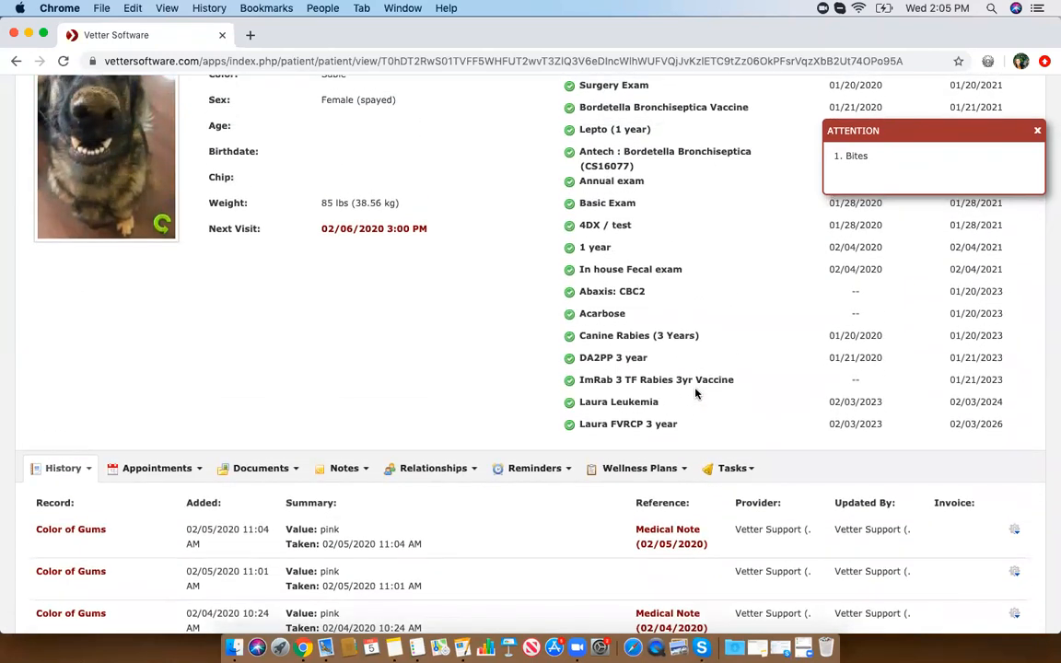
- Open the 02/05/2020 medical note from the patient's history and locate the Diagnoses list in its Assessment section
scroll(695, 393, up, 1)
scroll(695, 394, down, 4)
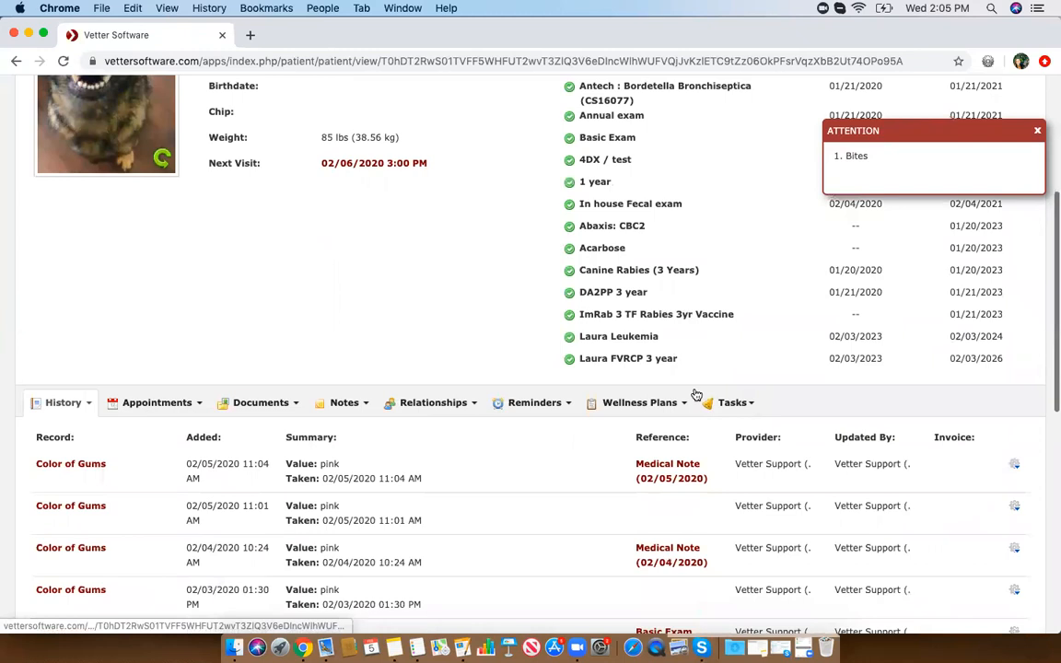
click(667, 469)
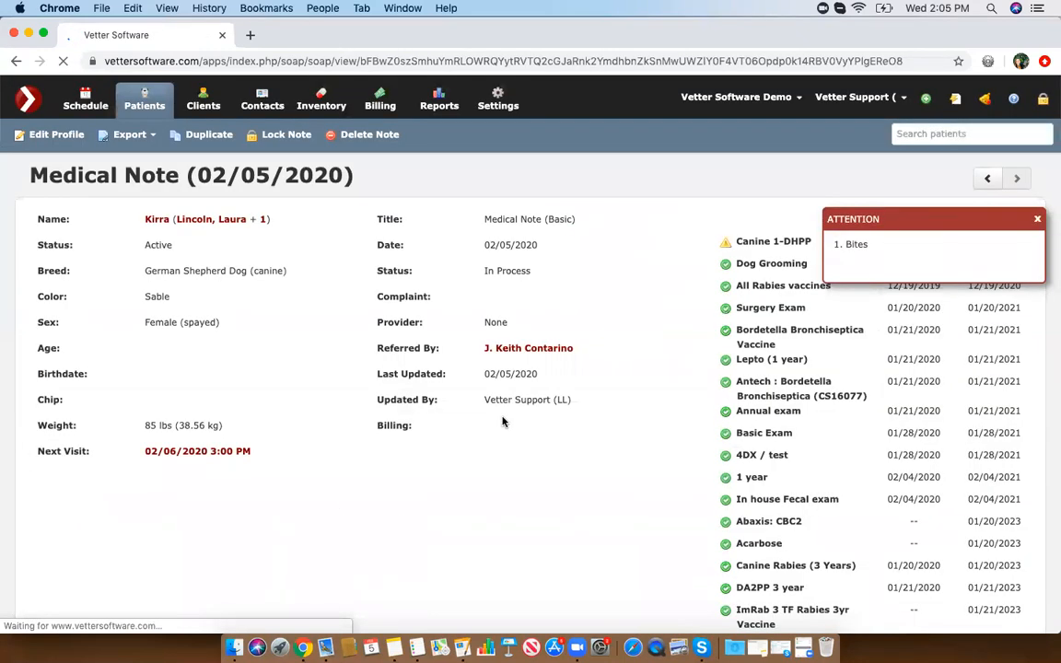
scroll(503, 422, down, 15)
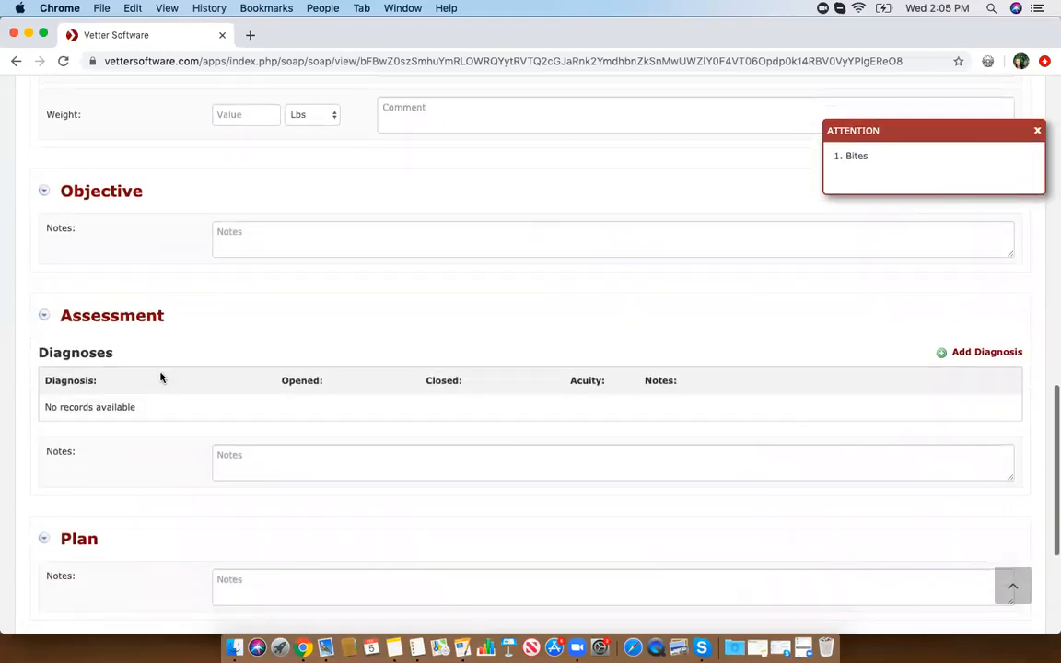
double_click(85, 350)
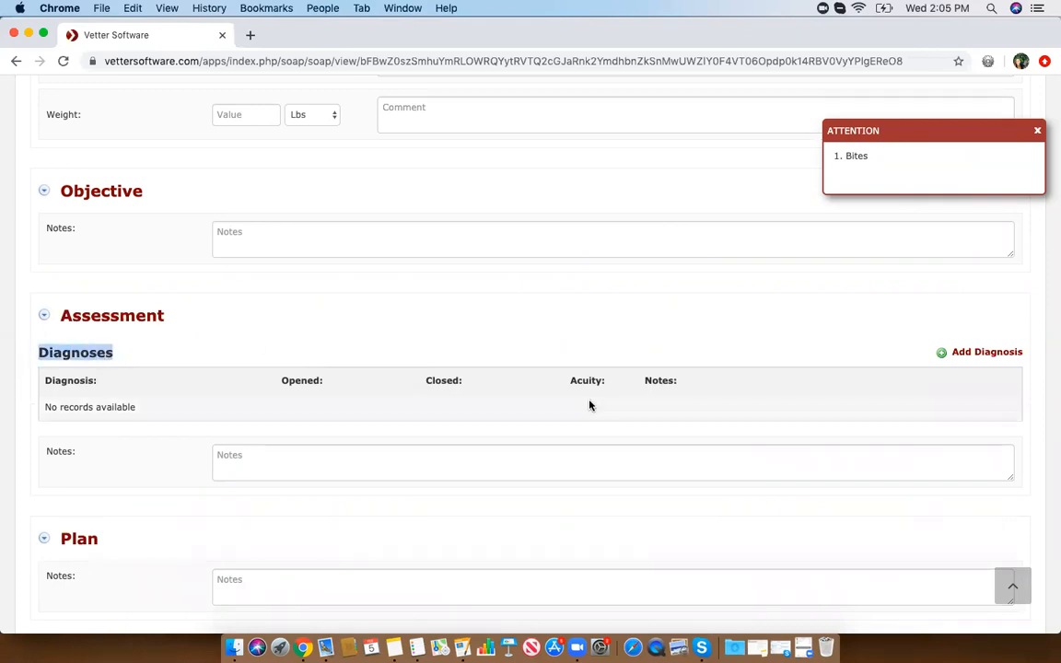
- Start a new diagnosis in the Assessment section, search for "heart" and choose Decreased heart rate
click(944, 357)
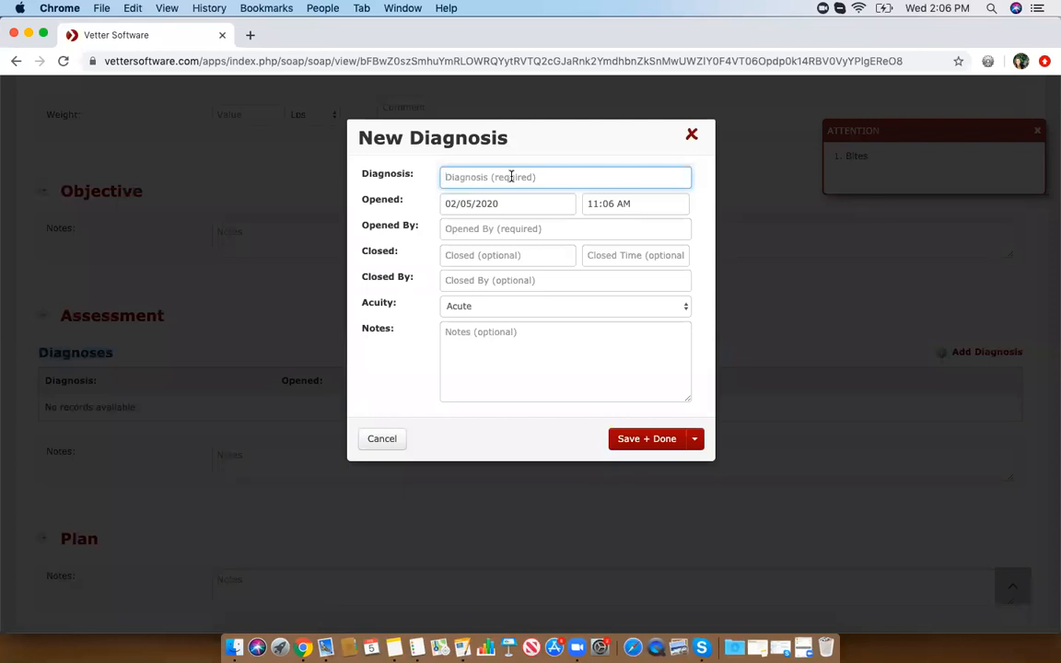
text(heart)
scroll(580, 200, down, 1)
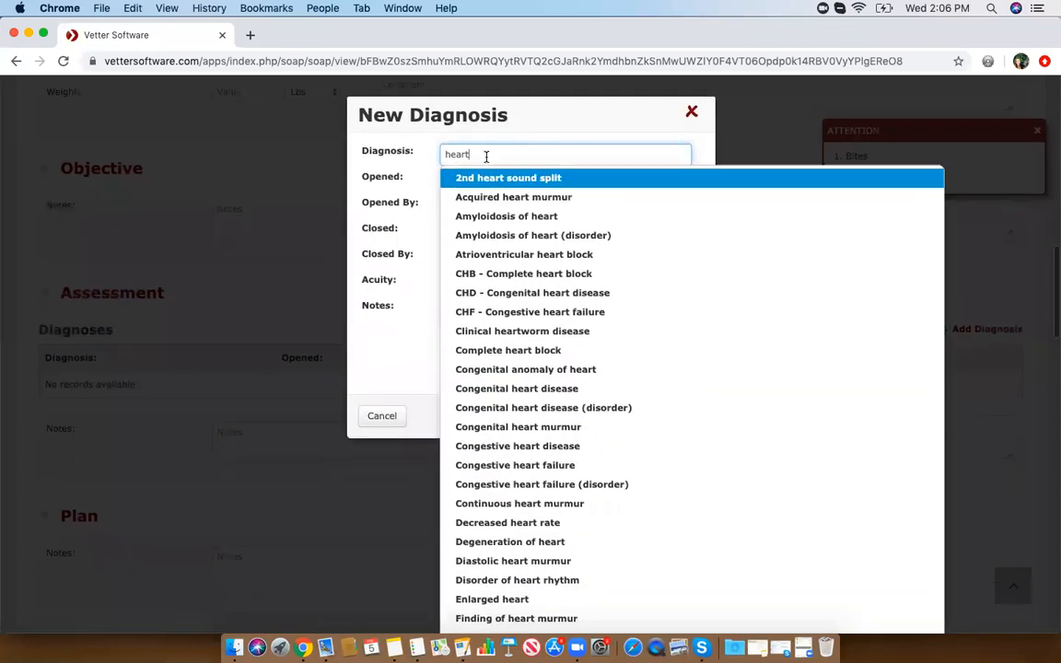
scroll(502, 293, down, 4)
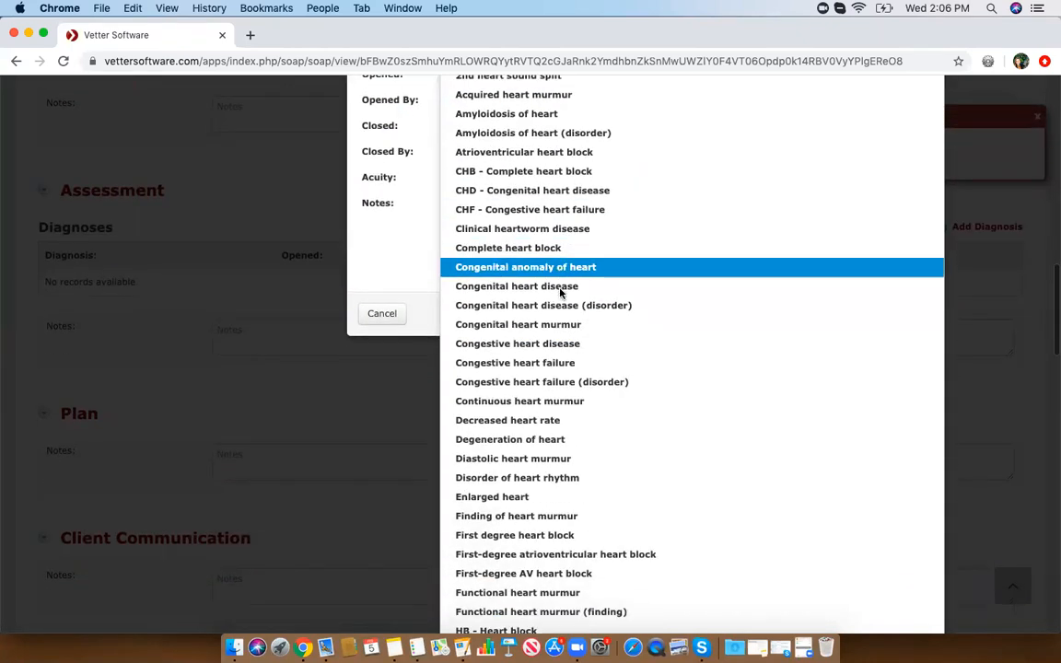
scroll(560, 293, down, 2)
scroll(560, 293, down, 6)
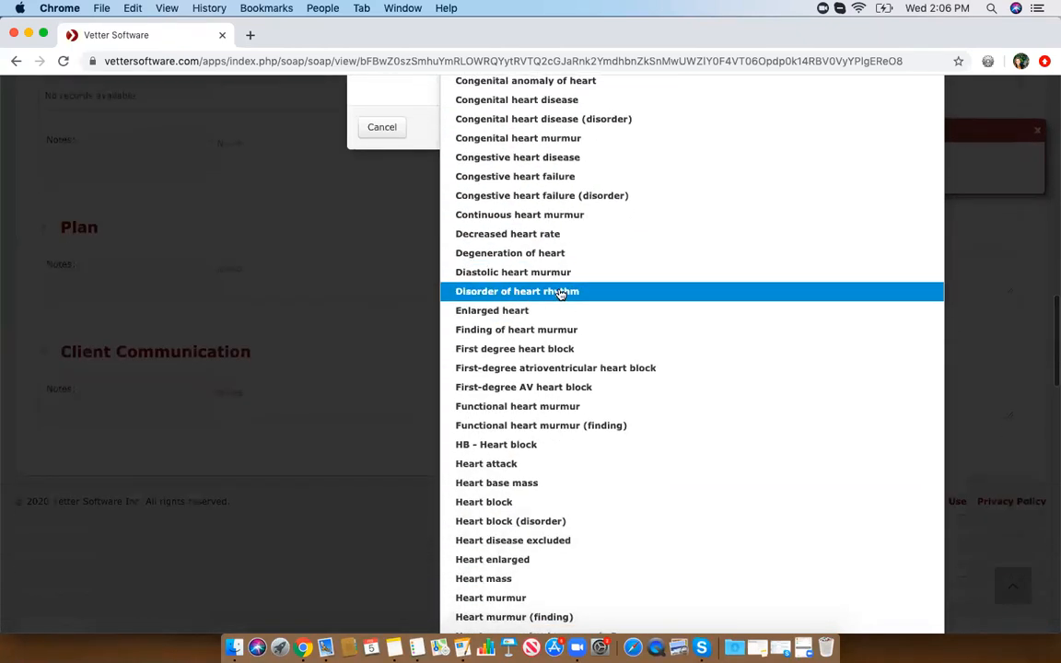
scroll(560, 293, down, 12)
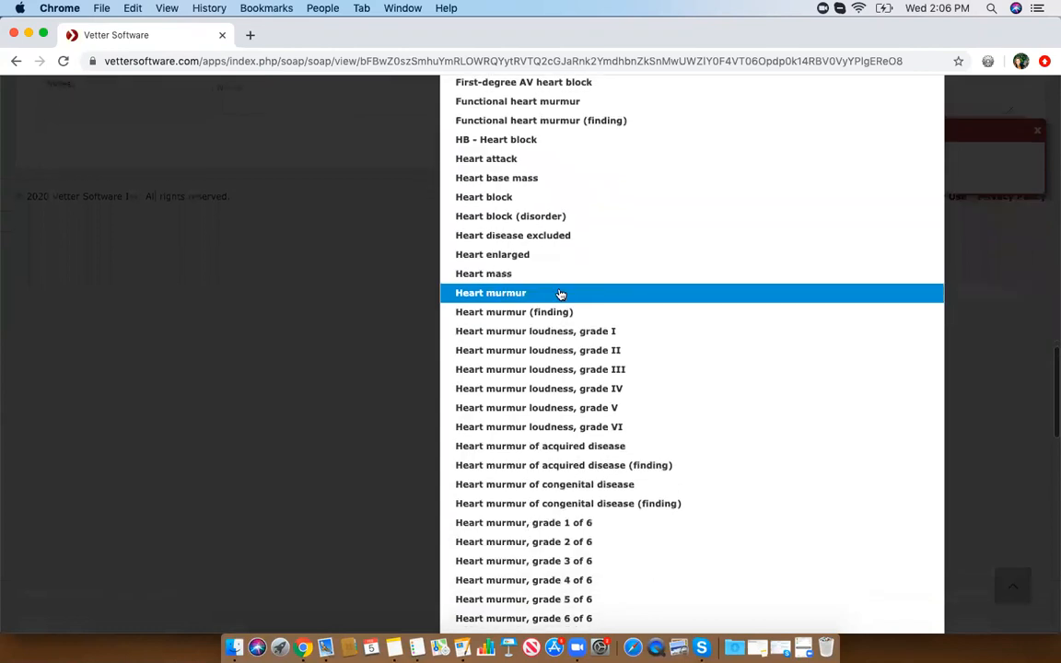
scroll(560, 293, up, 10)
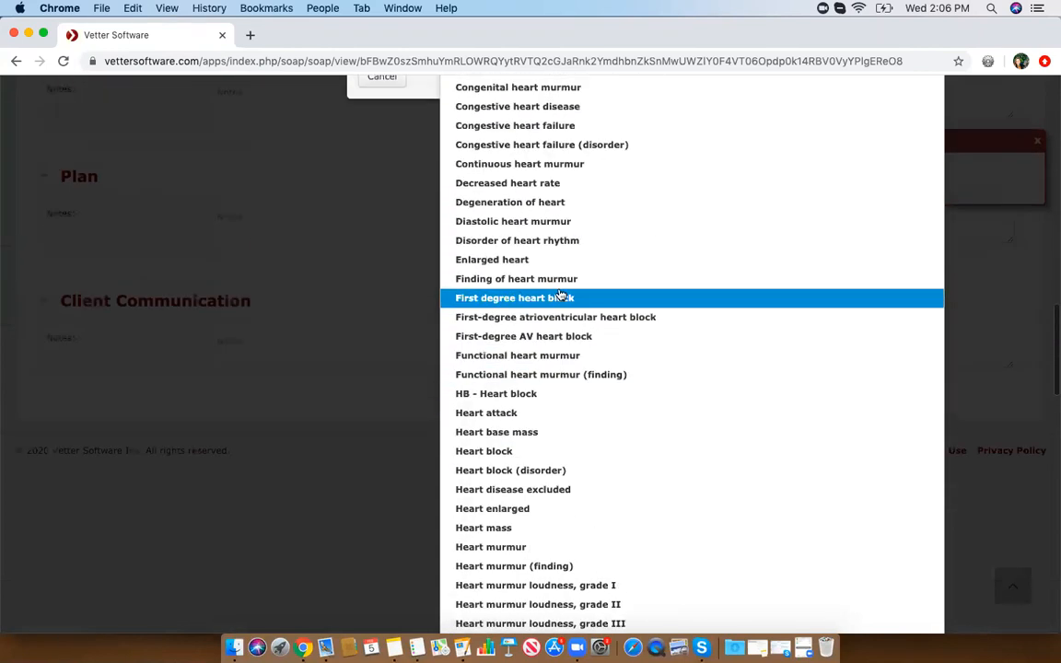
scroll(559, 294, up, 9)
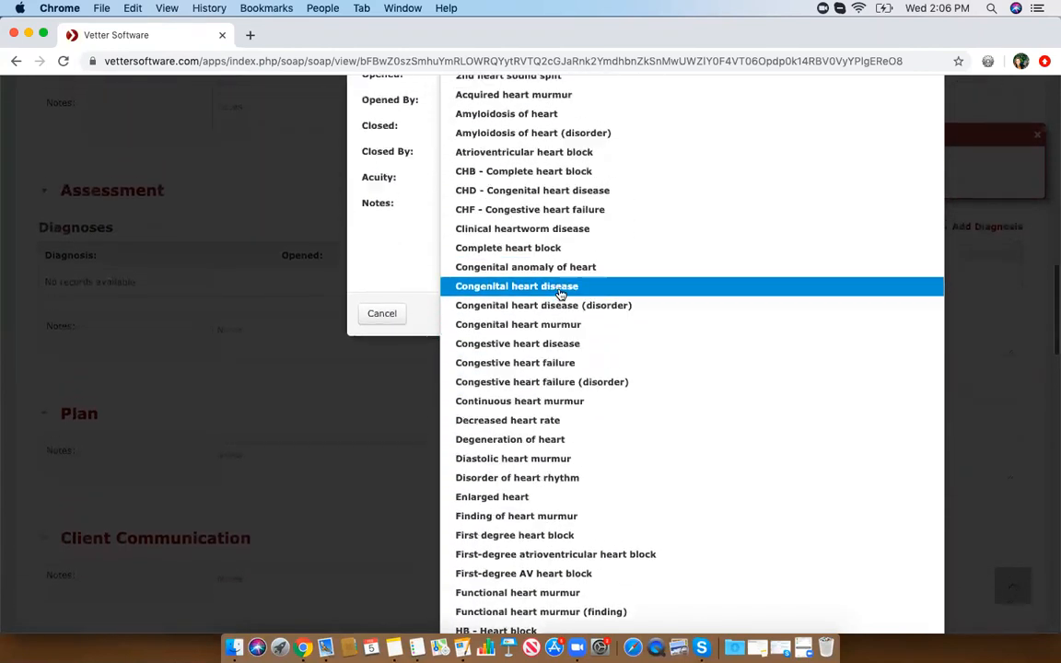
scroll(560, 293, up, 2)
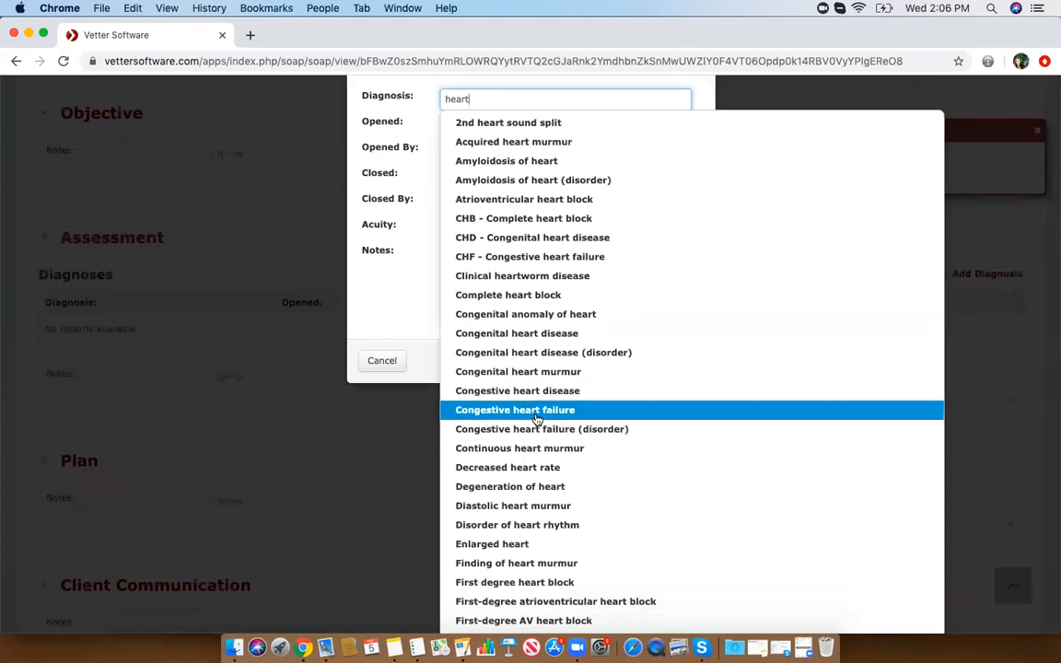
scroll(537, 419, down, 10)
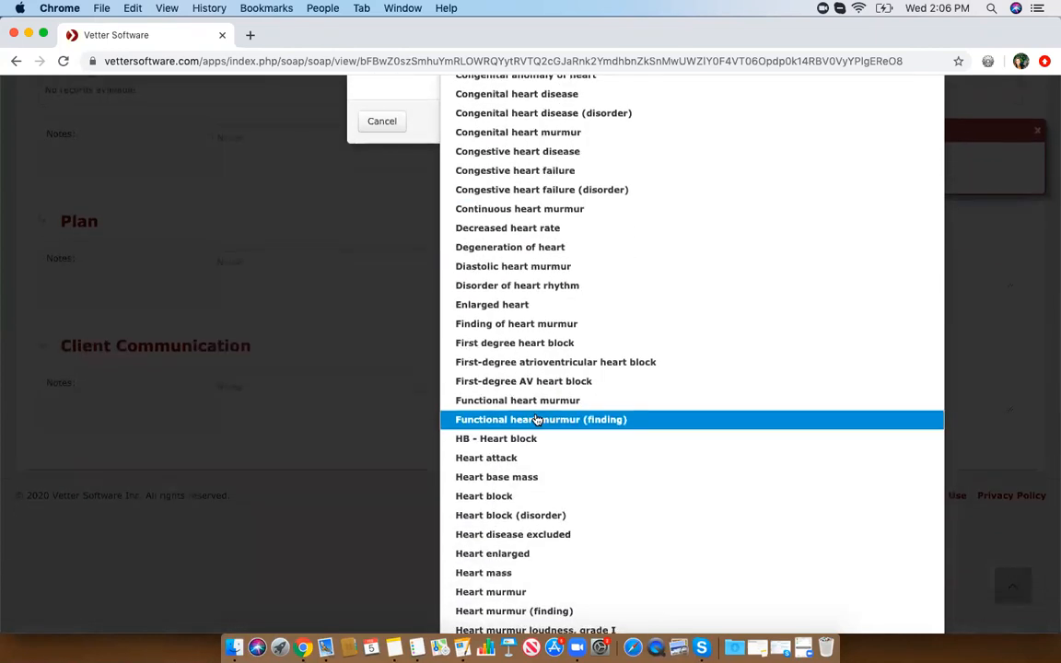
click(511, 229)
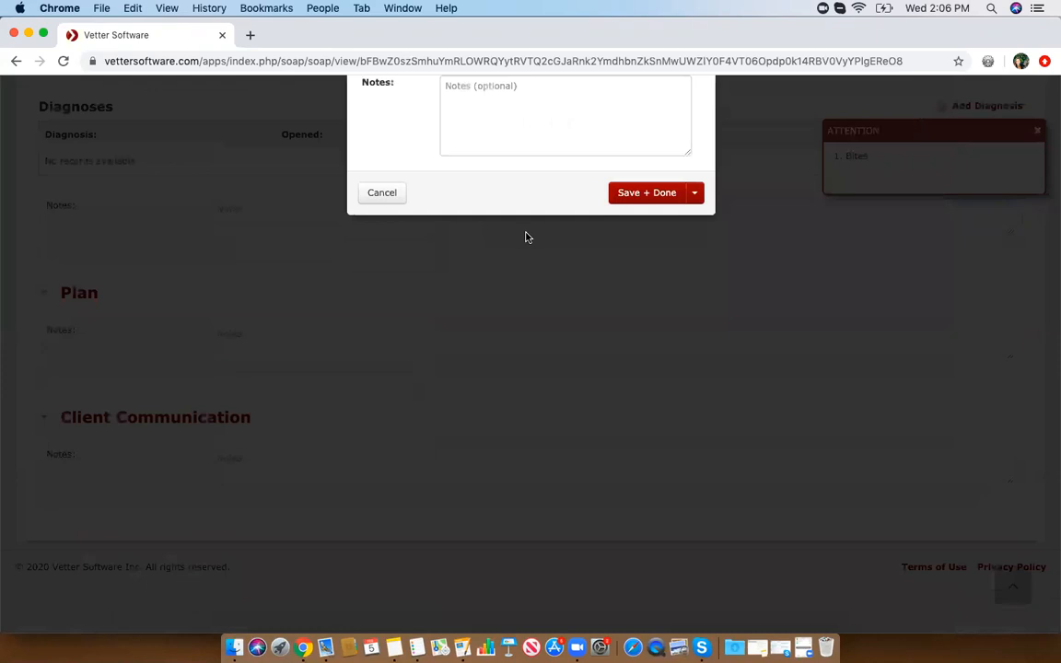
scroll(527, 237, up, 10)
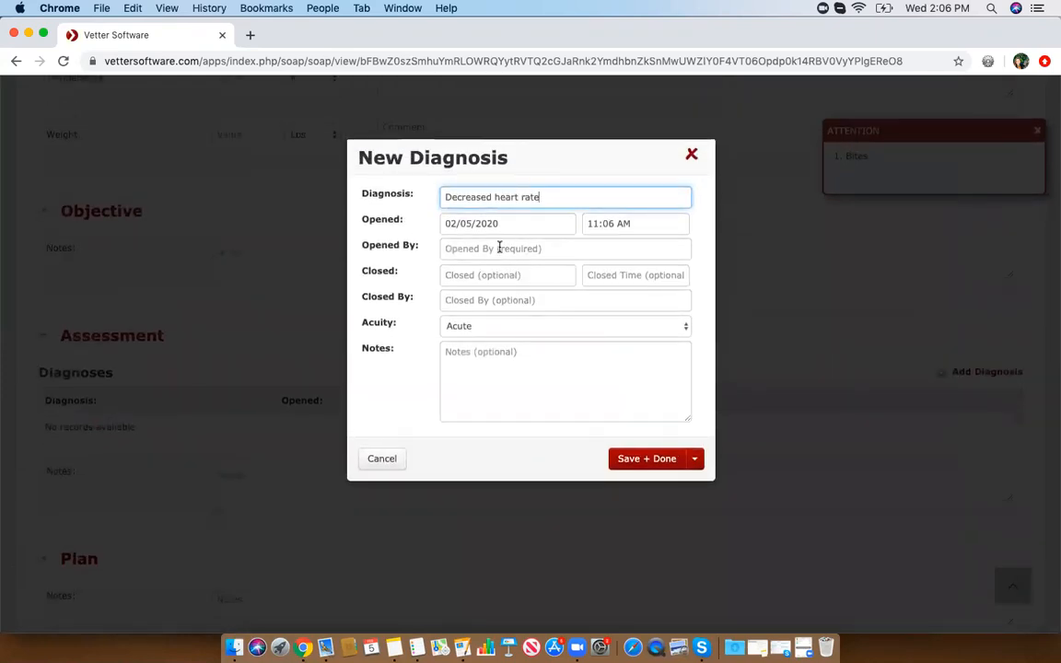
- Choose the staff member's name as the person who opened the diagnosis
click(485, 248)
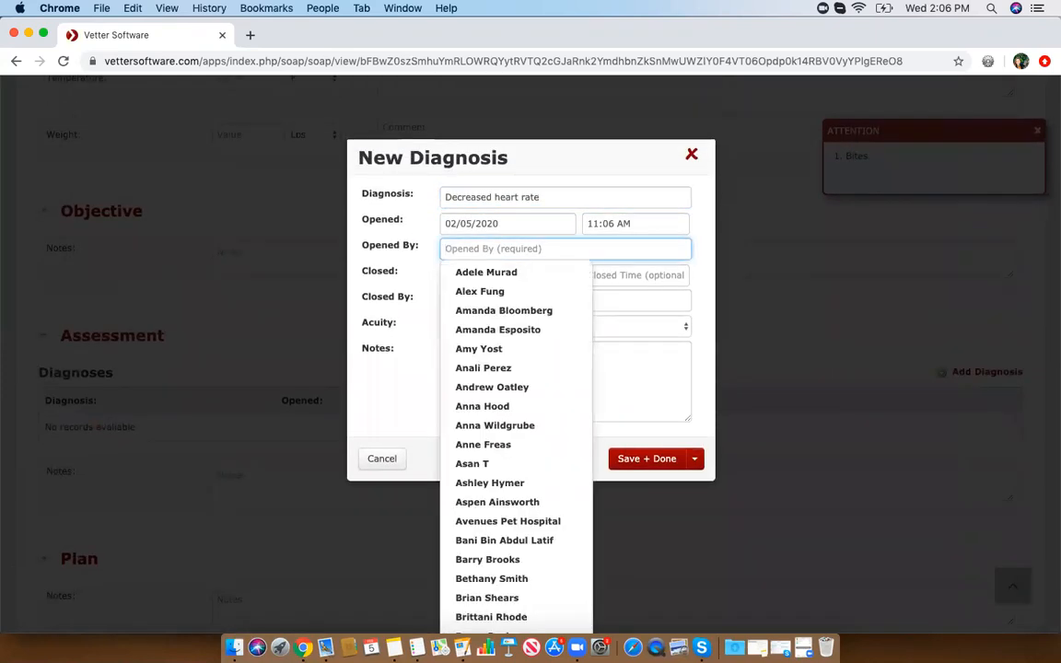
text(laura)
click(502, 272)
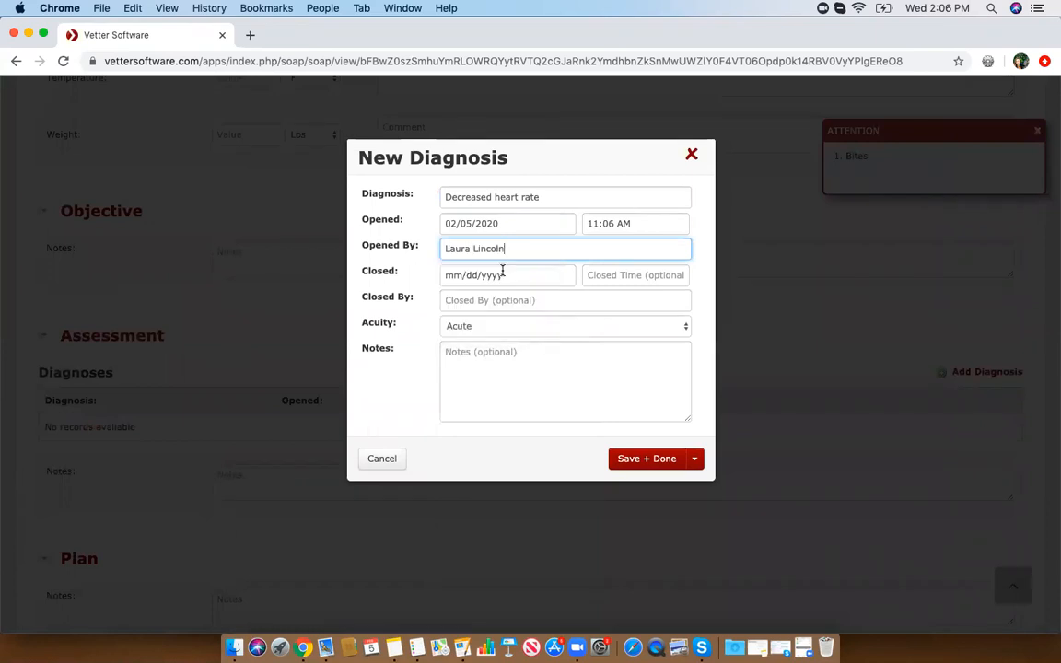
- Set the diagnosis's closed date to 02/05/2020 and its closed time to 01:00 PM
click(502, 273)
click(522, 365)
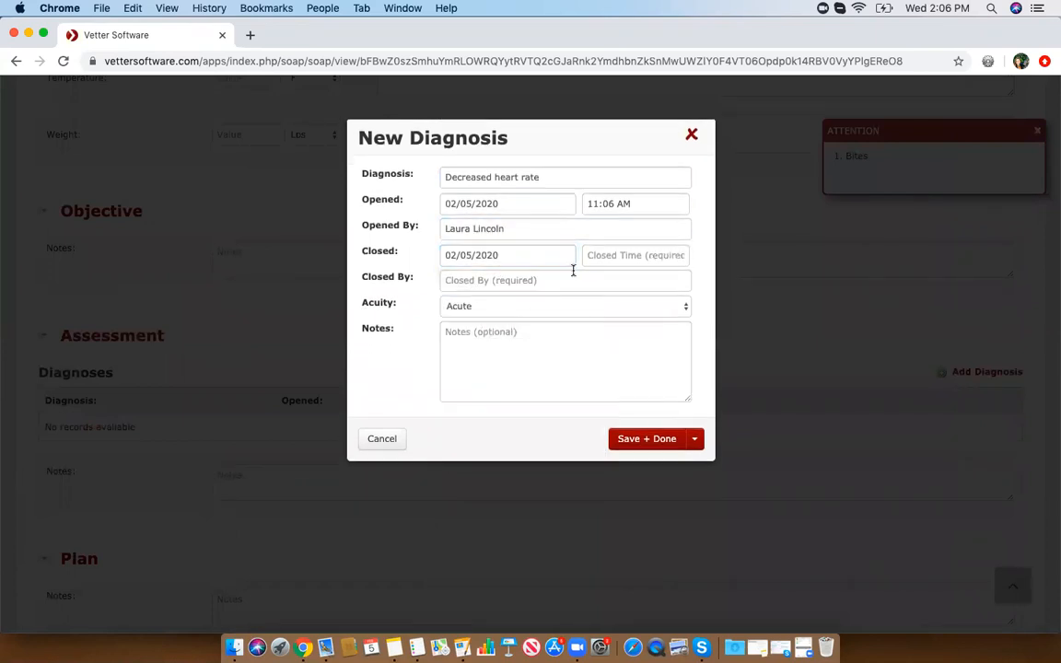
click(597, 261)
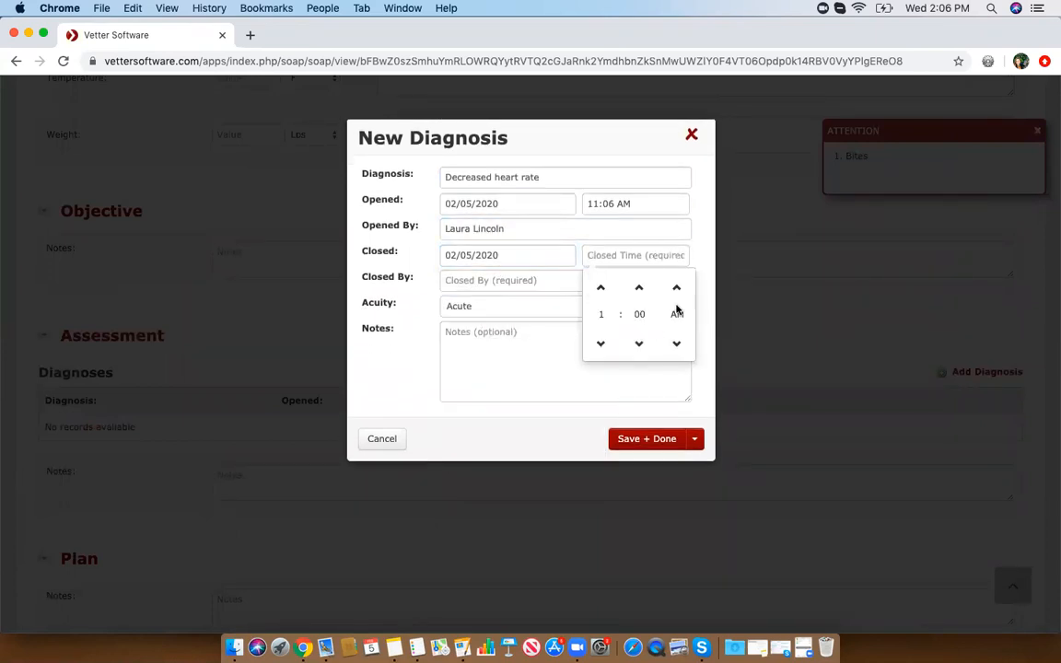
click(679, 295)
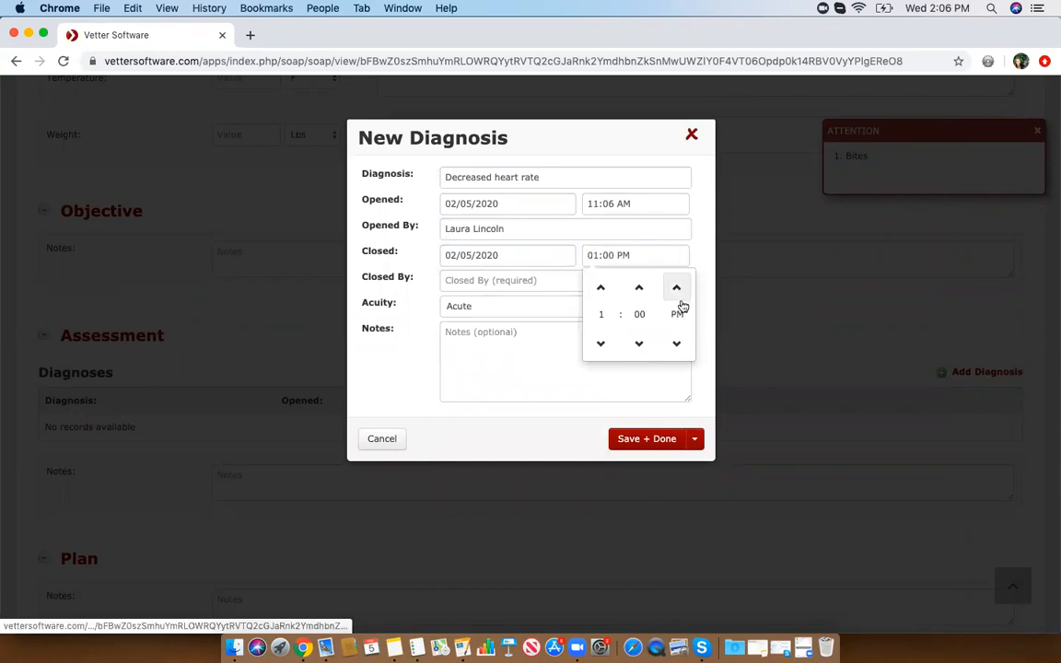
click(586, 385)
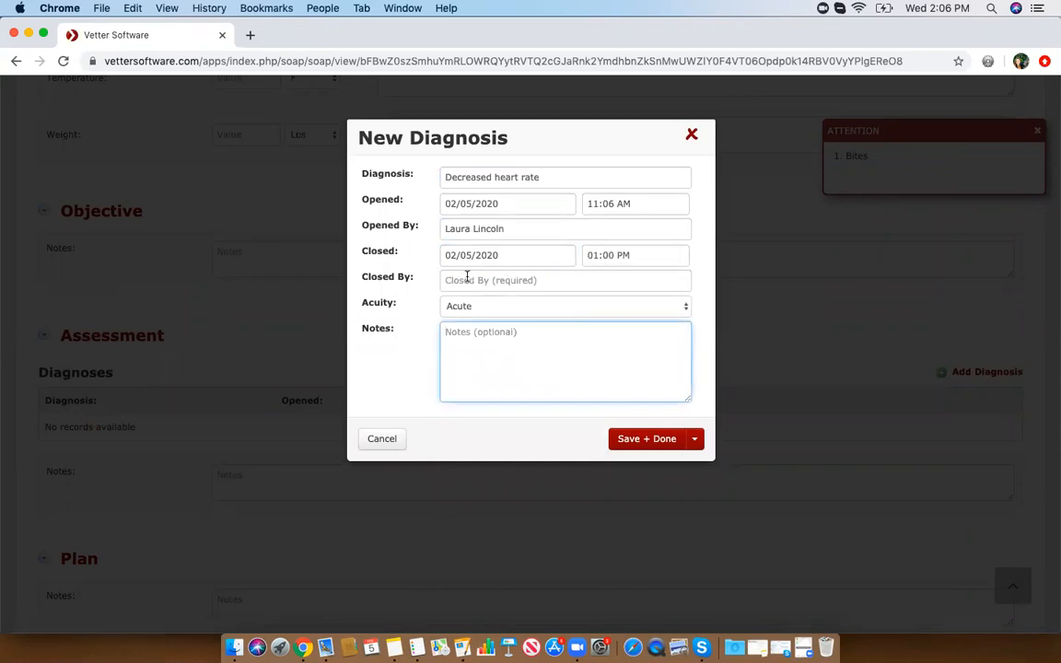
- Choose the same staff member who opened the diagnosis as the person who closed it
drag(445, 228, 517, 226)
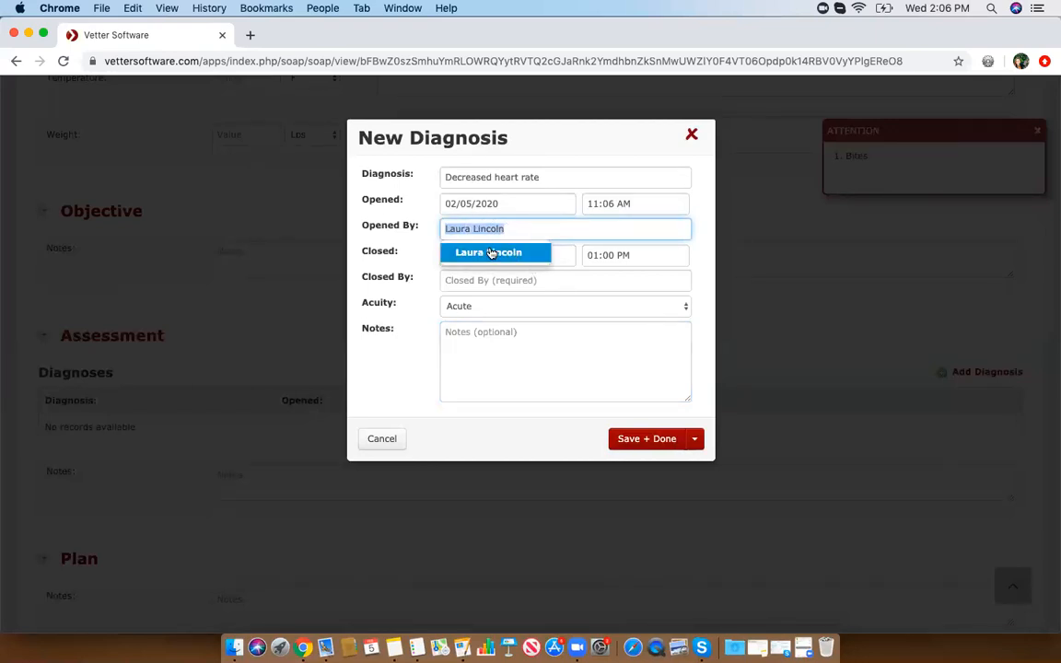
click(478, 281)
text(laura)
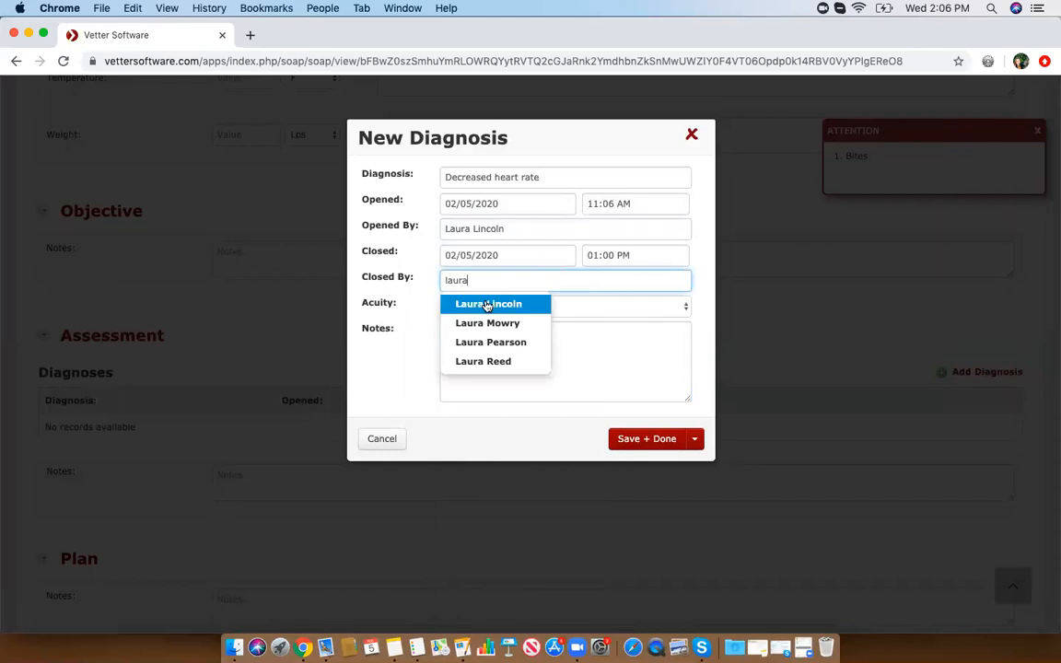
click(485, 304)
- Set the acuity of the Decreased heart rate diagnosis to Chronic
click(487, 307)
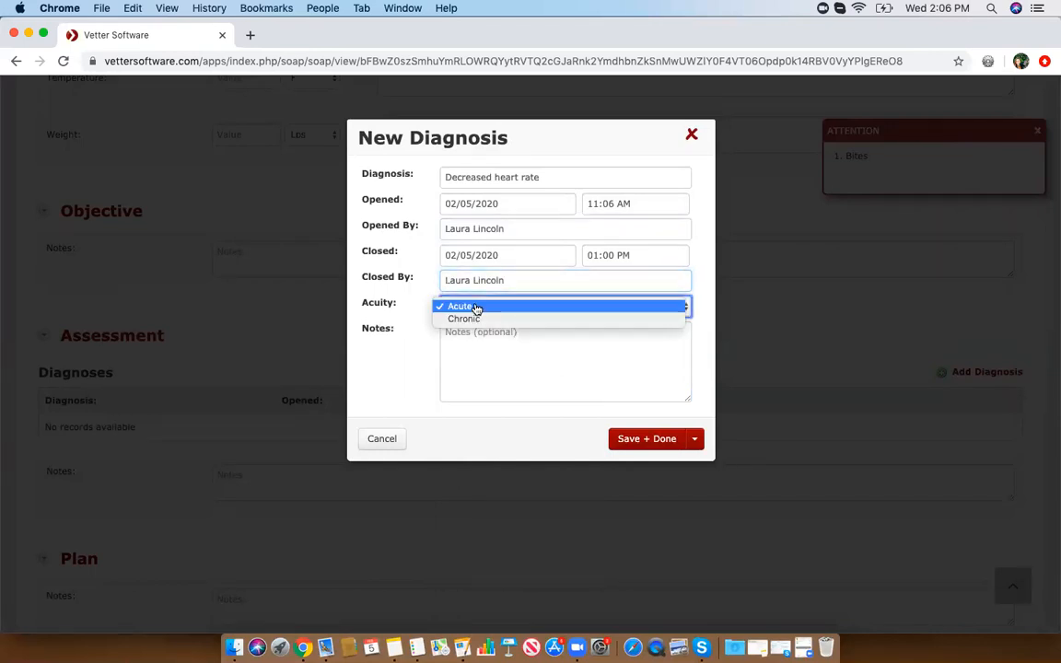
click(477, 308)
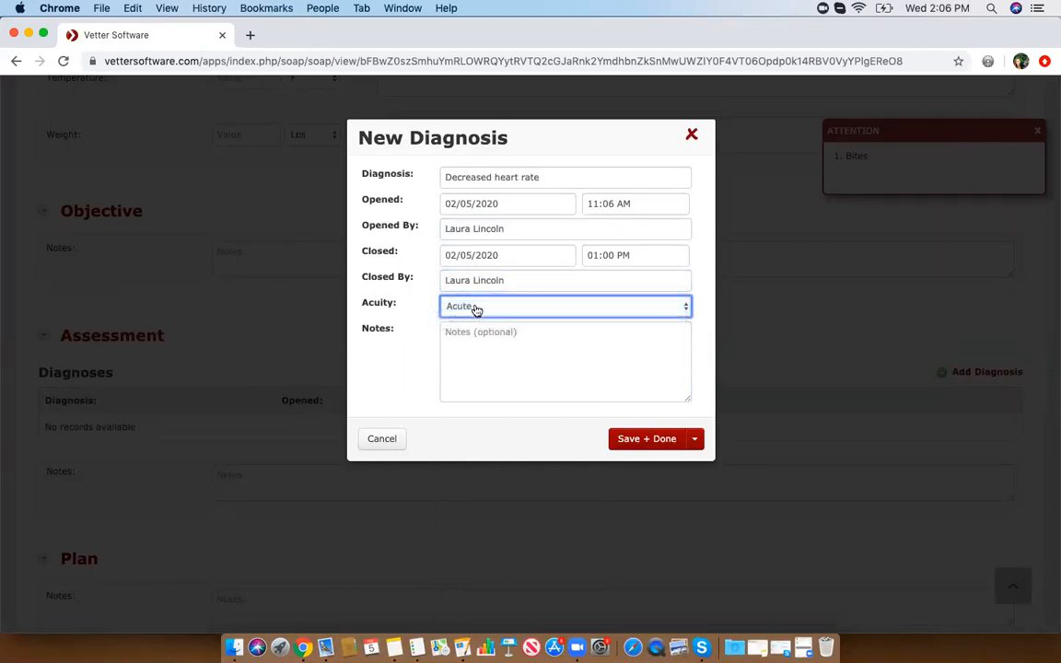
click(578, 313)
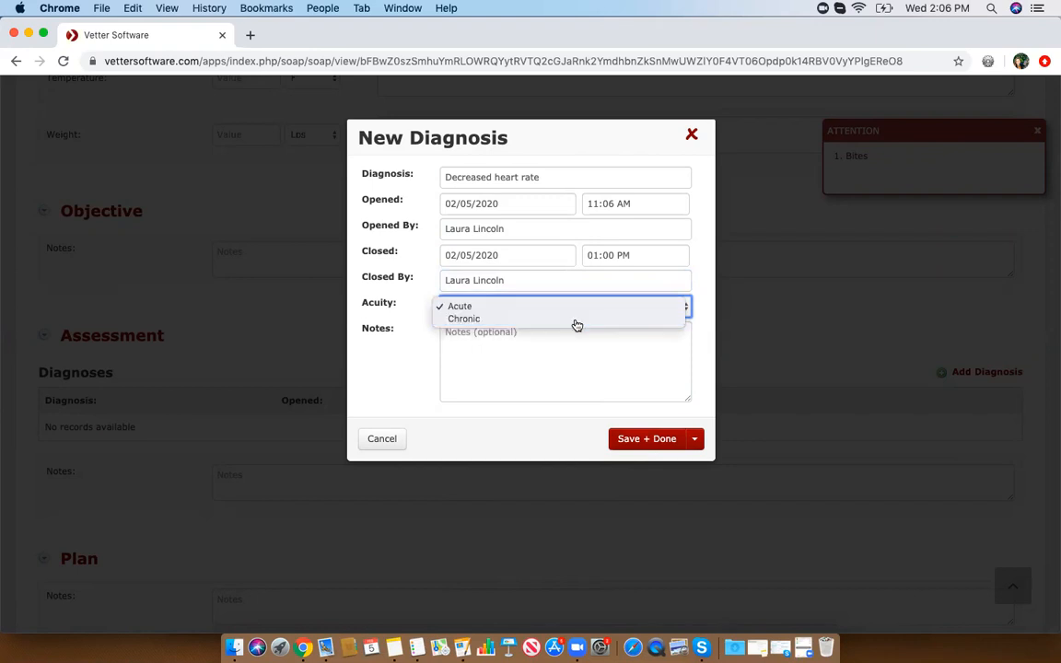
click(573, 320)
- Save the diagnosis with the Save + Add New option and close the blank New Diagnosis form
click(694, 440)
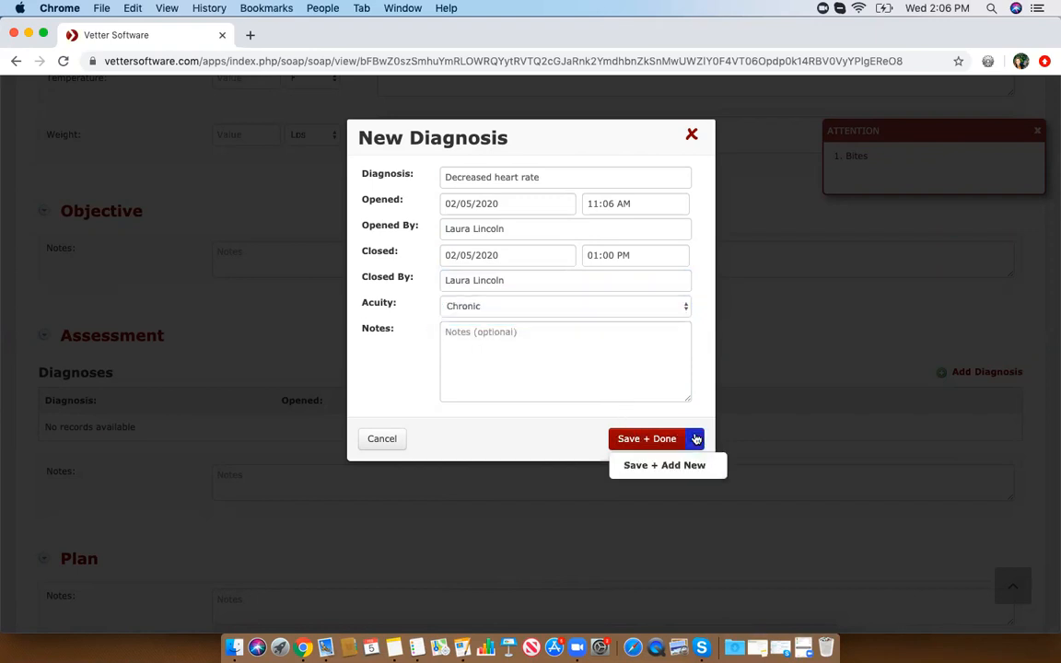
click(681, 471)
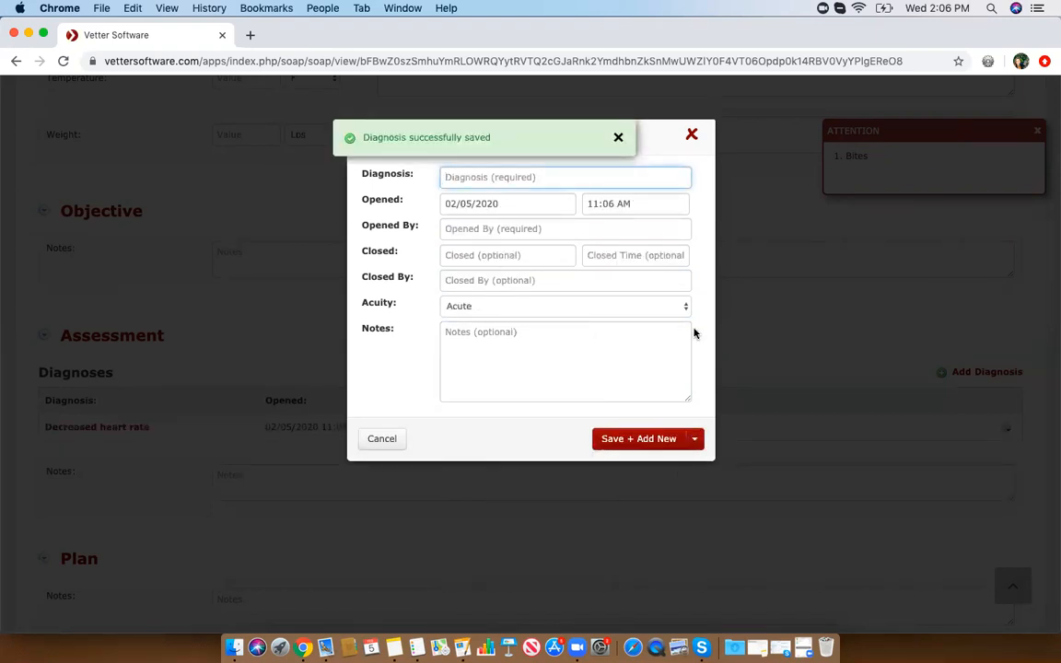
click(695, 136)
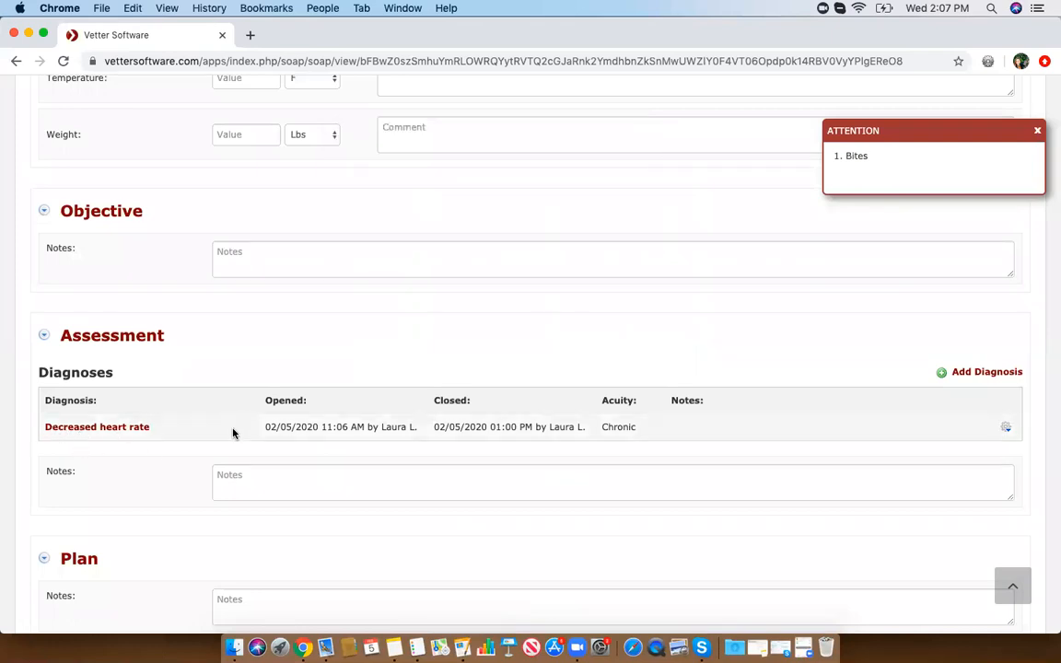
- Open the patient's profile from the medical note in a new browser tab and switch to that tab
scroll(233, 429, up, 10)
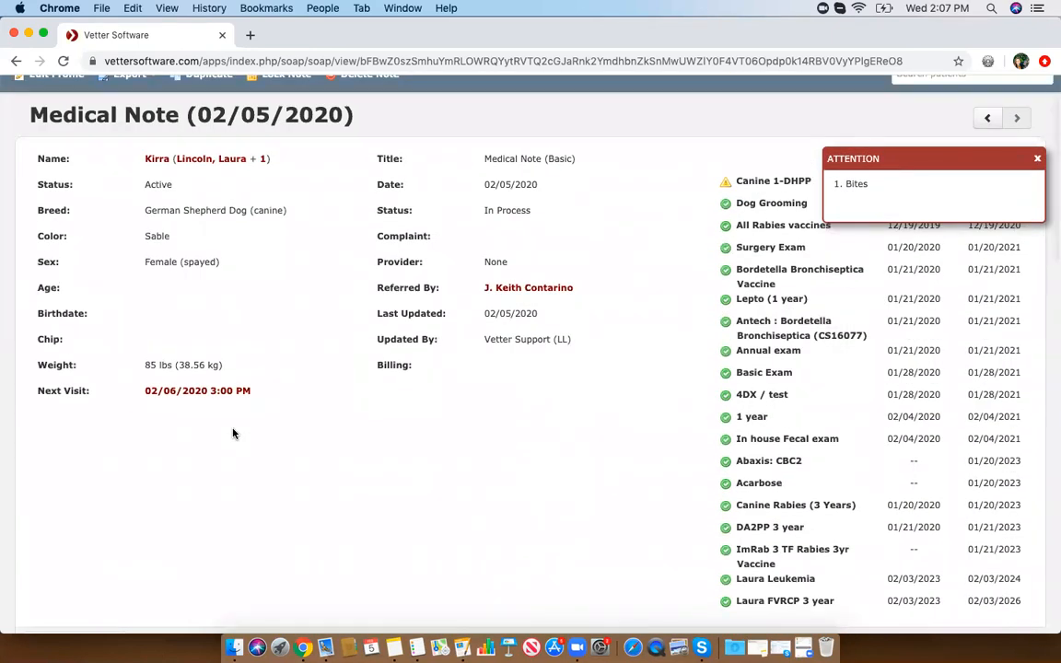
scroll(233, 434, up, 2)
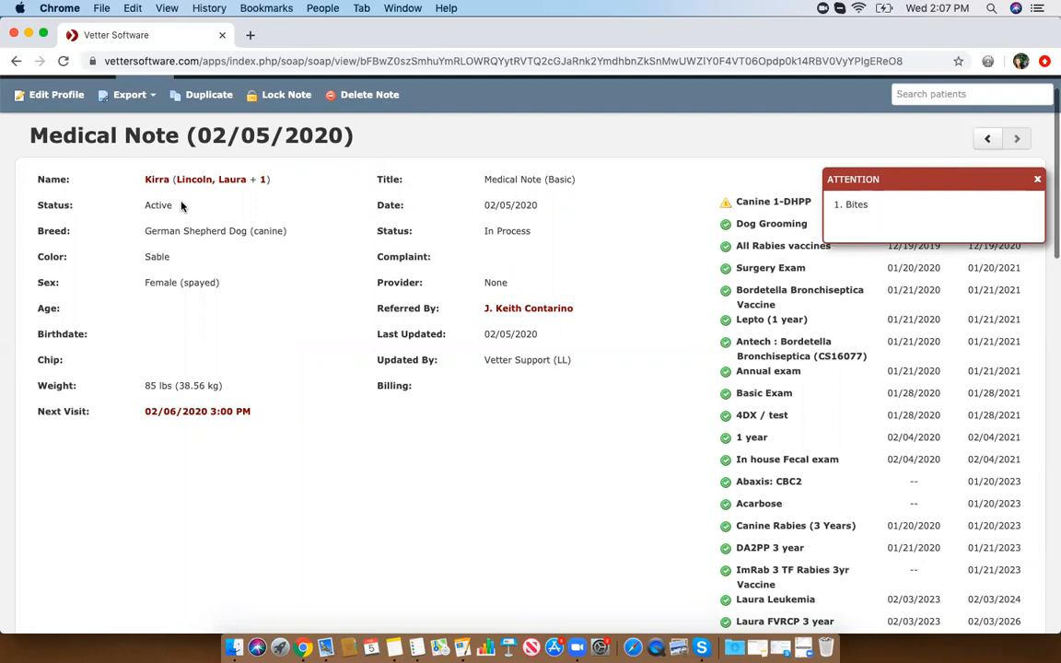
click(202, 180)
right_click(161, 184)
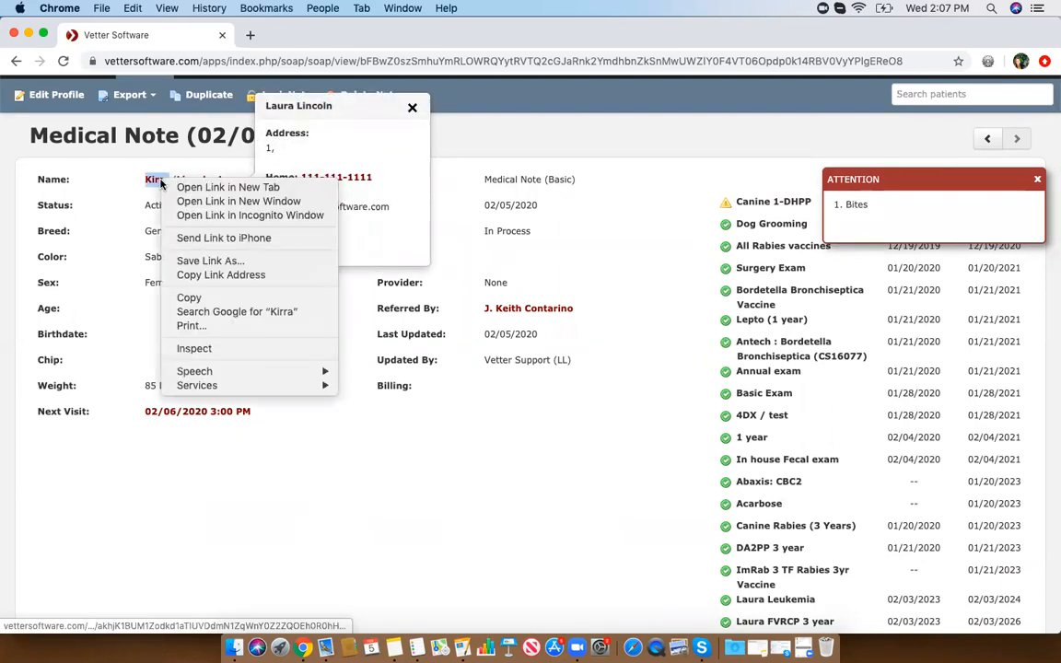
click(181, 186)
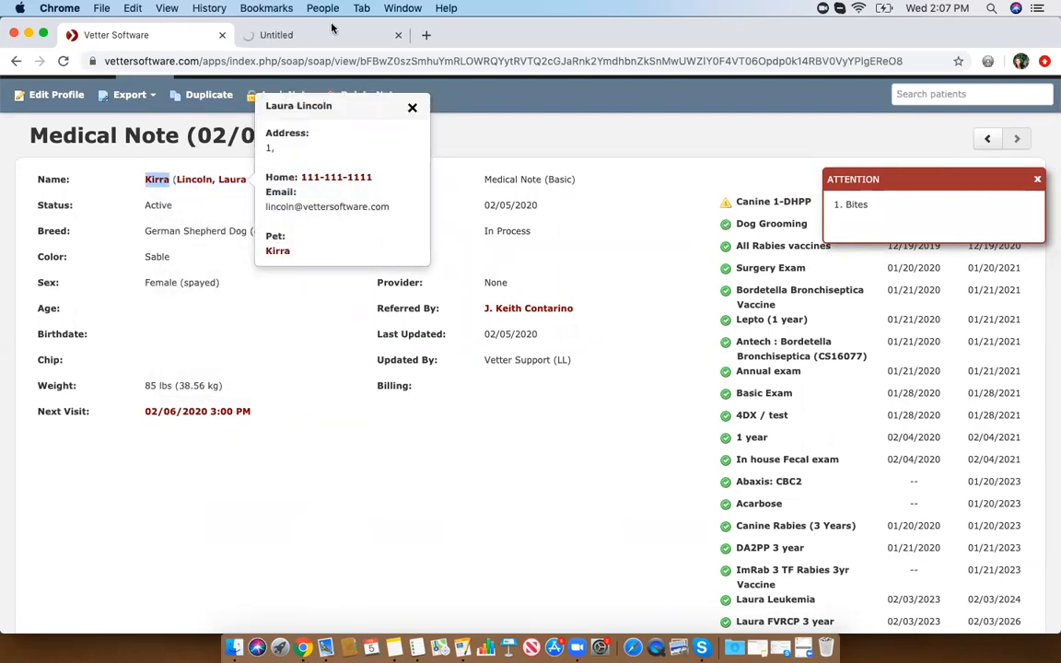
click(285, 37)
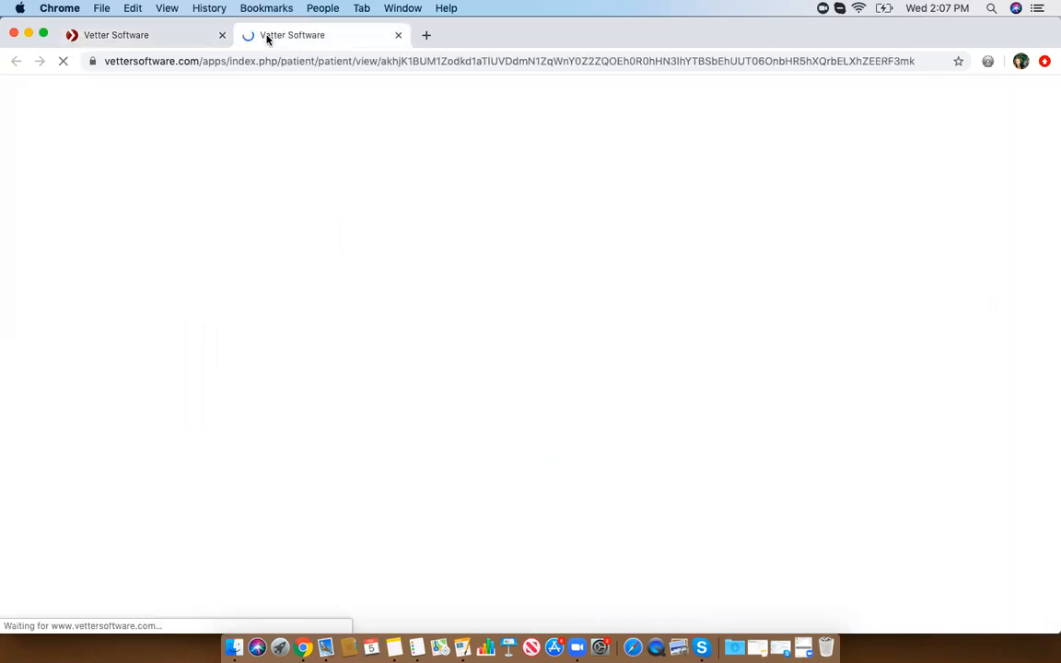
scroll(237, 382, down, 5)
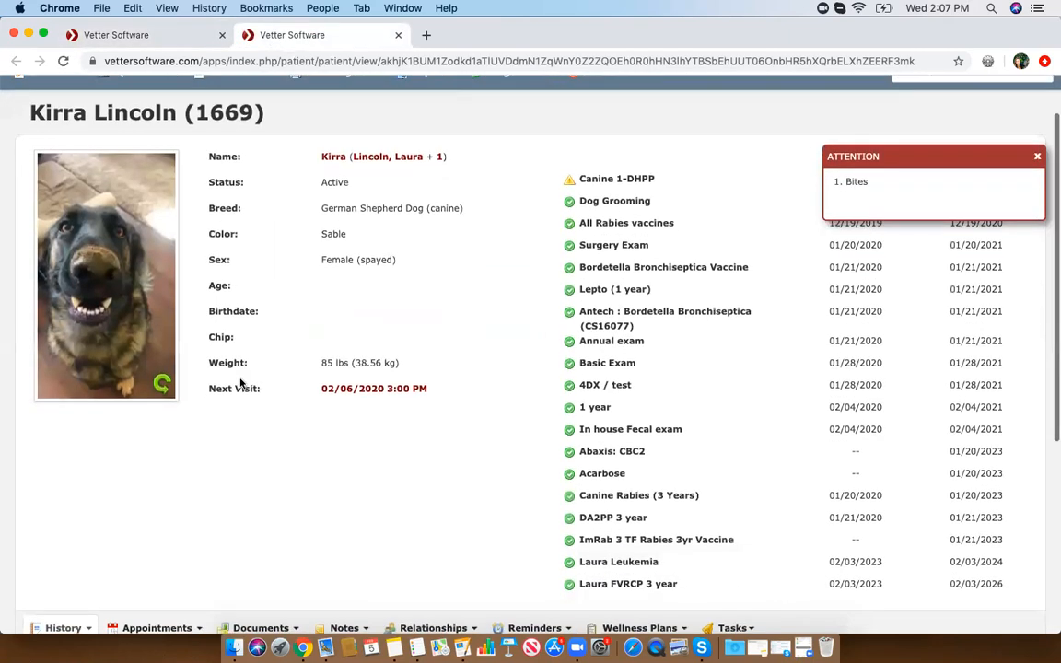
- View all diagnoses recorded in the patient's history
scroll(238, 383, down, 3)
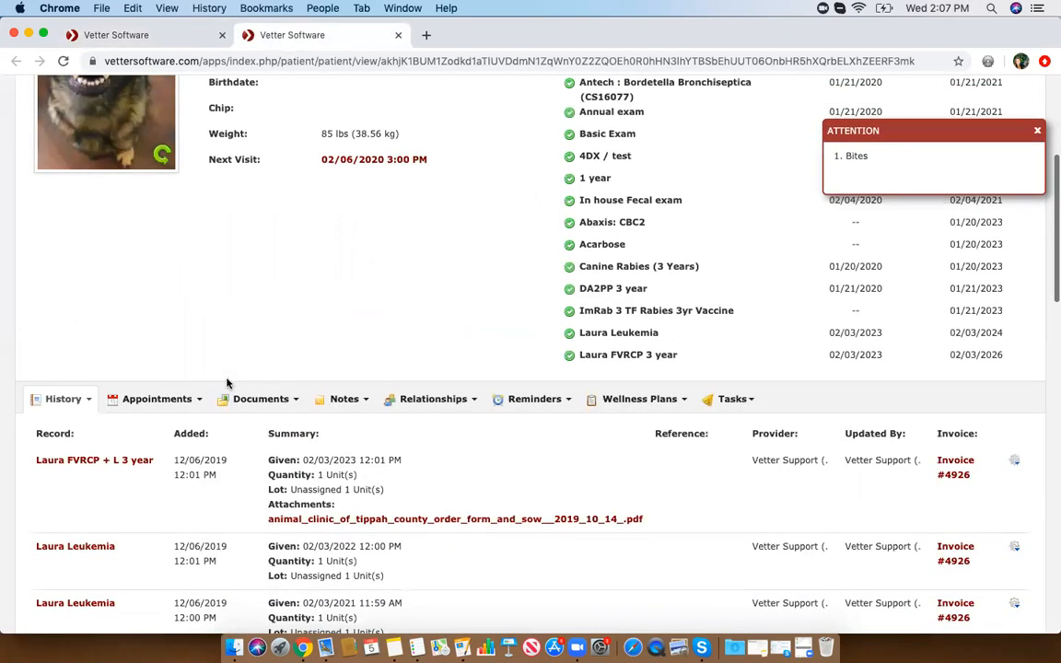
click(60, 404)
scroll(61, 403, down, 2)
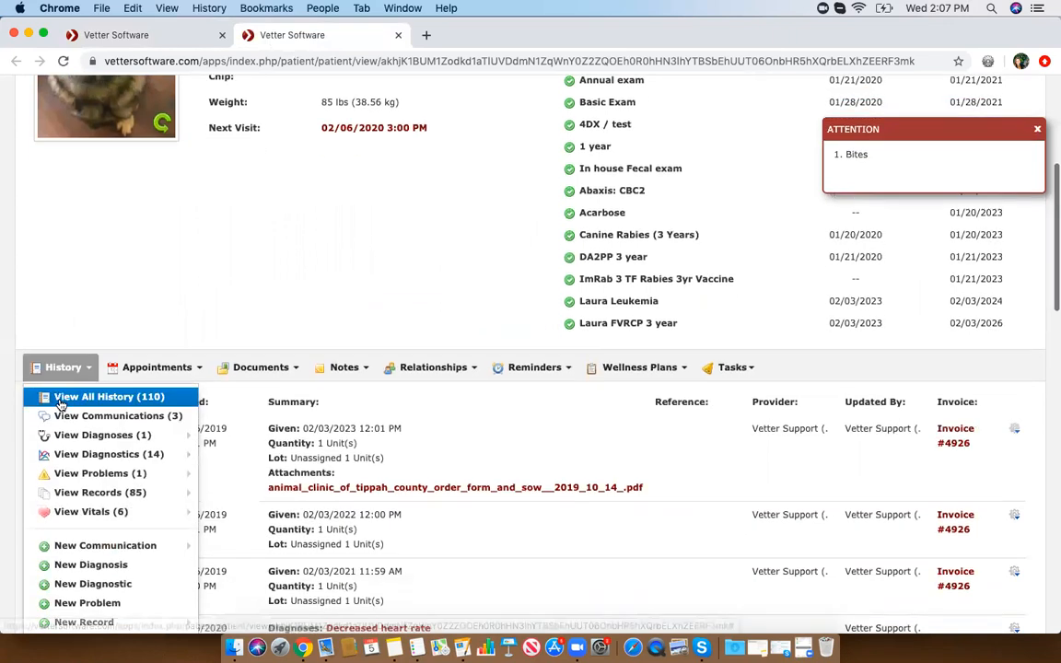
mouse_move(92, 407)
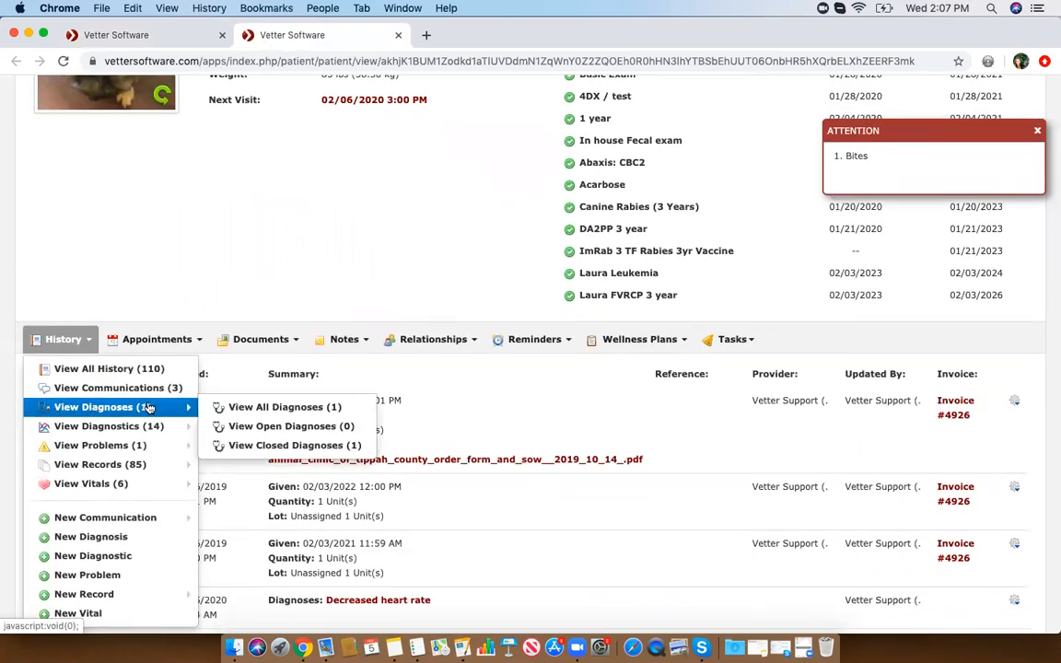
click(264, 407)
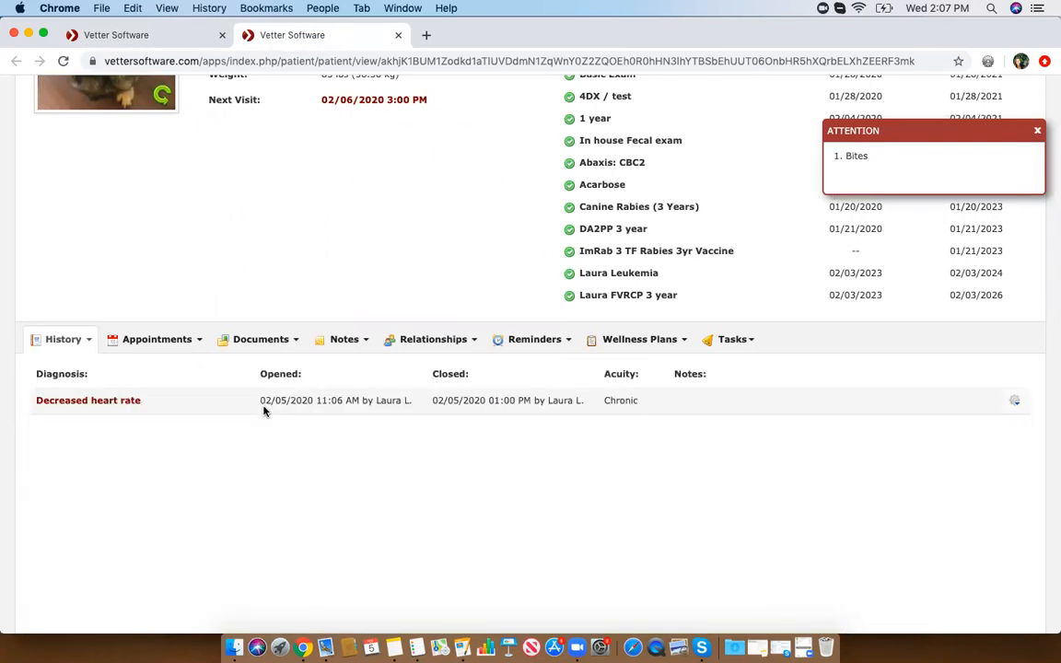
scroll(264, 410, down, 2)
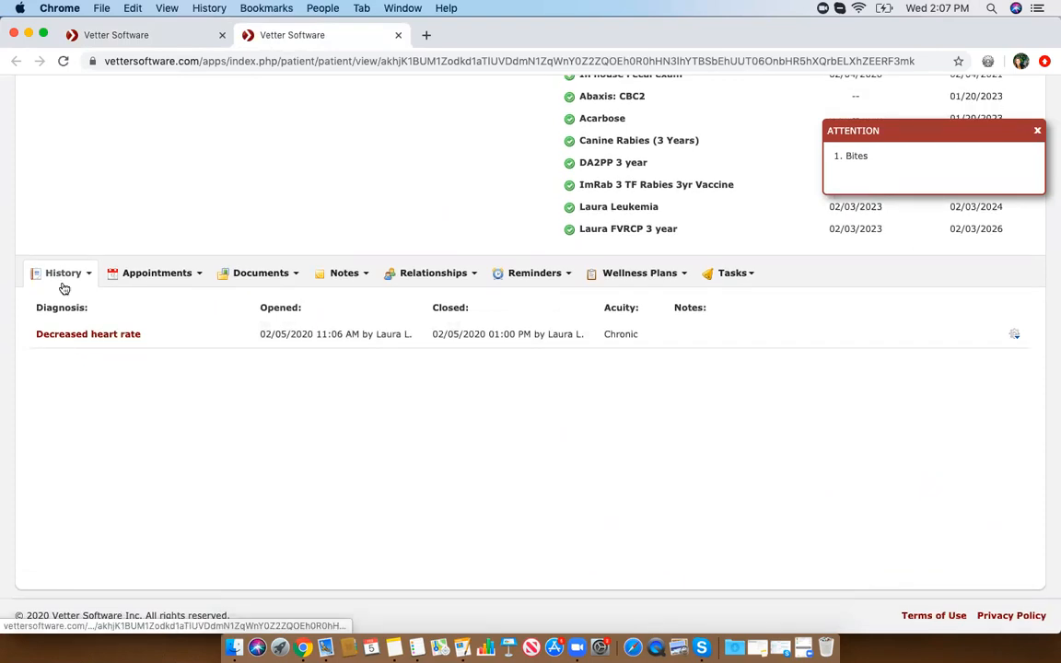
- Open the Settings page in a new browser tab from the patient's profile and switch to that tab
scroll(64, 288, up, 5)
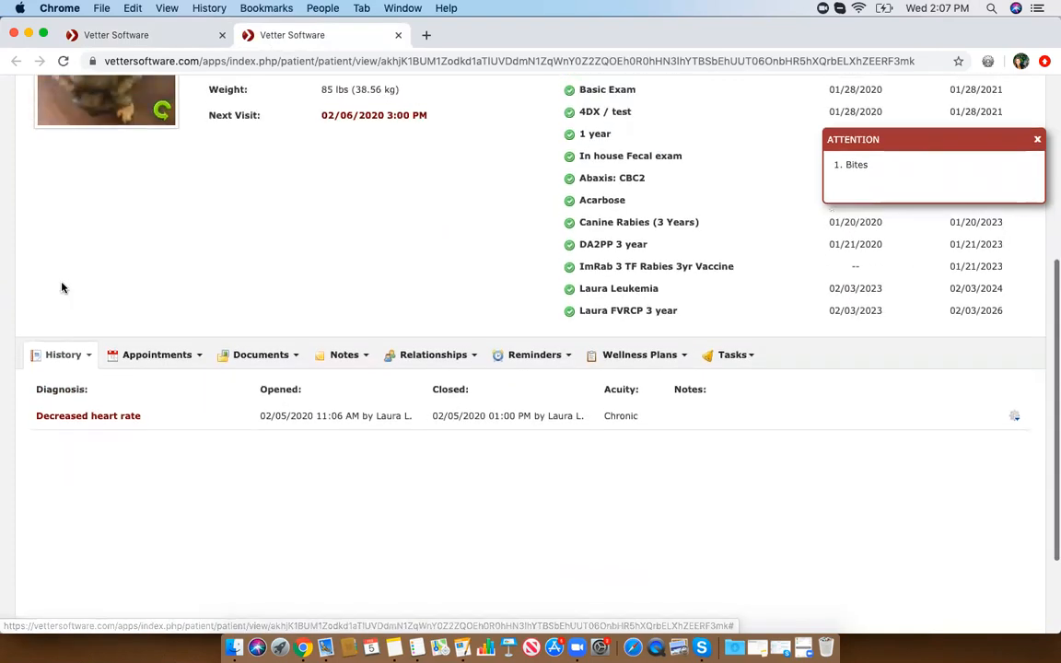
scroll(61, 287, up, 4)
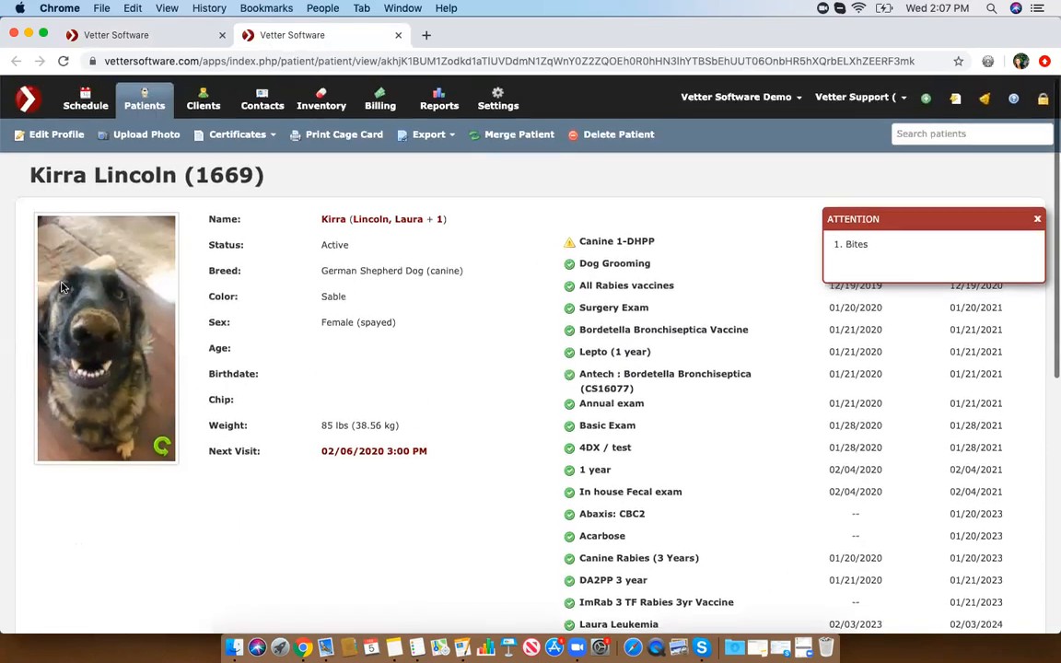
right_click(498, 104)
click(553, 108)
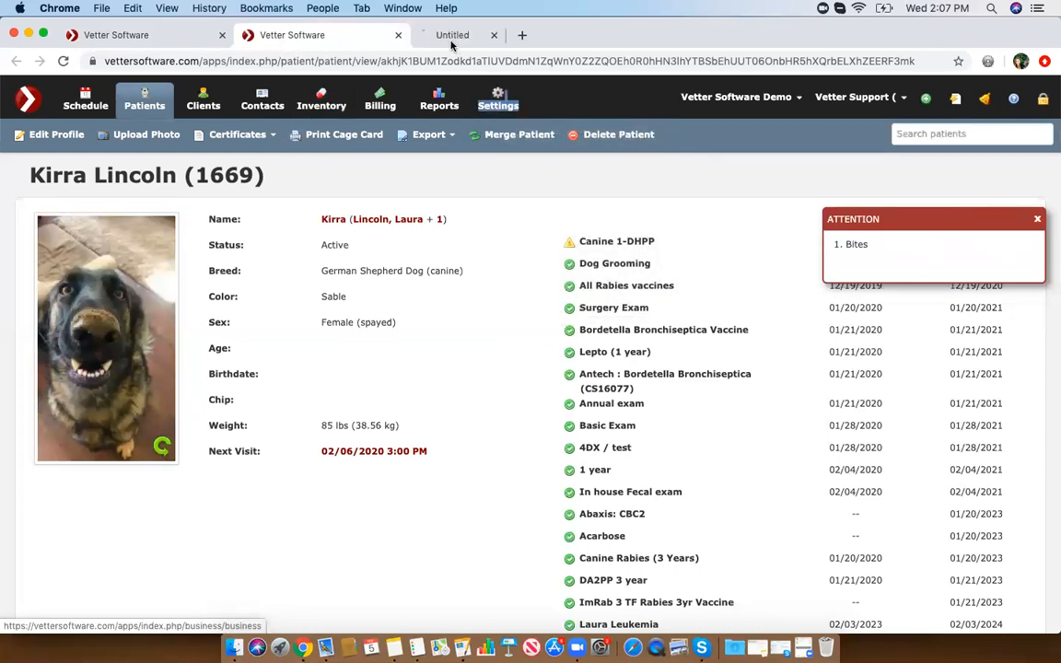
click(453, 42)
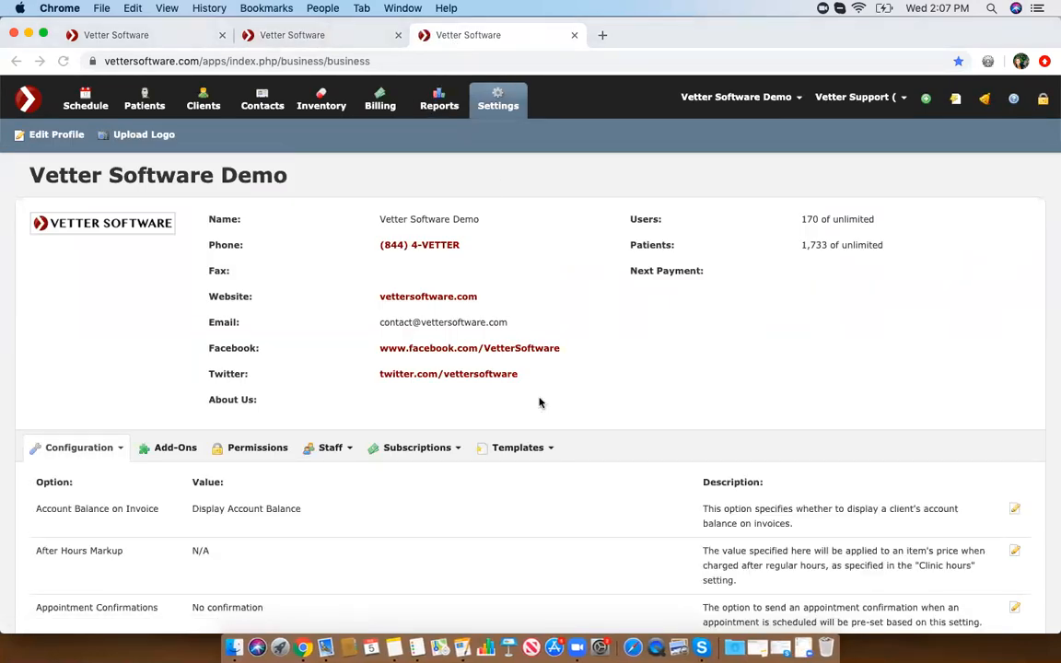
- Create a new template titled TEST with the type Medical Note and save it
click(509, 446)
scroll(502, 437, down, 3)
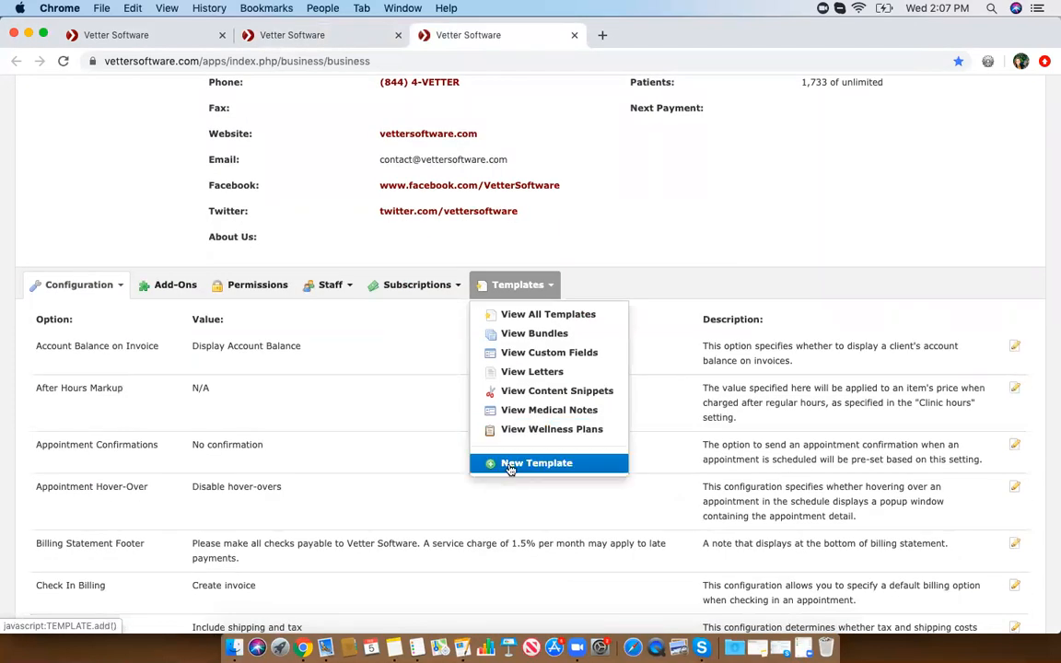
click(509, 464)
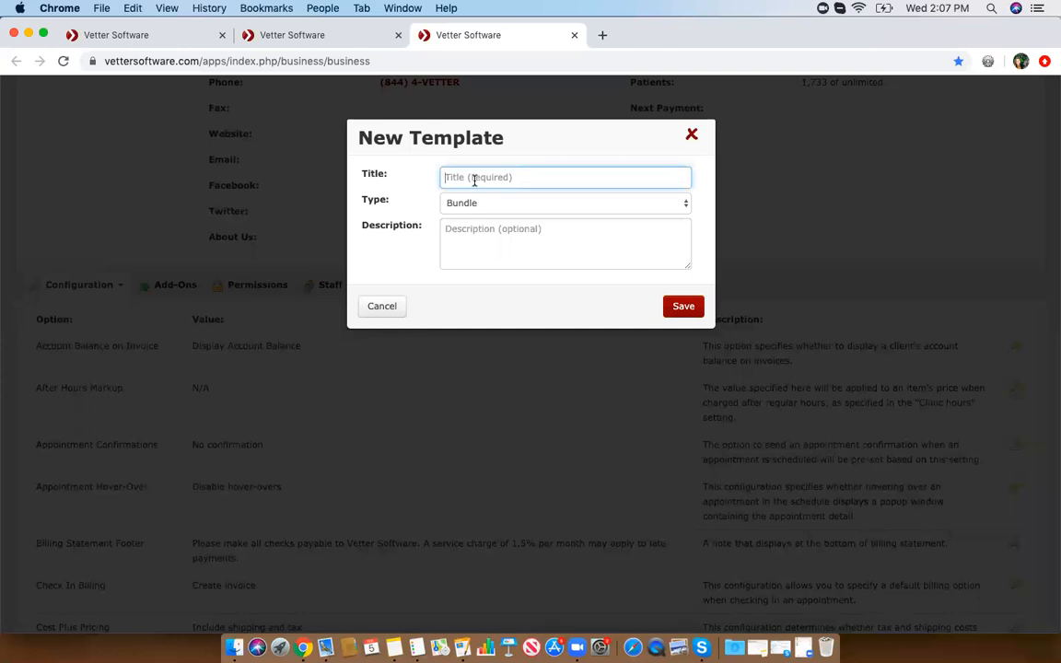
text(TEST)
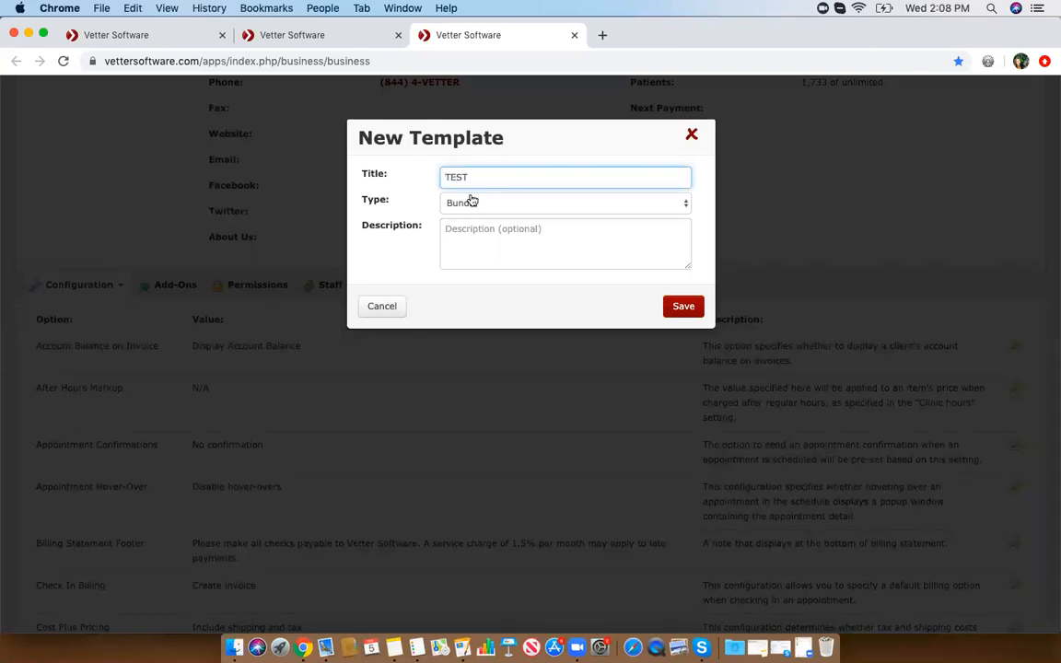
click(472, 201)
click(474, 249)
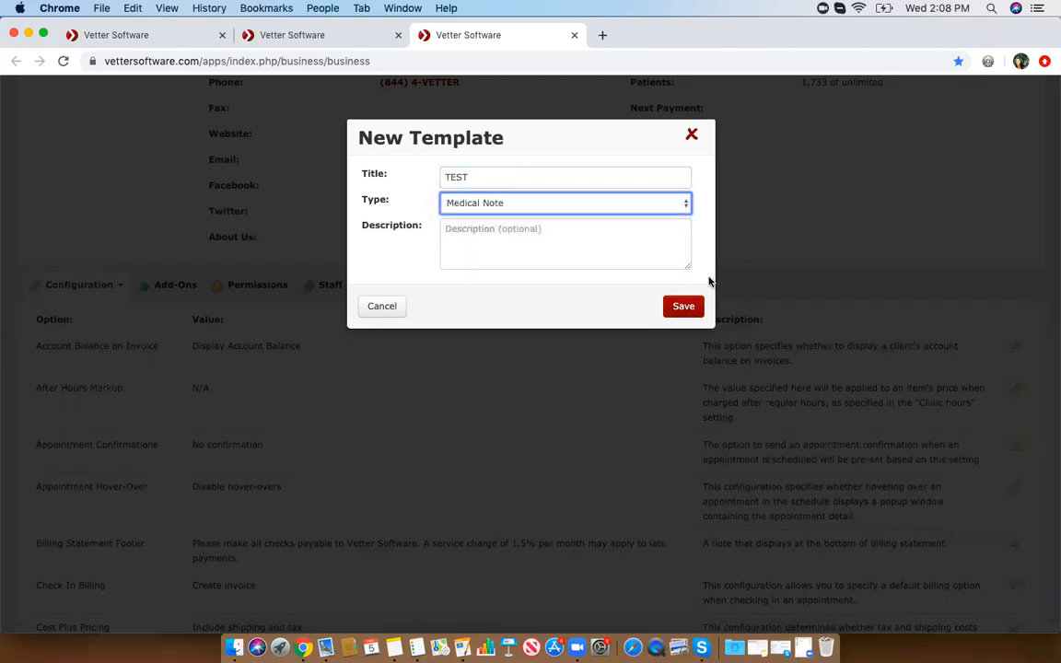
click(692, 310)
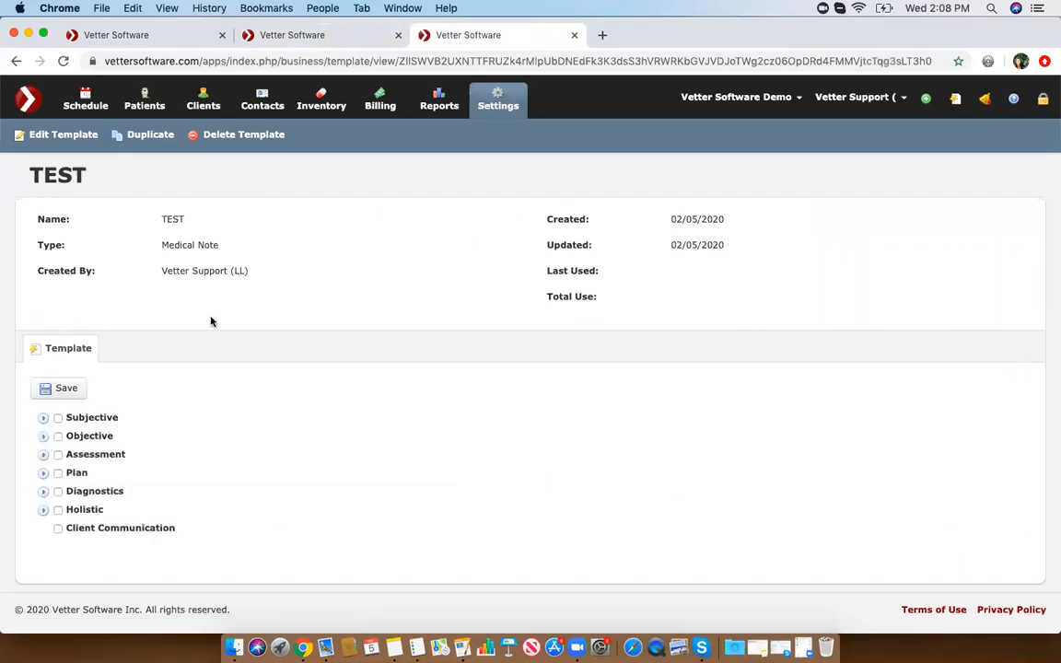
- Expand the Diagnostics section and its Blood Pressure group in the TEST template's section list
click(42, 493)
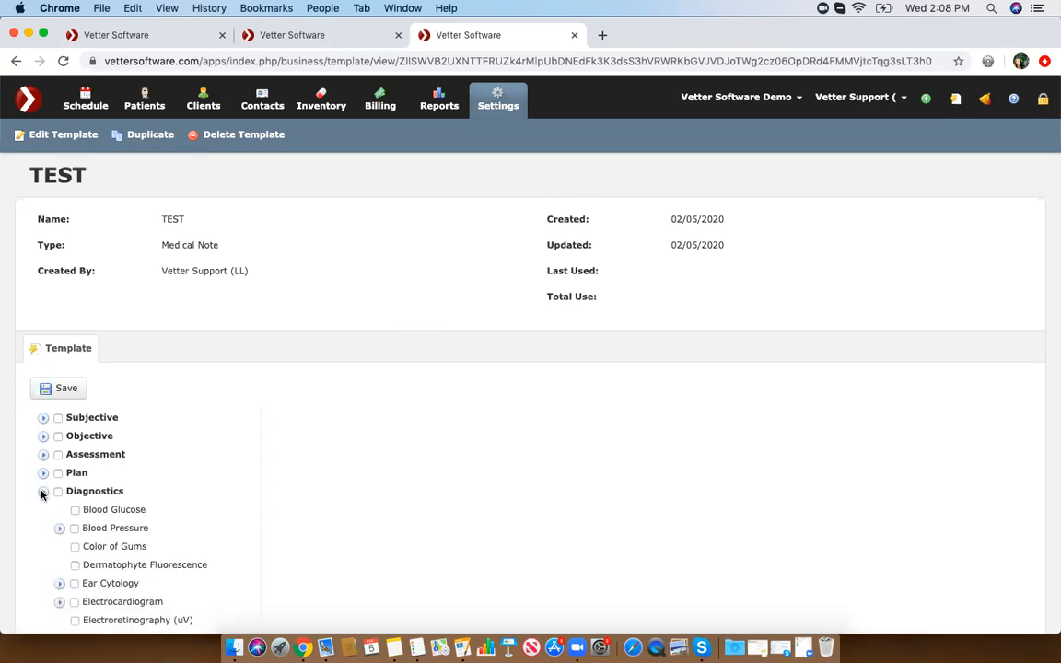
scroll(42, 492, down, 3)
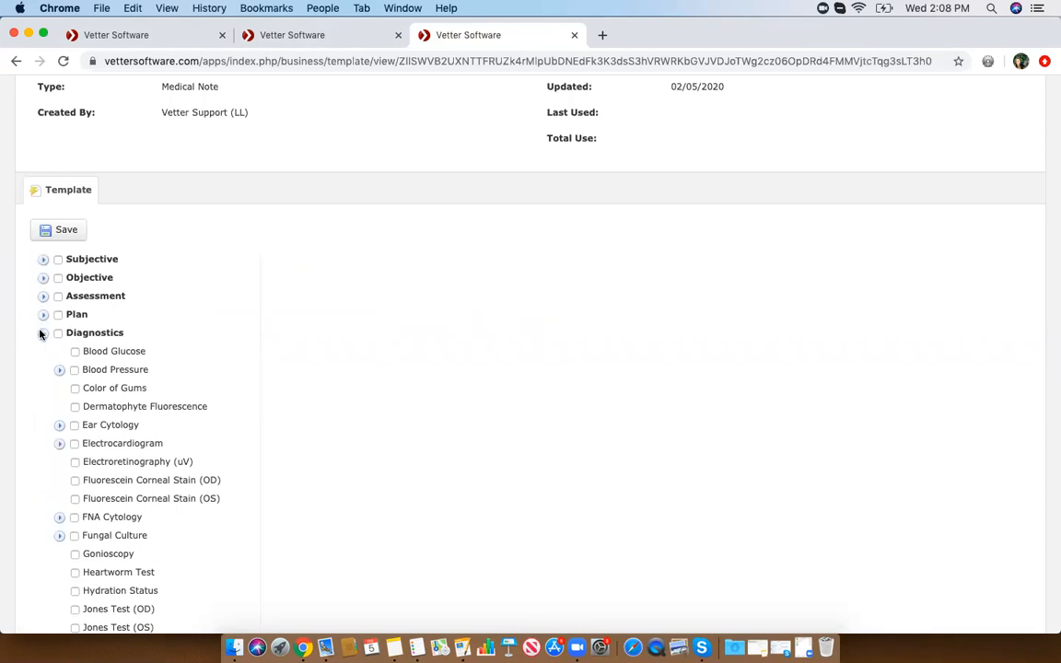
scroll(59, 338, down, 2)
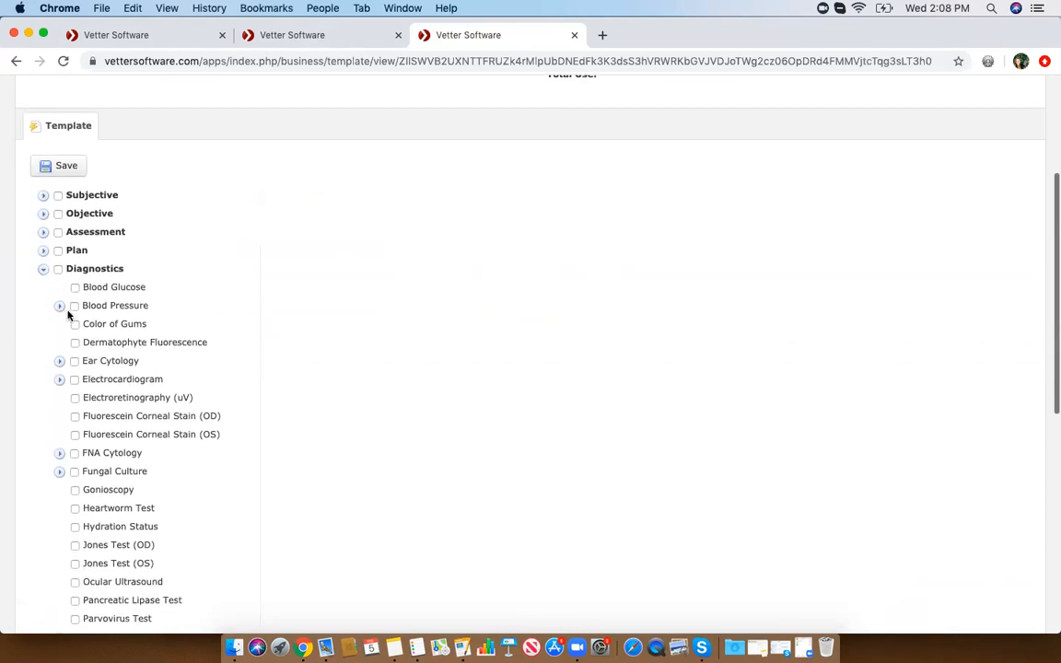
click(59, 305)
- Include the entire Diagnostics section in the template and check the fields of its Blood Pressure group
click(58, 268)
scroll(159, 391, down, 1)
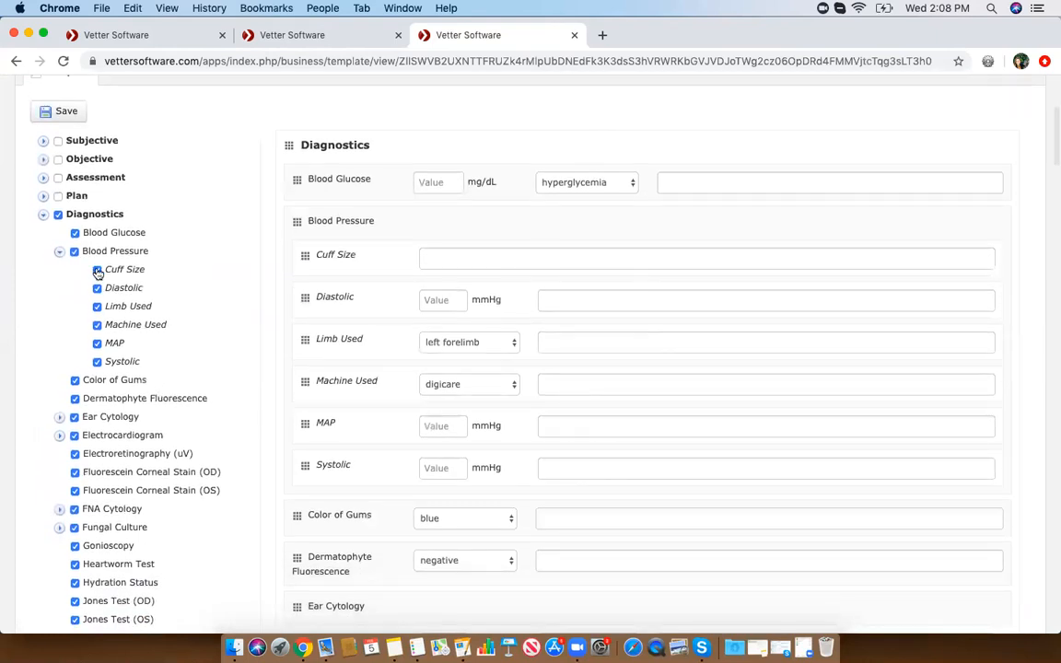
click(59, 253)
click(59, 251)
- Expand the FNA Cytology and Fungal Culture groups to examine which fields they offer
scroll(134, 286, down, 4)
scroll(134, 285, down, 3)
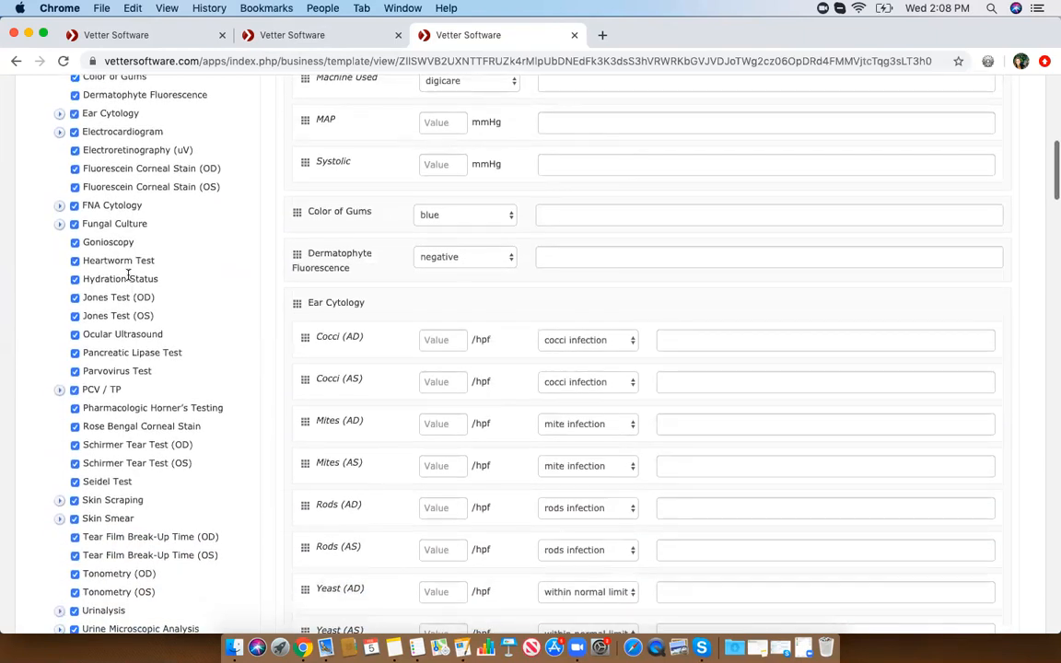
click(59, 206)
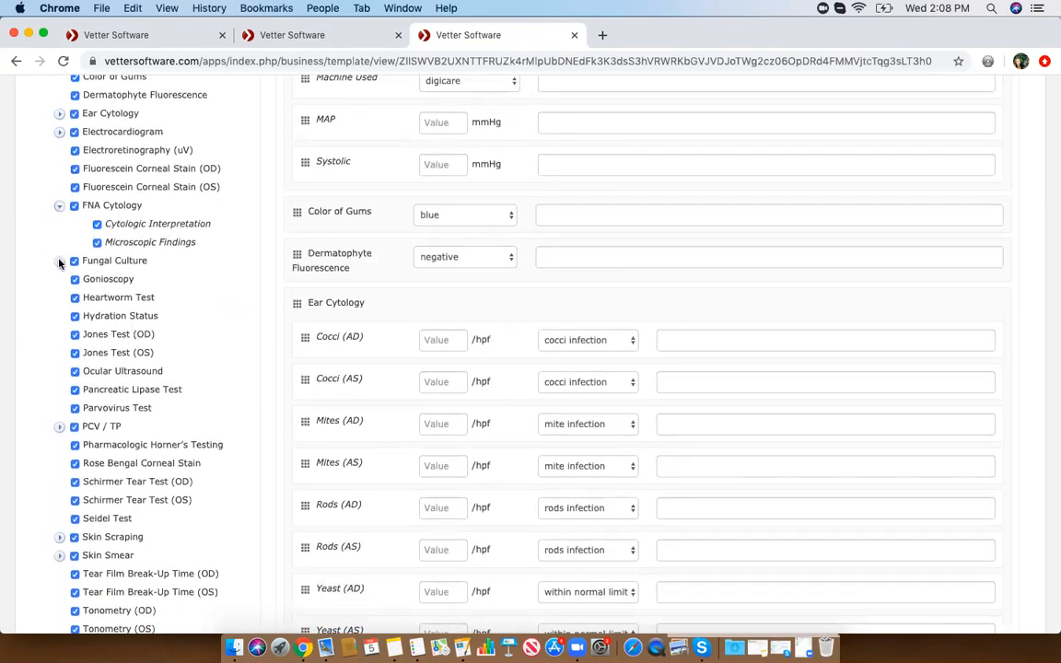
click(59, 260)
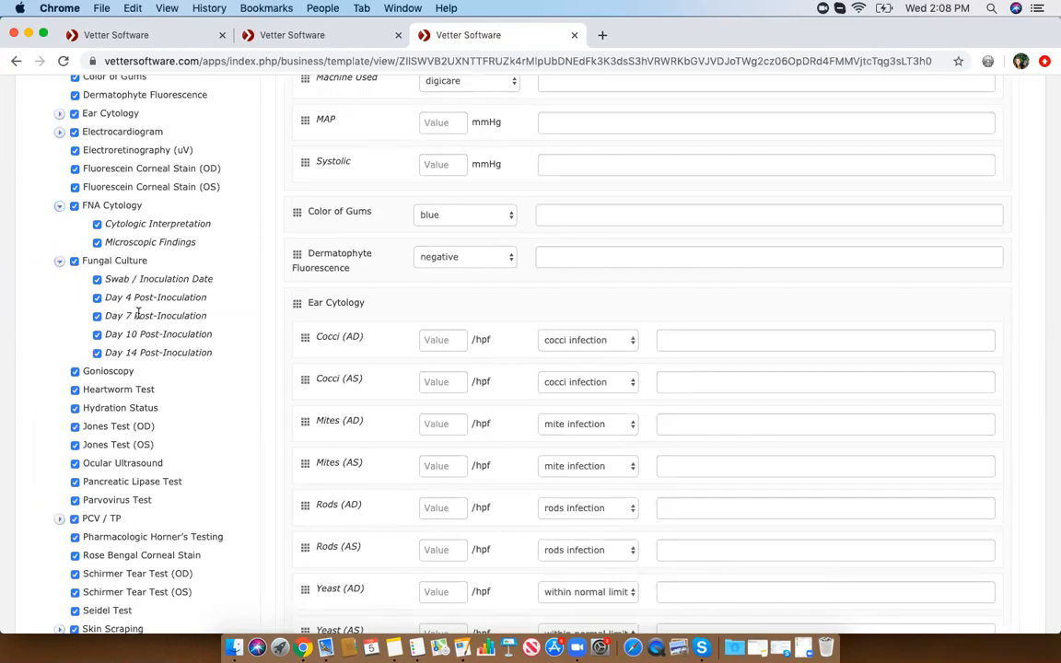
- Enter "Default" as the preset text for Cocci (AD) under Ear Cytology
scroll(135, 309, down, 3)
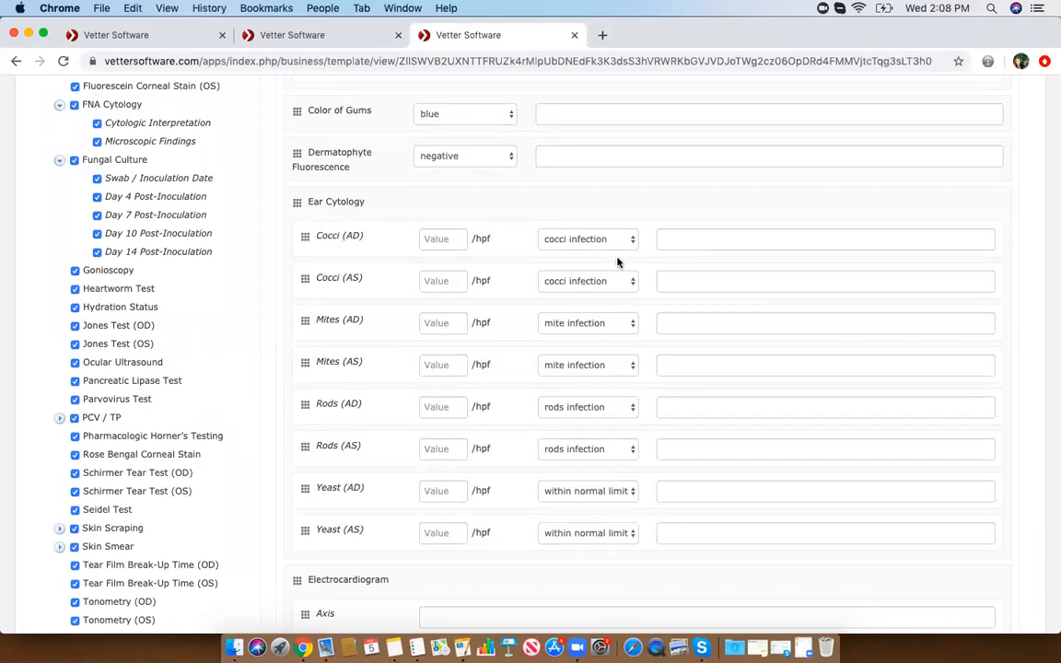
click(683, 241)
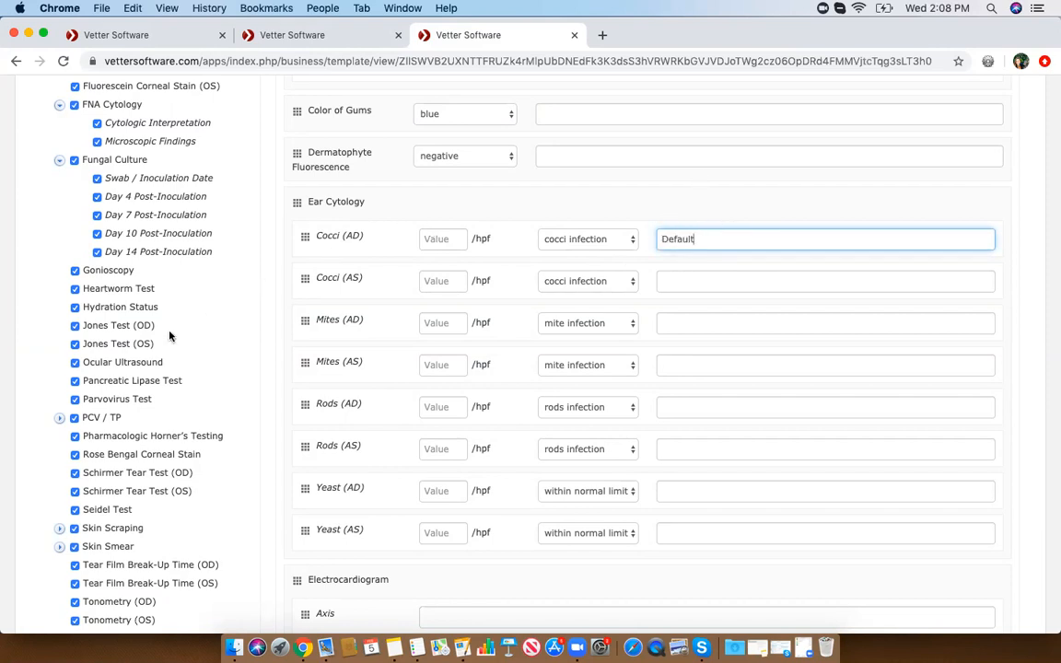
- Expand the Skin Smear, Urinalysis and Vaginal Cytology groups and examine the remaining diagnostic fields in the template
scroll(168, 332, down, 3)
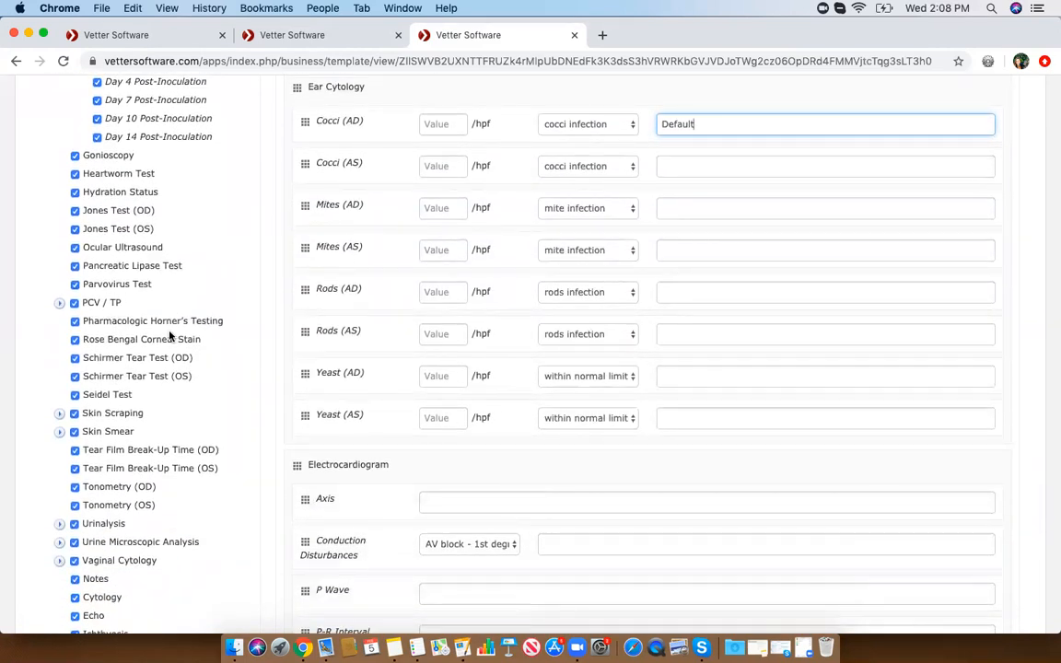
scroll(169, 336, down, 2)
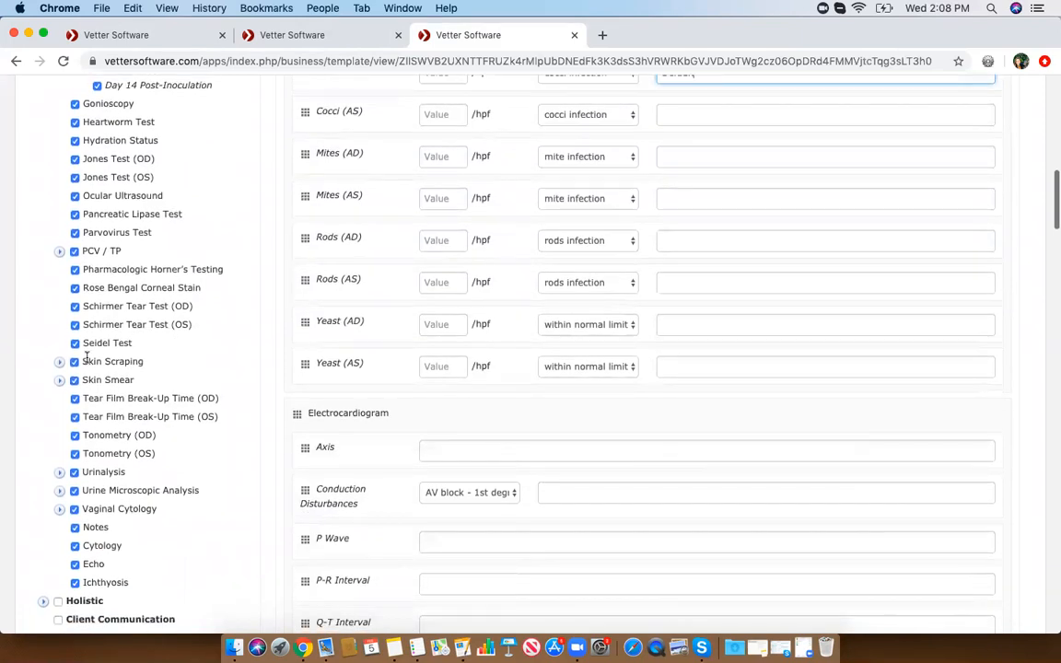
click(57, 383)
scroll(57, 386, down, 2)
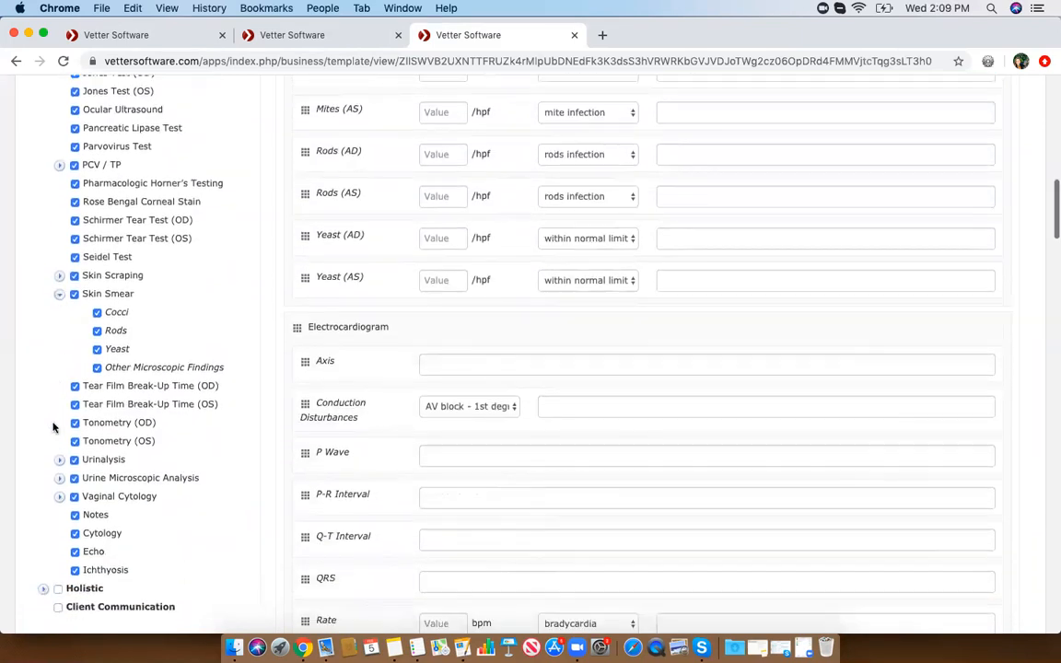
click(60, 462)
scroll(64, 479, down, 5)
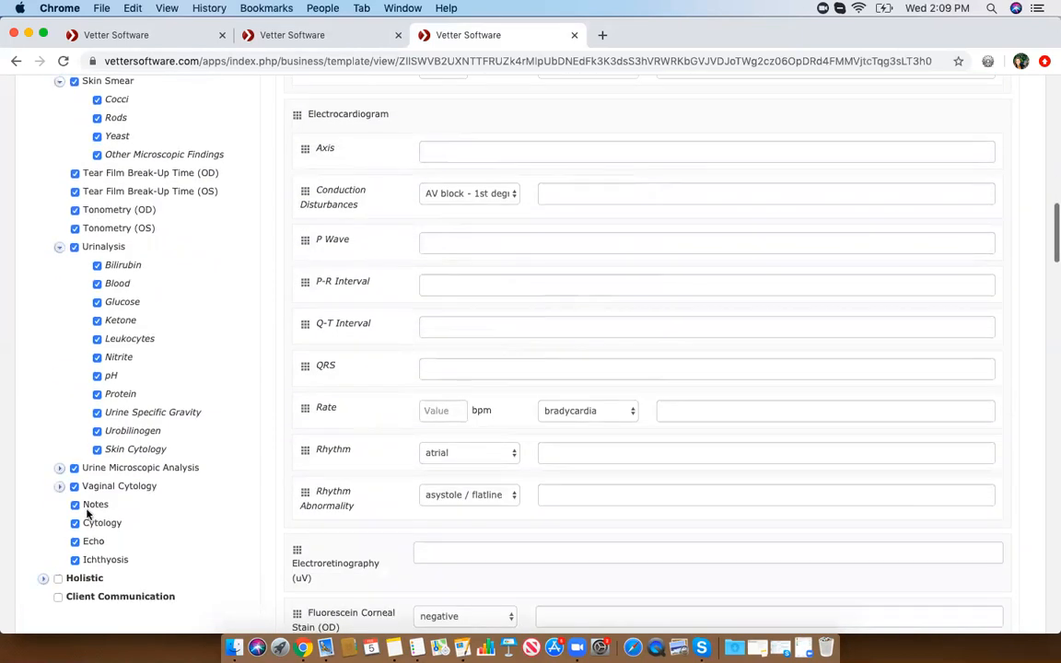
click(59, 485)
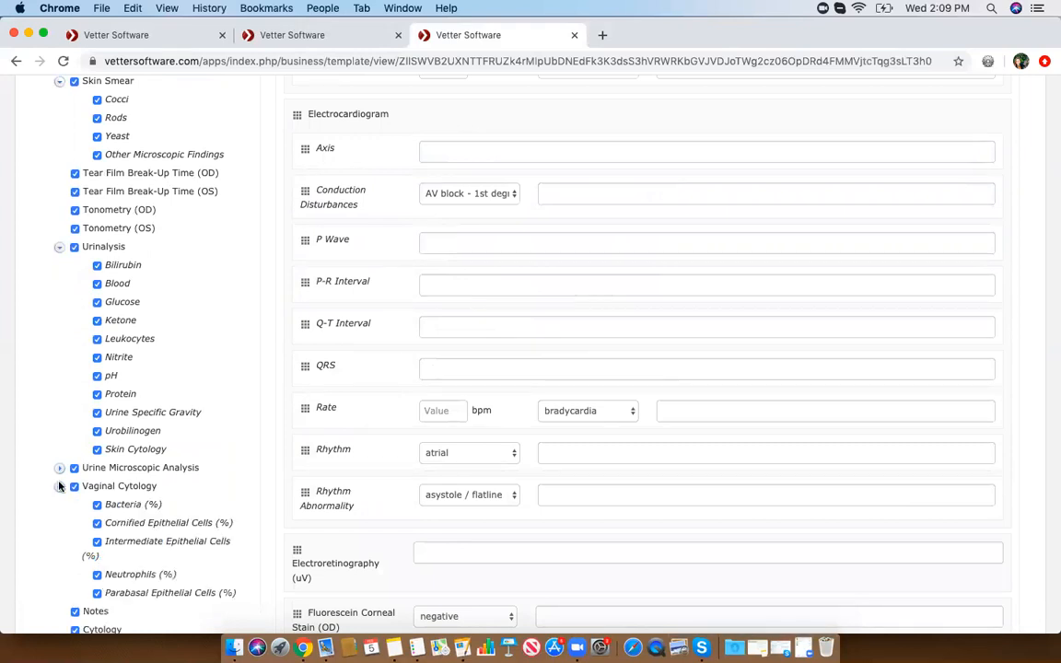
scroll(138, 491, down, 5)
scroll(350, 440, down, 15)
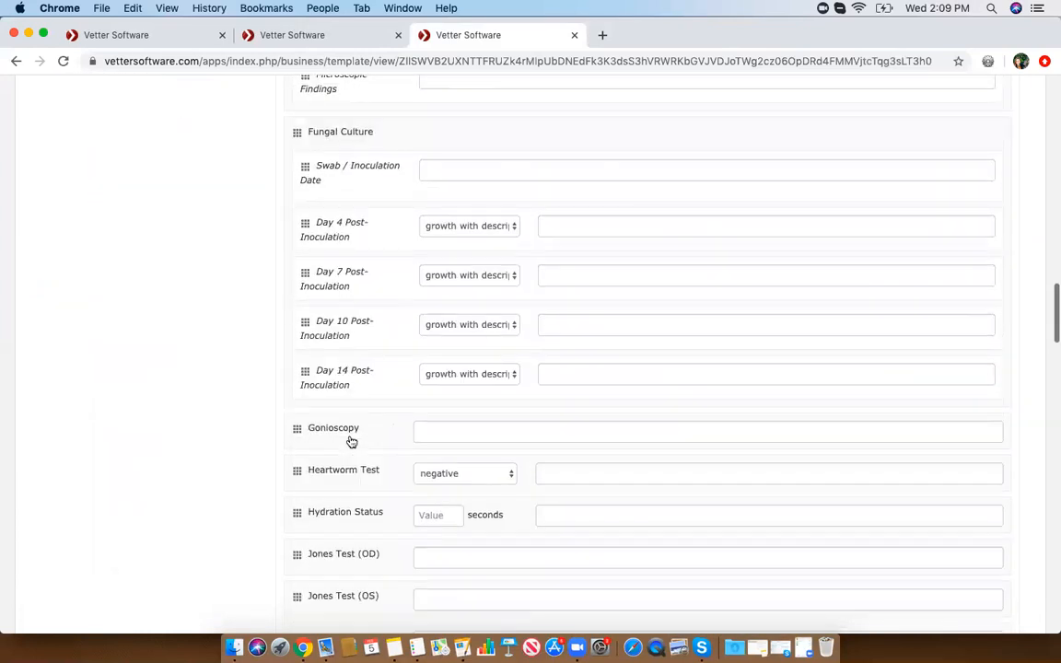
- Remove the entire Diagnostics section from the template by clearing its selection
scroll(350, 440, up, 20)
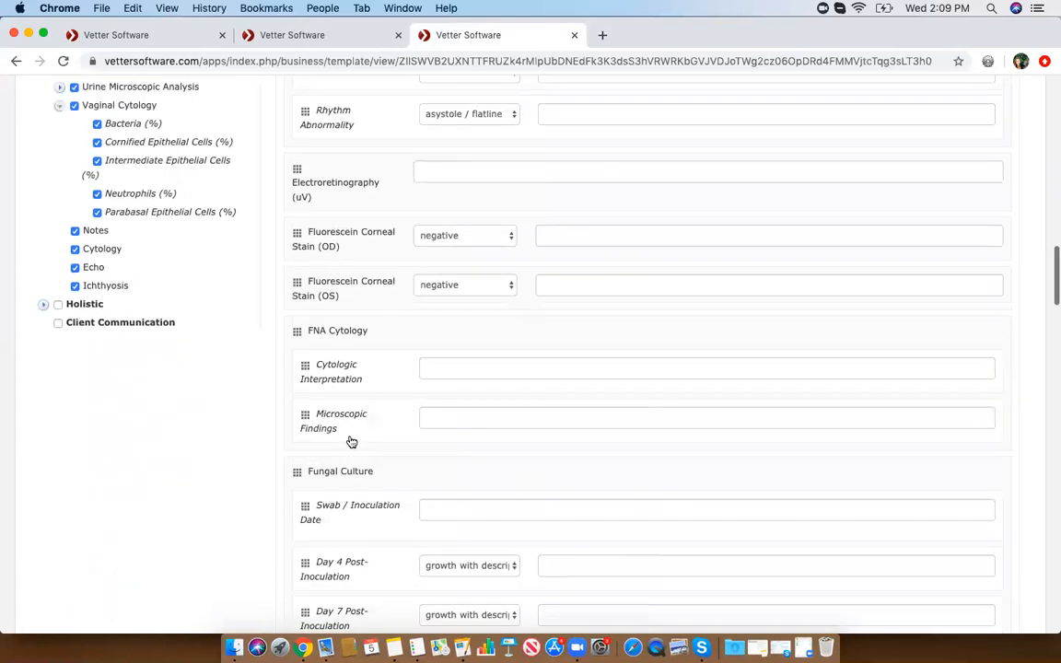
scroll(350, 440, up, 10)
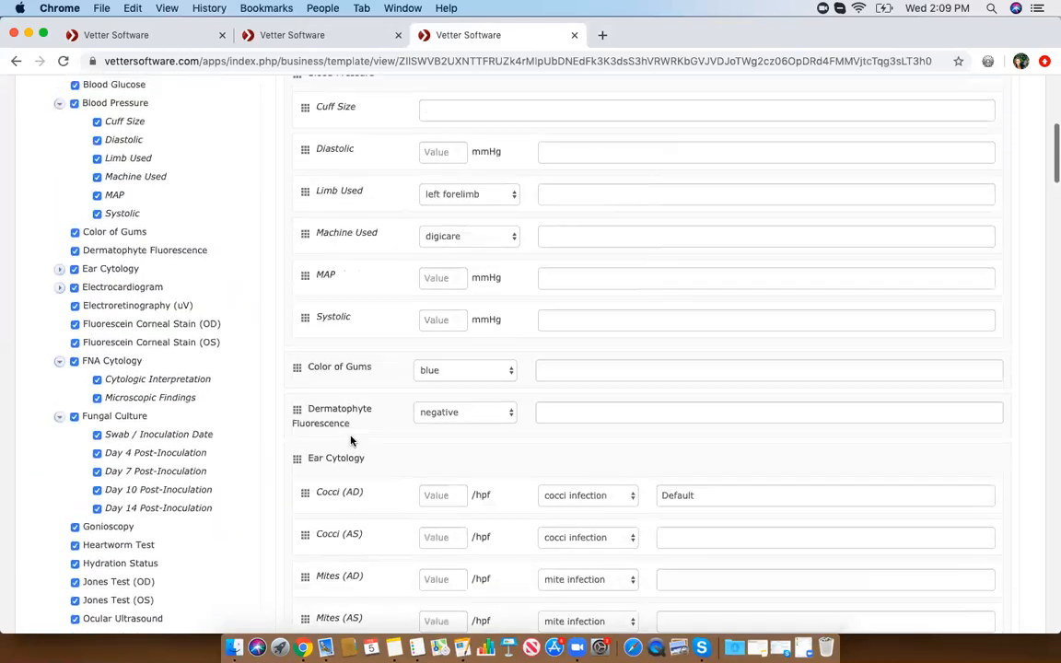
click(58, 152)
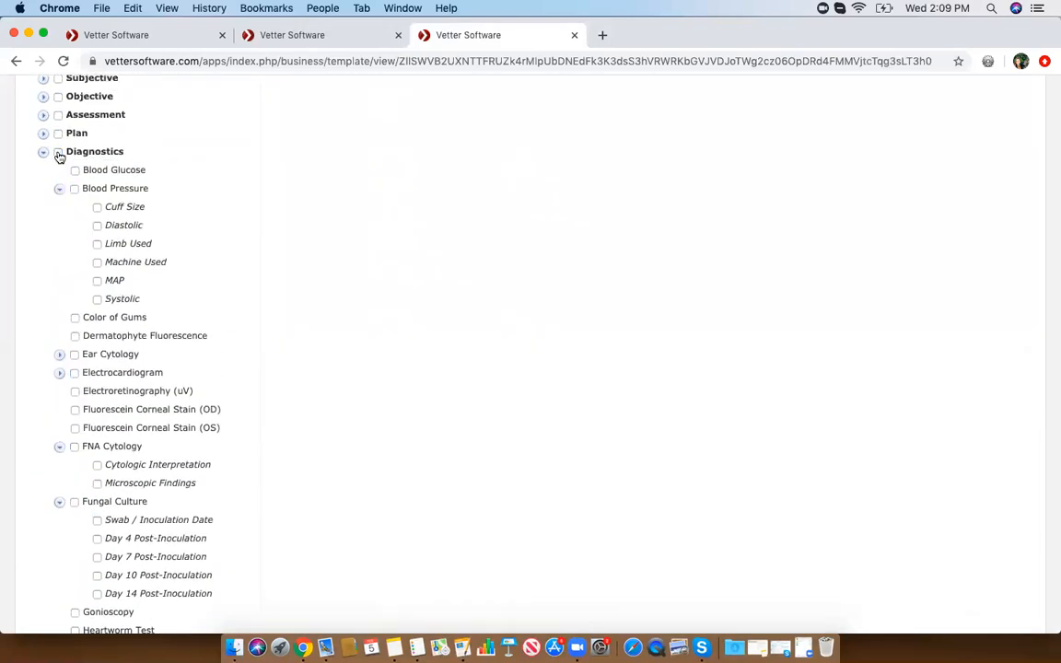
- Include the Blood Pressure group in the template and exclude its Systolic, MAP and Machine Used fields
click(74, 189)
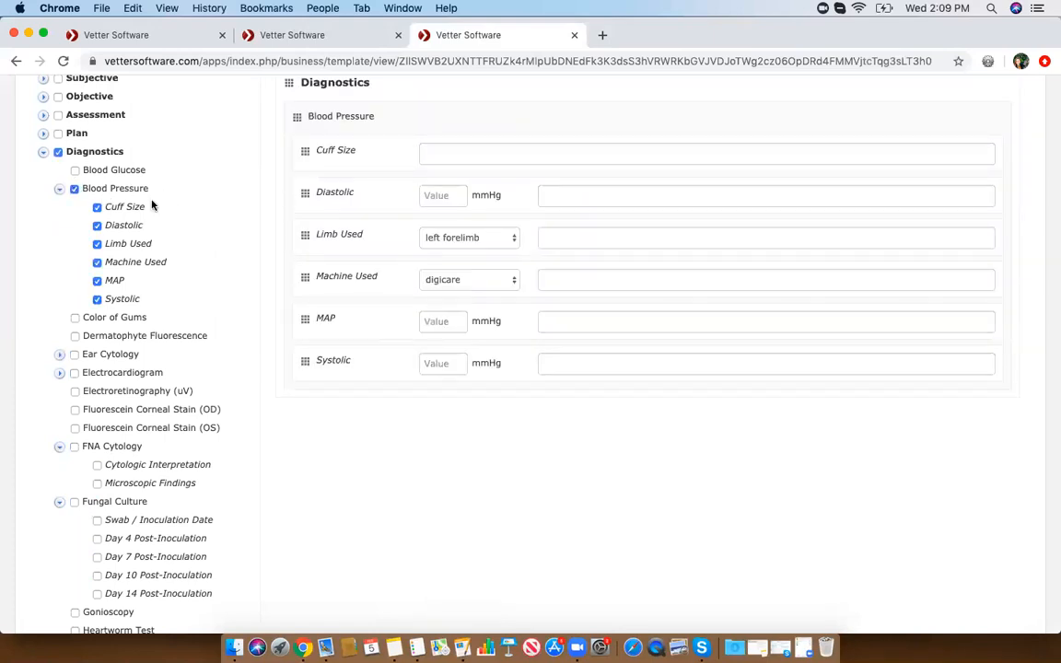
click(97, 299)
click(98, 281)
click(97, 263)
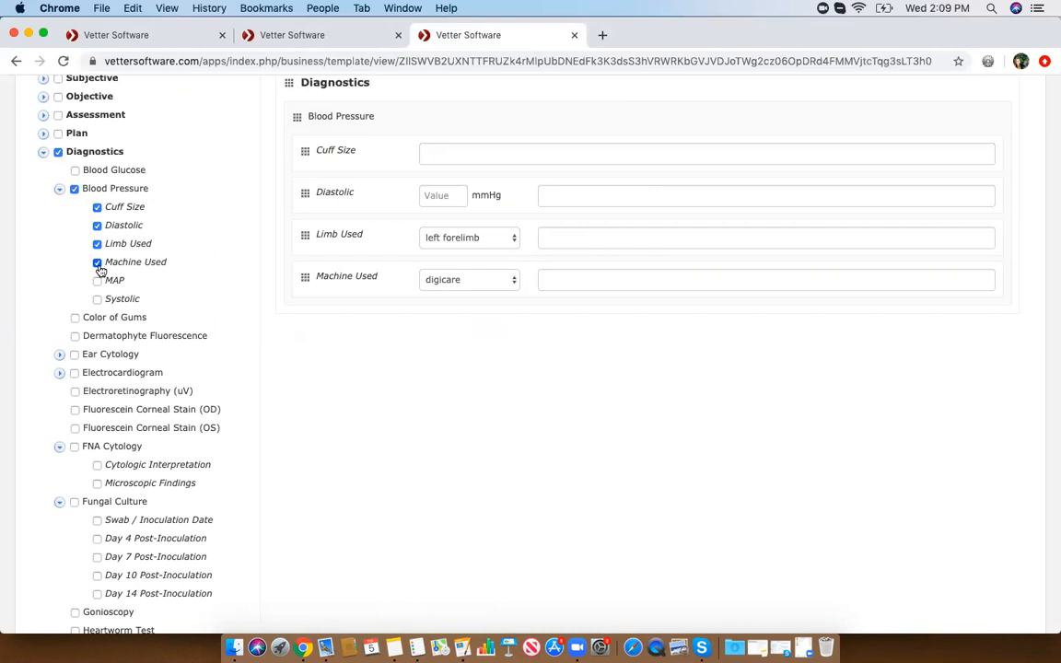
- Expand the Ear Cytology group under Diagnostics and include all of its fields in the template
click(59, 355)
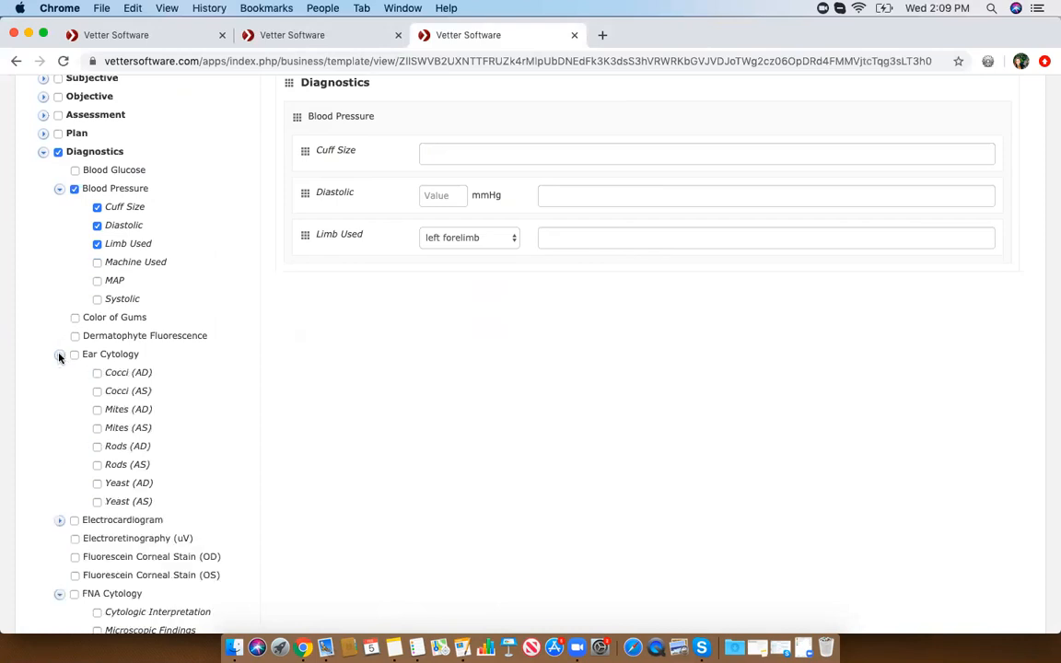
click(75, 354)
scroll(409, 339, down, 5)
scroll(412, 339, up, 2)
scroll(412, 338, up, 5)
scroll(412, 338, down, 2)
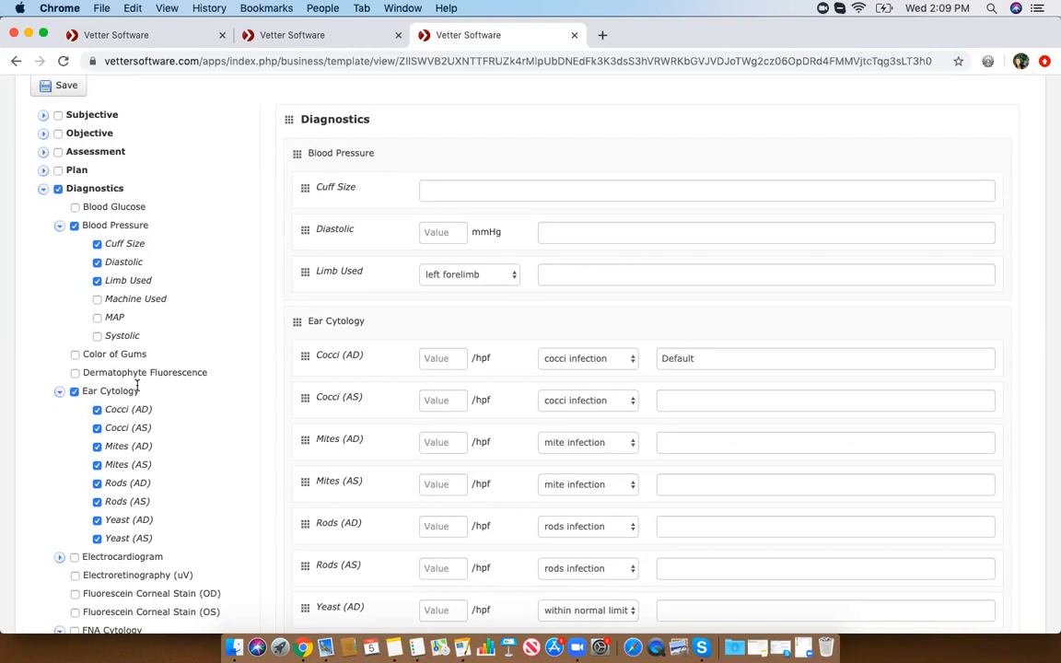
scroll(136, 386, up, 3)
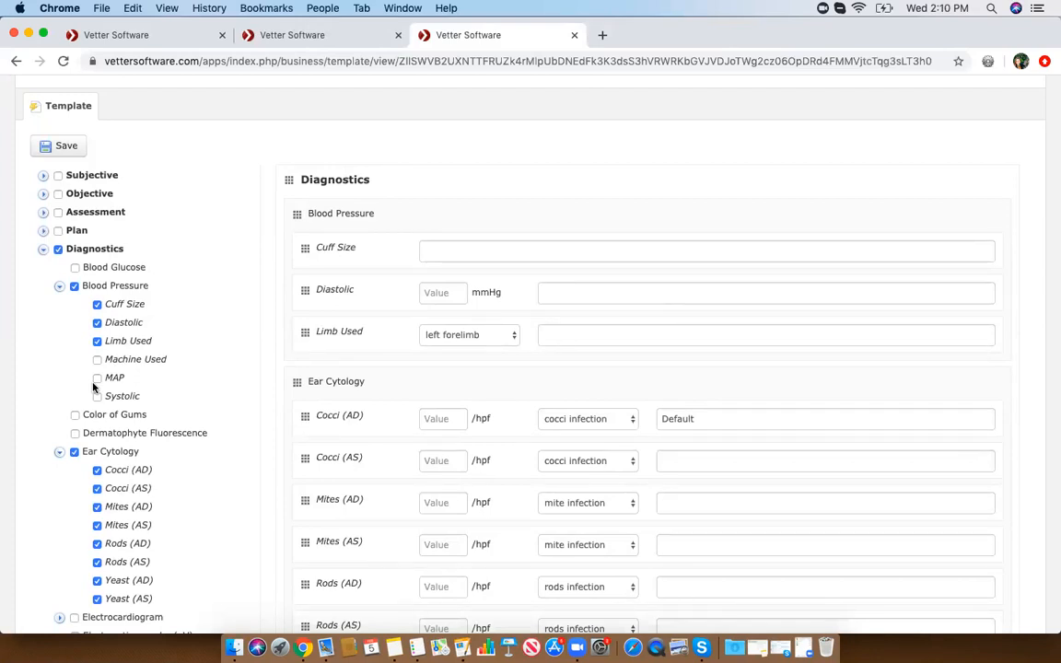
scroll(93, 387, up, 5)
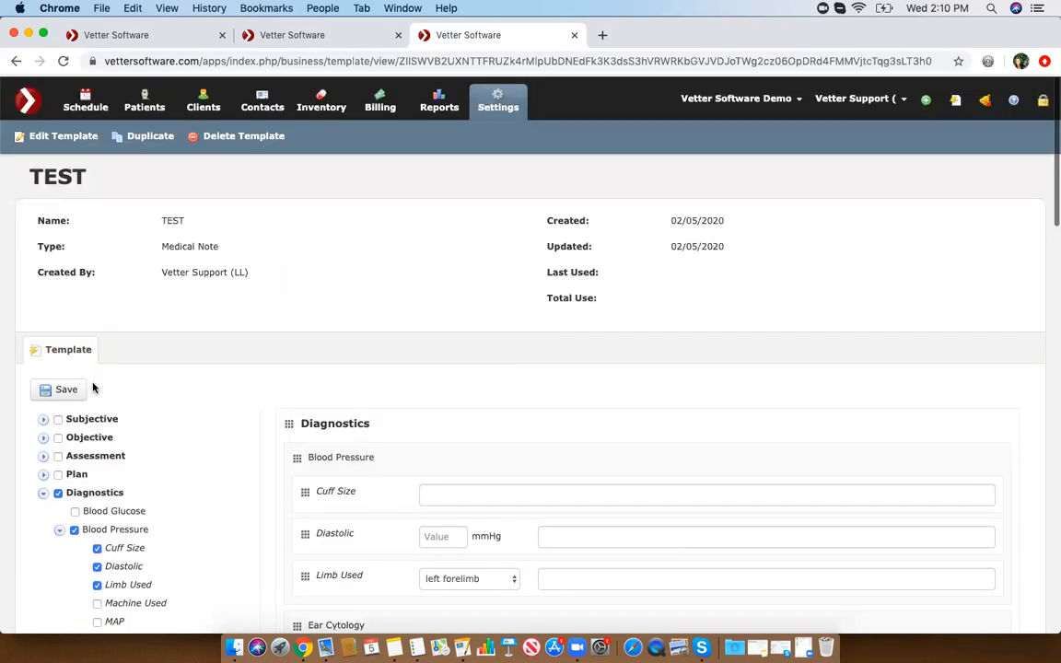
- Open the practice settings in a separate browser tab
right_click(498, 90)
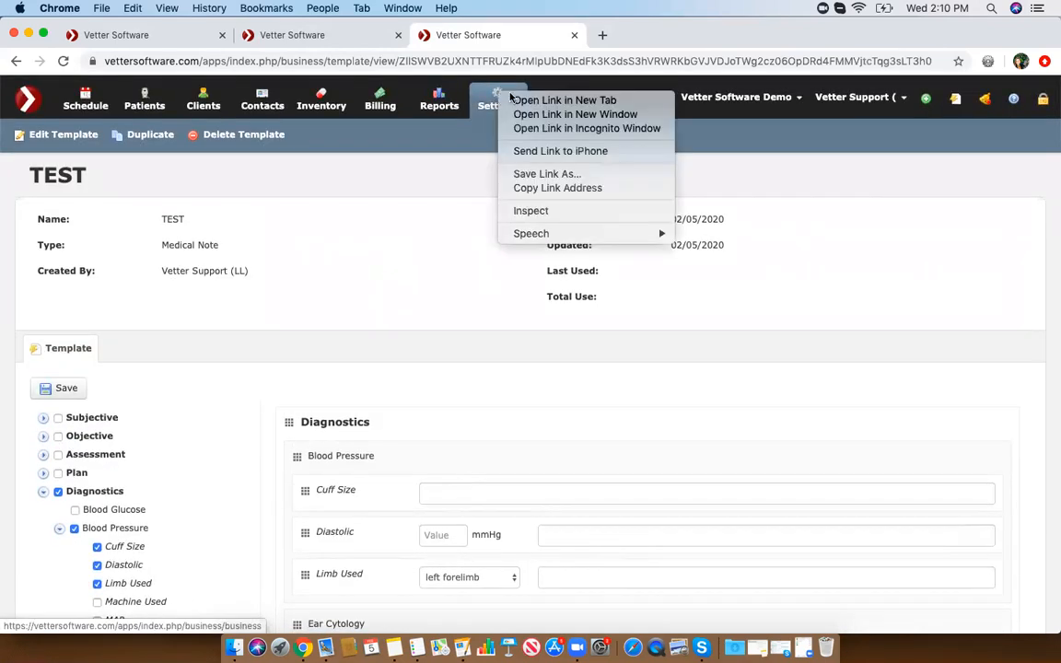
click(551, 99)
click(603, 34)
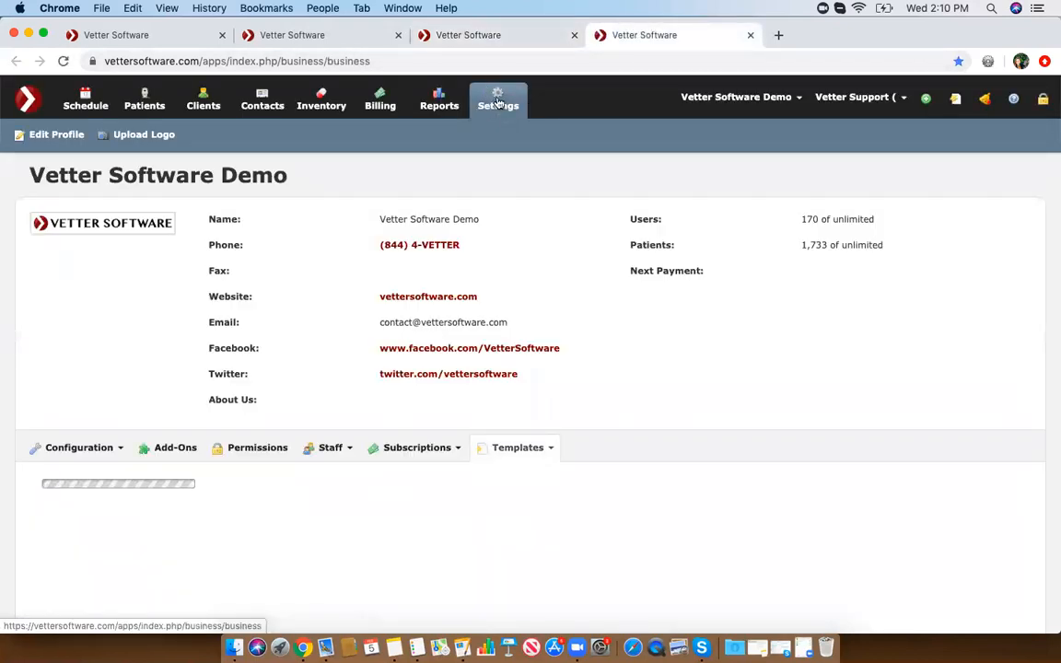
- Start a new template and set its type to Custom Field
click(505, 450)
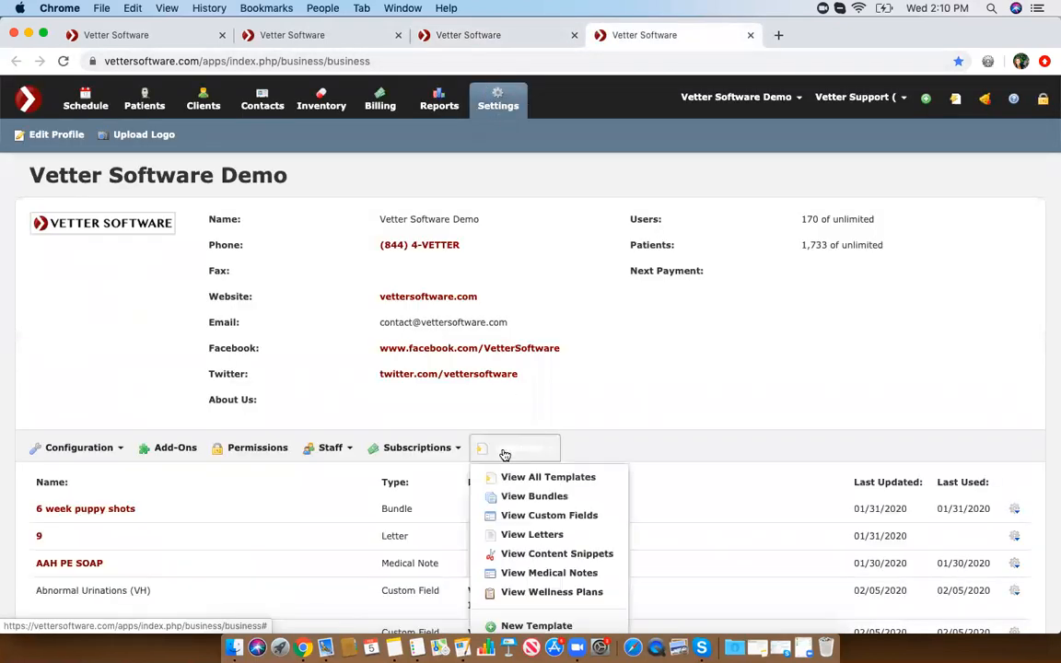
scroll(505, 453, down, 2)
scroll(505, 454, down, 3)
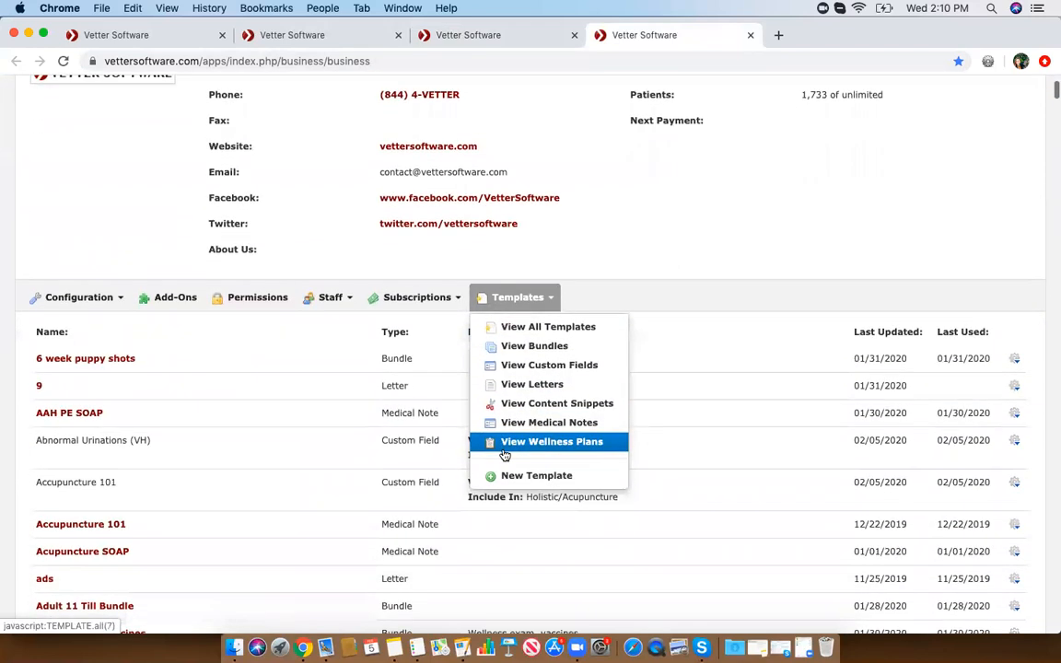
click(491, 475)
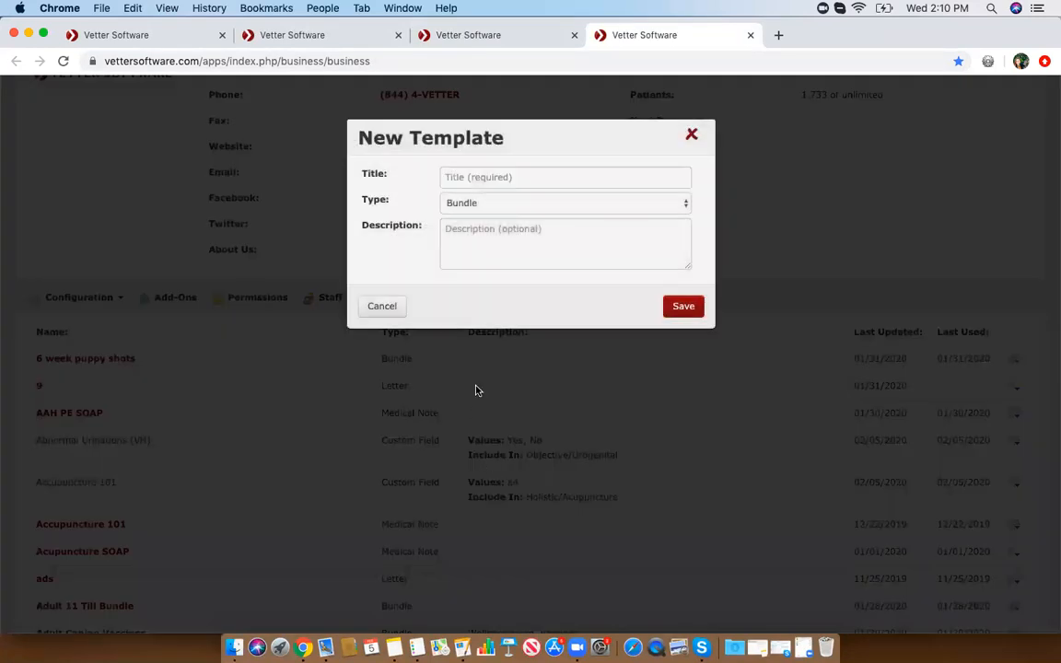
click(485, 207)
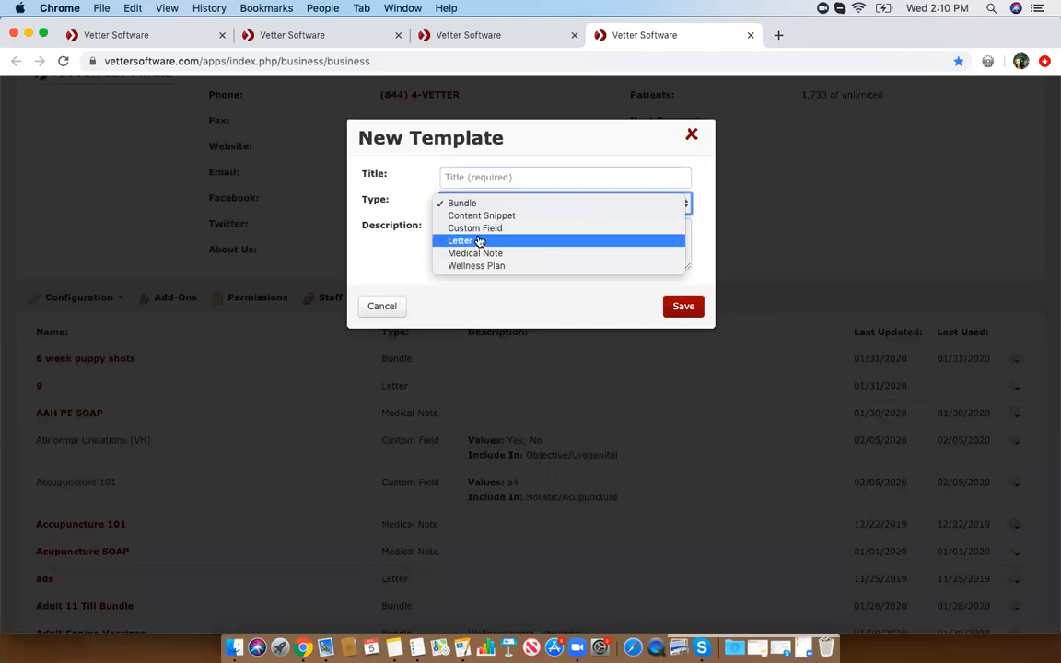
click(449, 229)
click(460, 178)
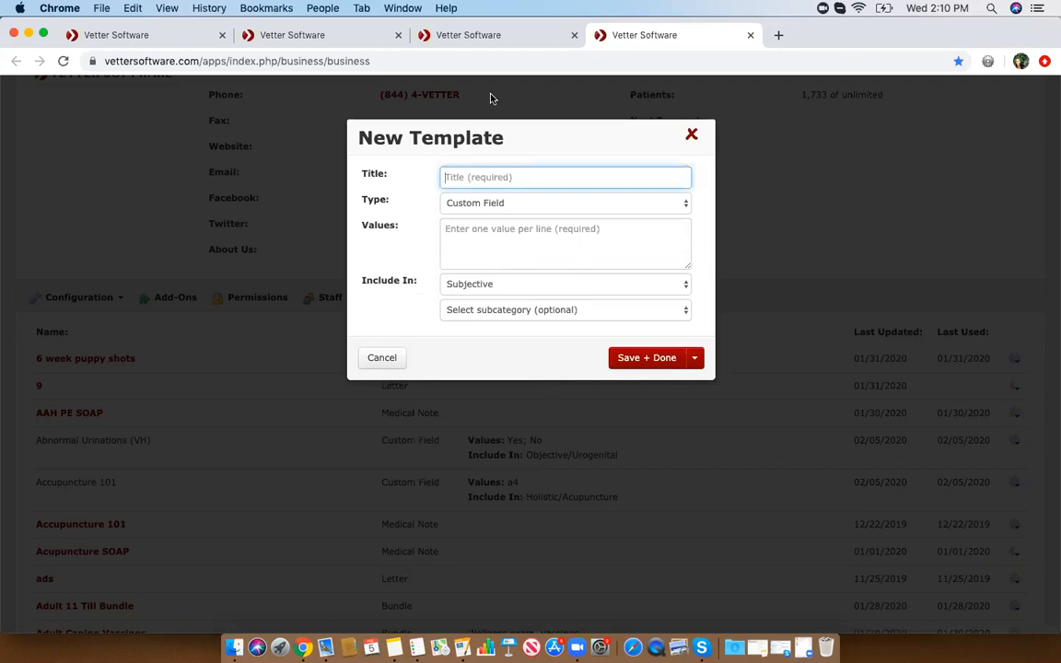
- Return to the TEST template and examine which fields its Diagnostics section offers
click(463, 38)
scroll(193, 456, down, 3)
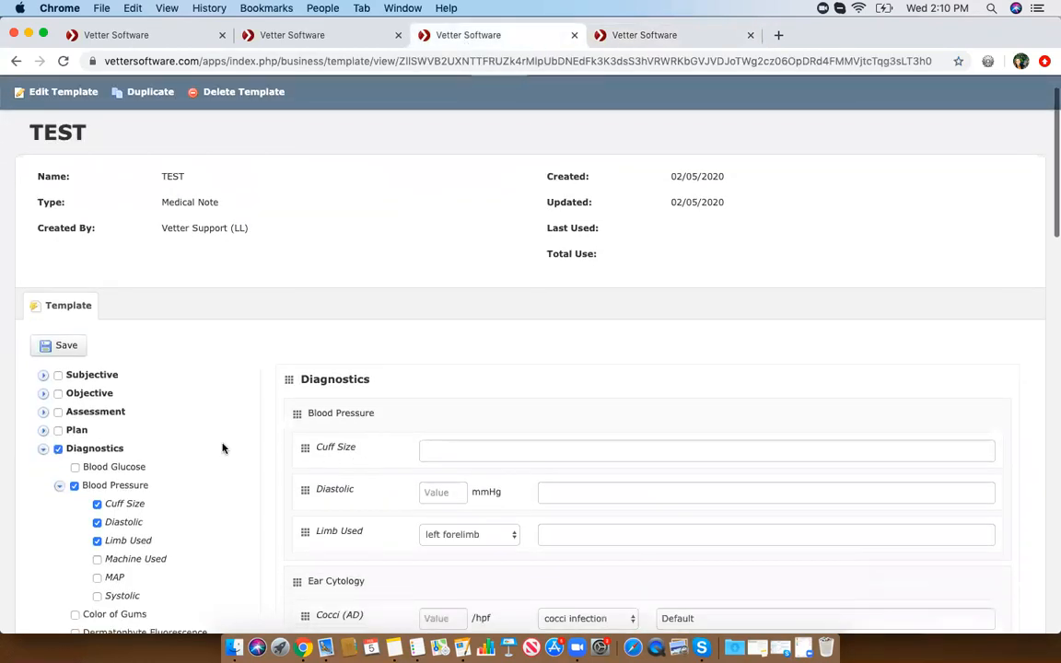
scroll(182, 468, down, 3)
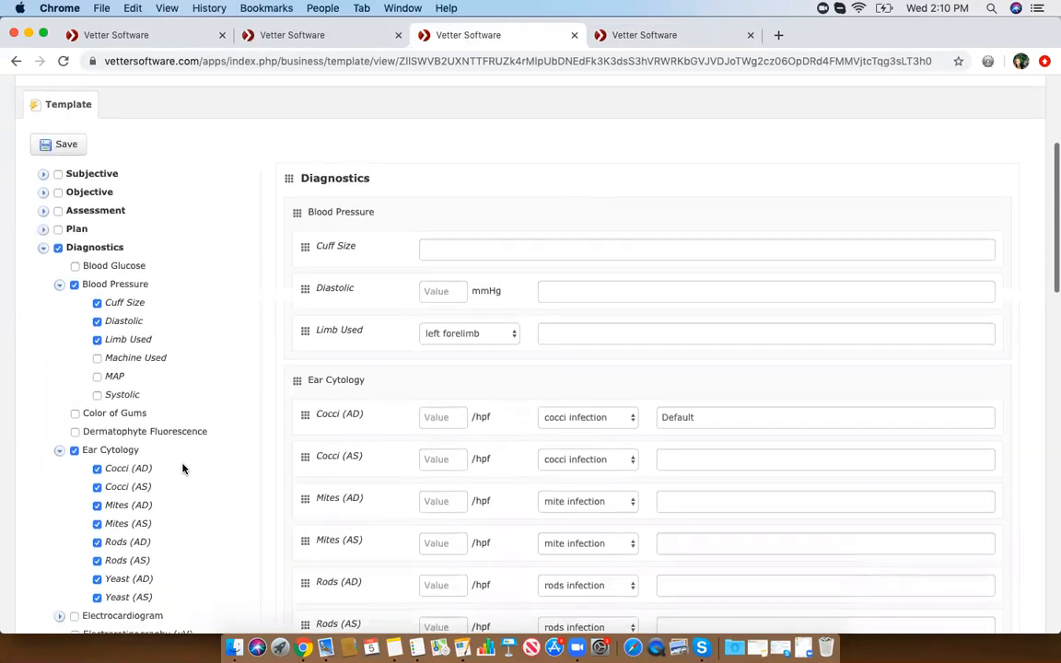
scroll(182, 469, down, 12)
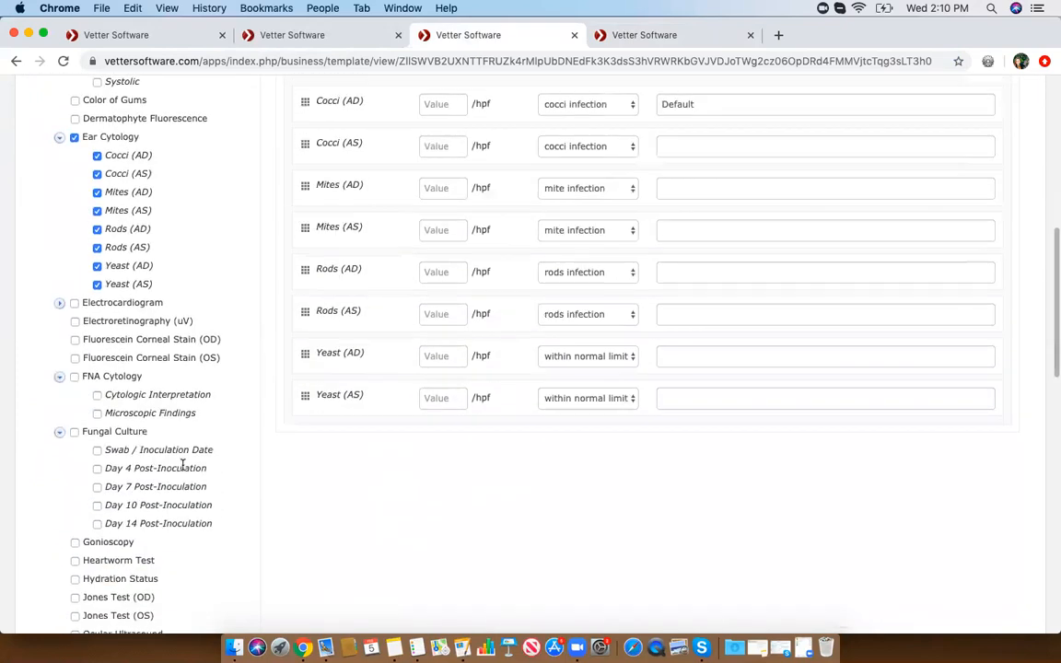
scroll(182, 469, down, 5)
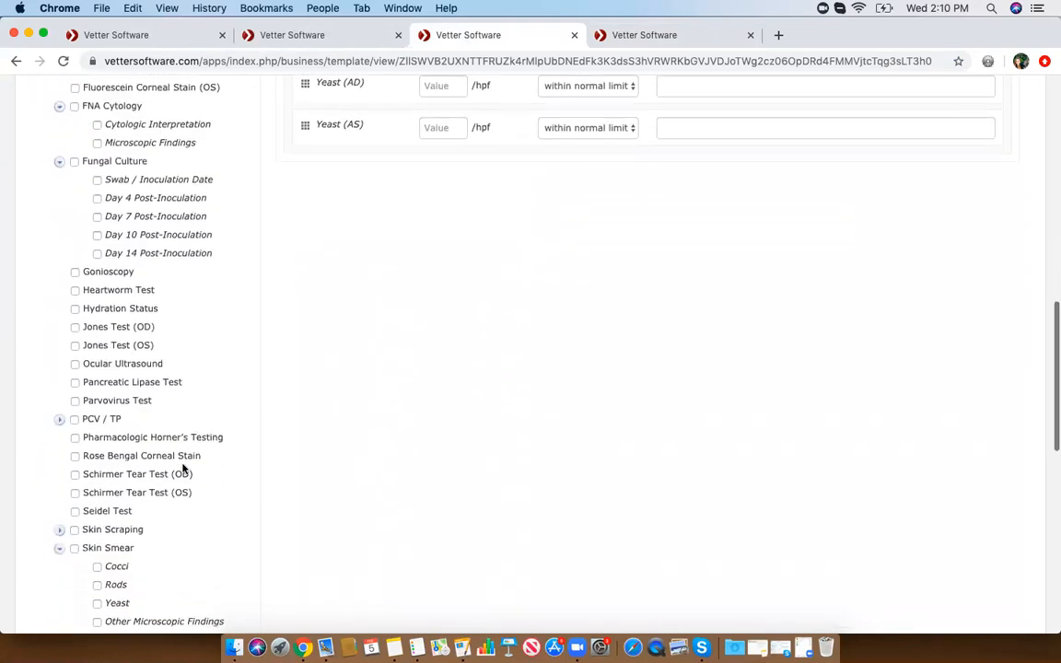
scroll(182, 469, down, 11)
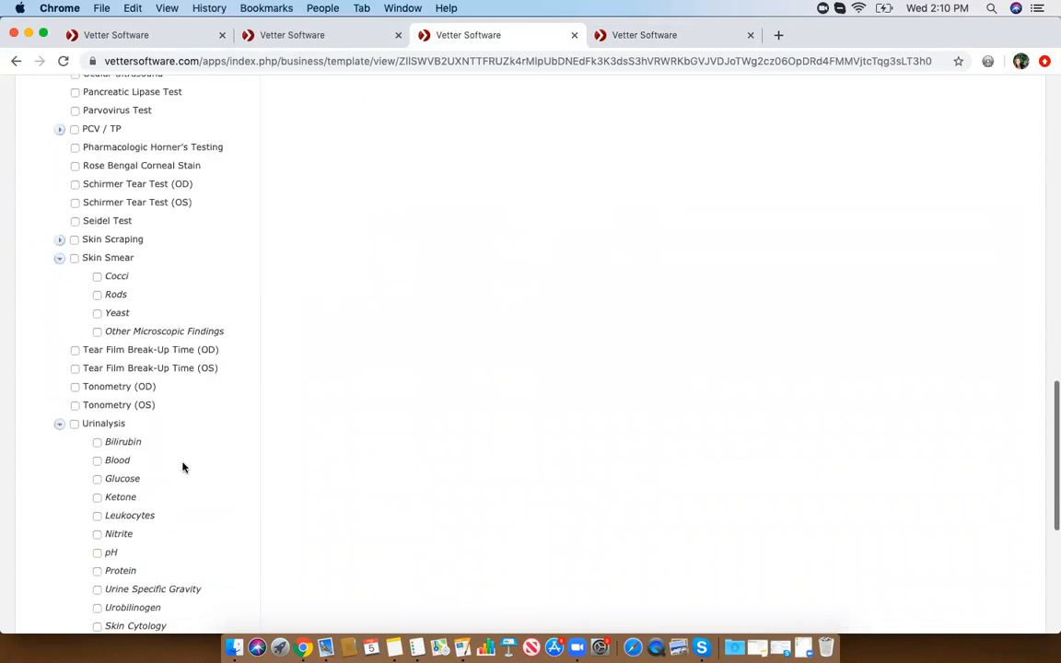
scroll(183, 467, up, 20)
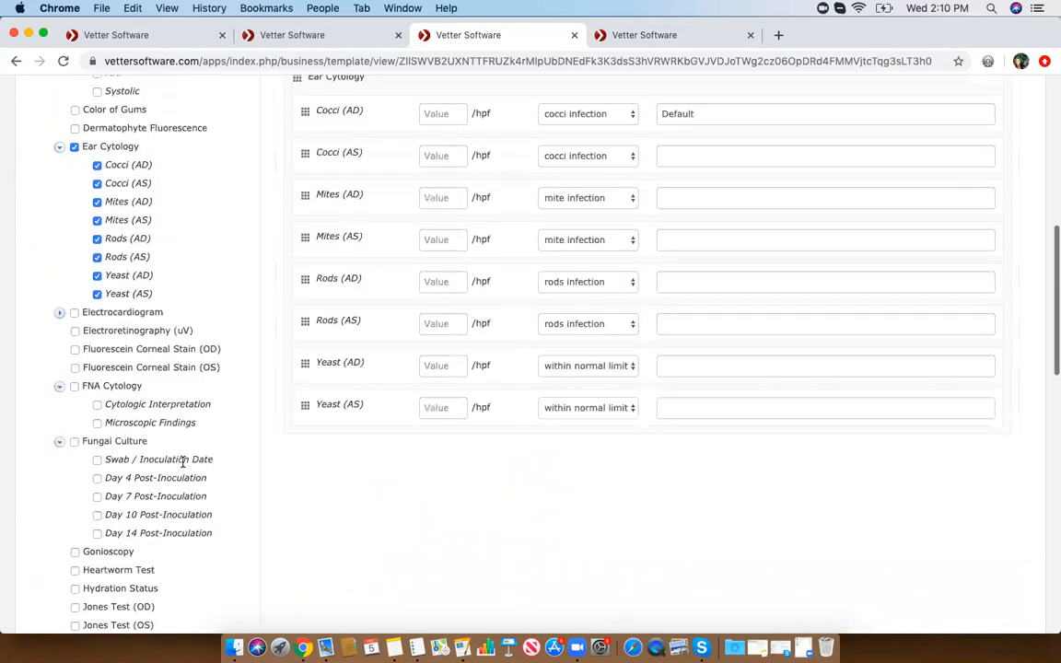
scroll(182, 467, up, 4)
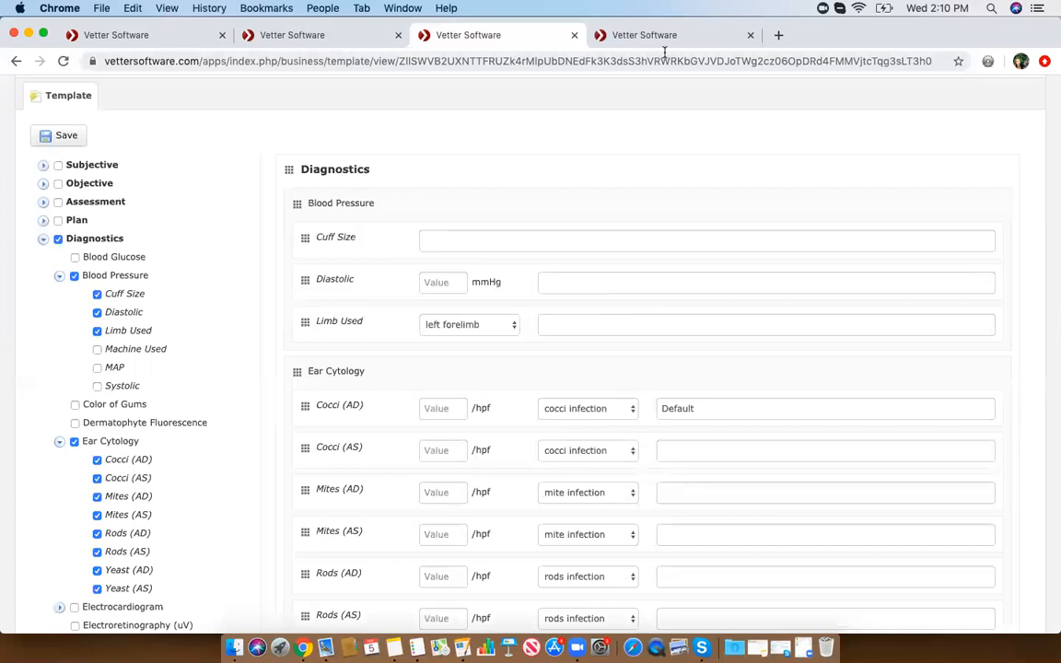
- Return to the new custom field and give it the title "BP"
click(660, 41)
text(BP)
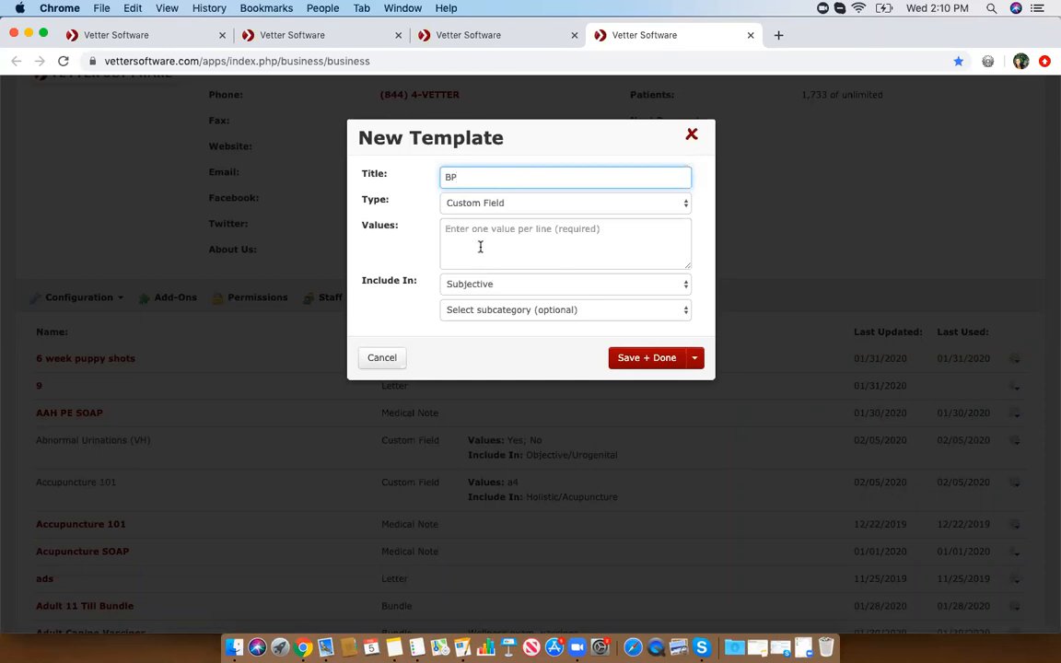
click(461, 237)
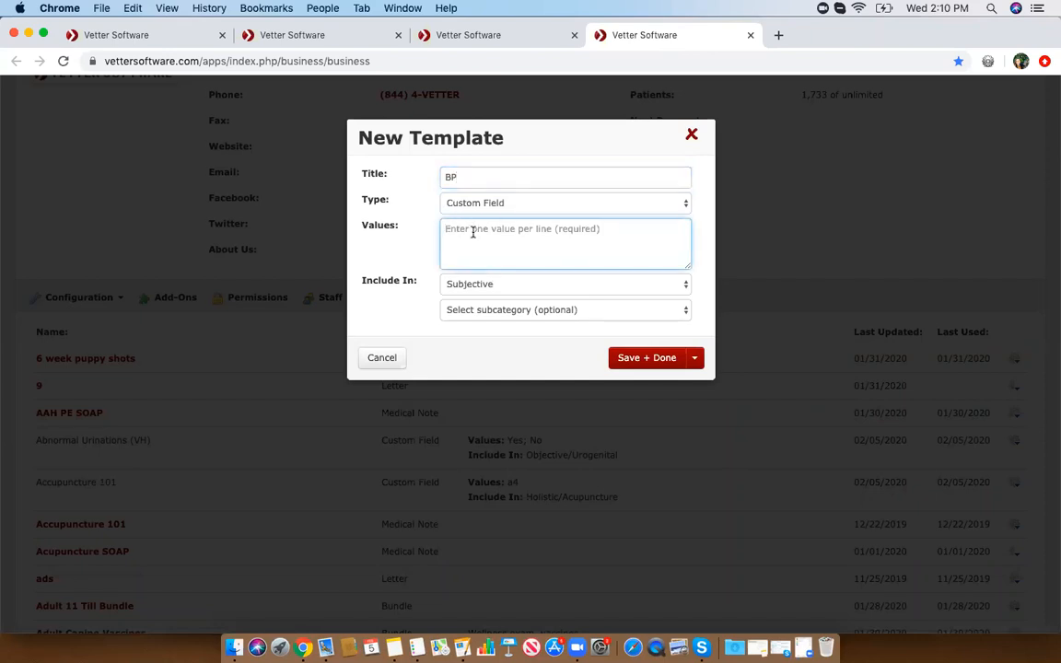
- Check the selectable values of the Limb Used field in the TEST template, and return to the new custom field
click(485, 37)
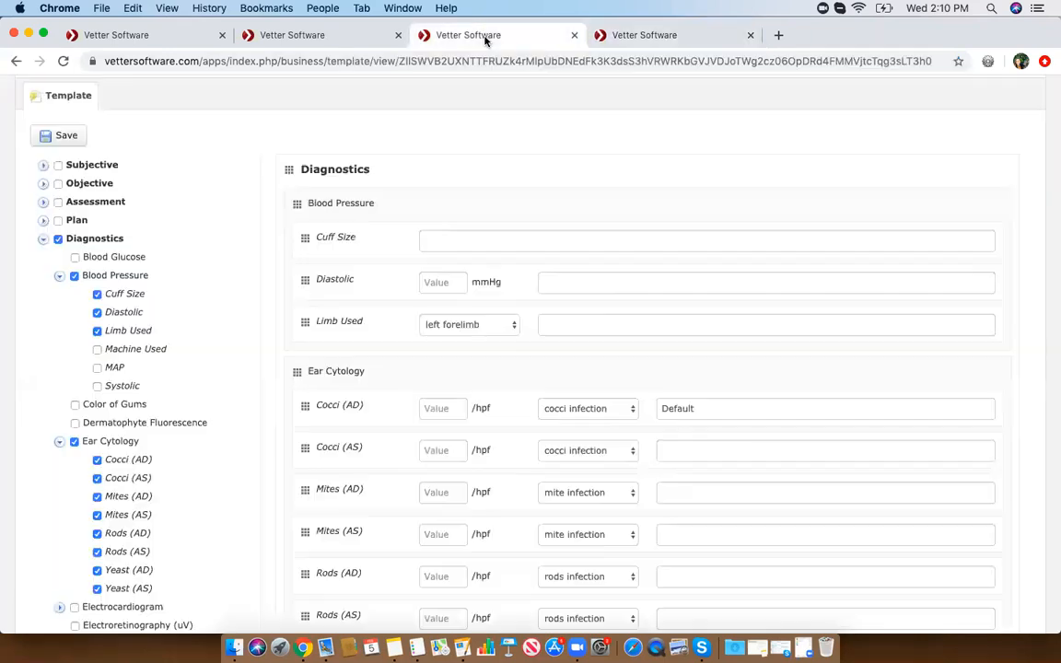
click(451, 327)
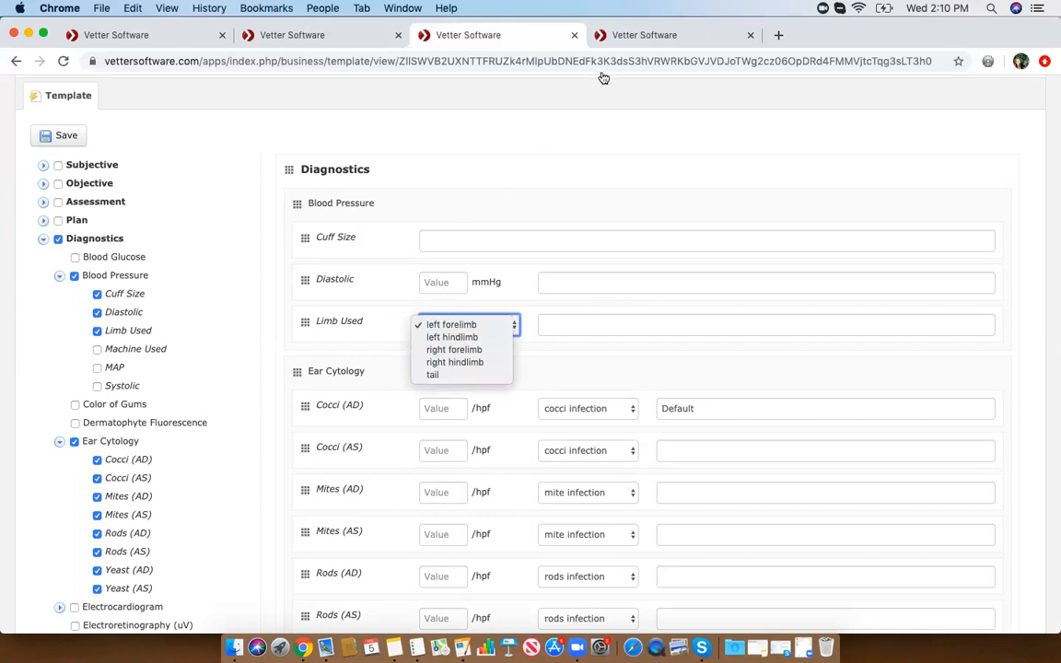
click(617, 40)
click(614, 39)
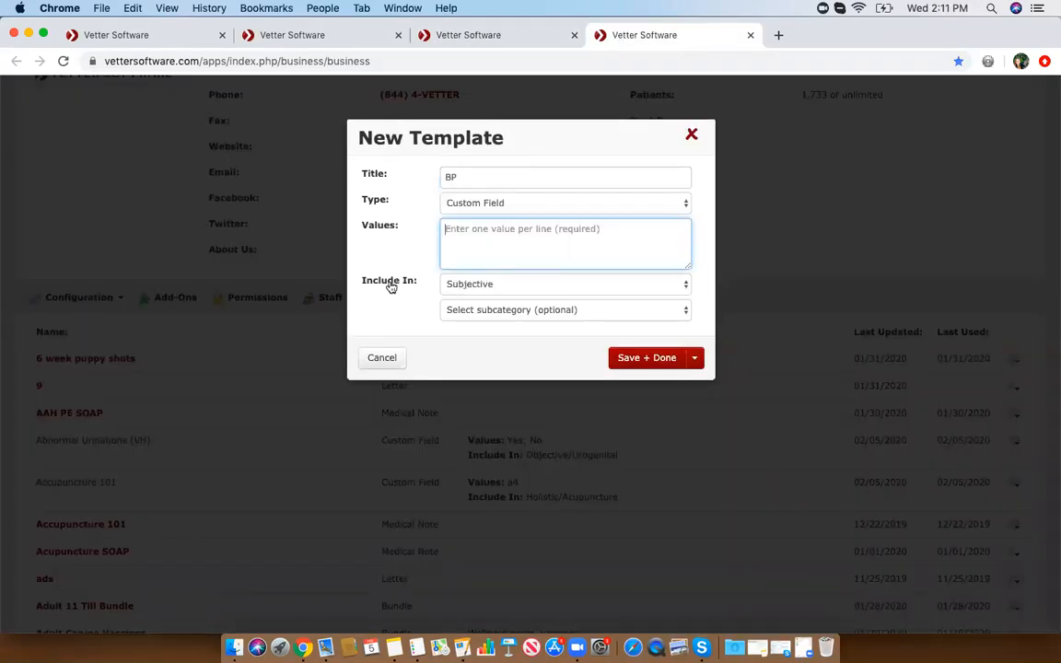
- Include the BP custom field in the Subjective section under the History subcategory
click(460, 288)
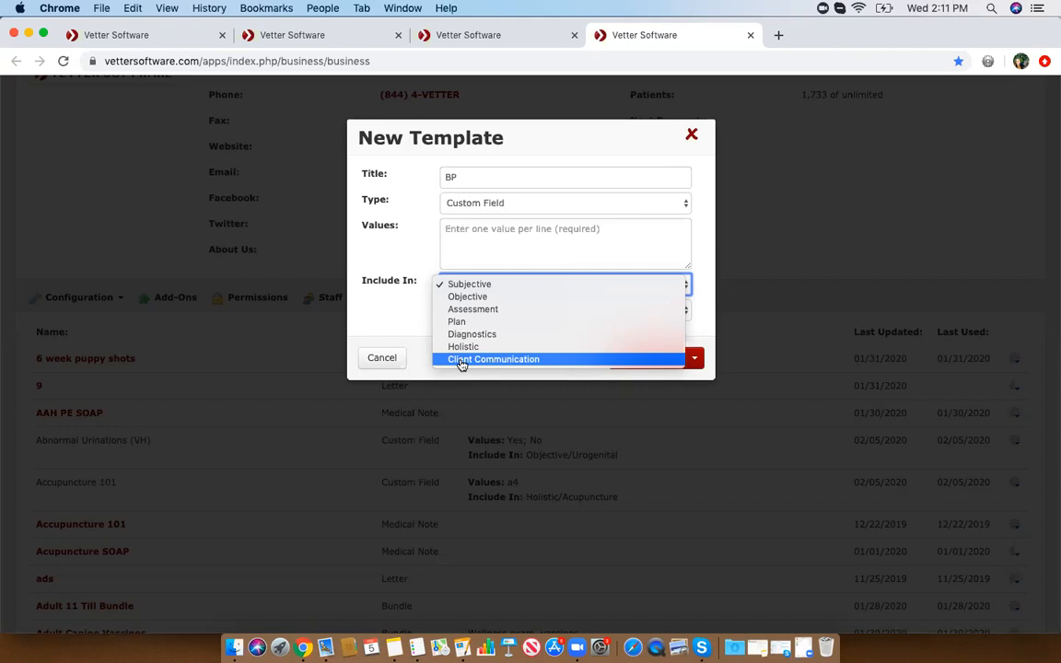
click(459, 286)
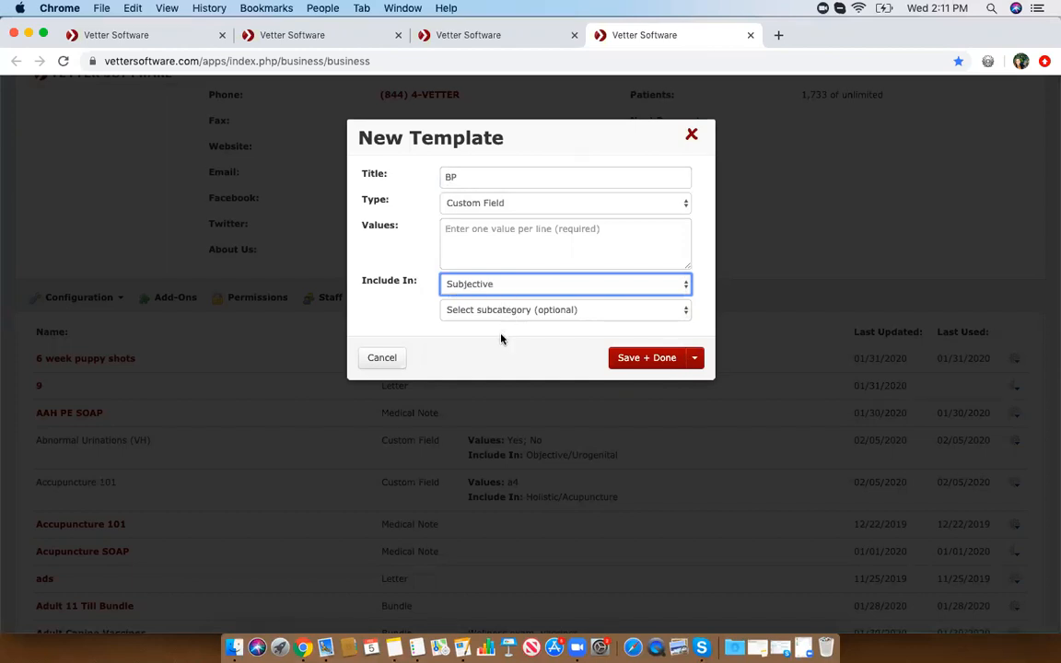
click(490, 311)
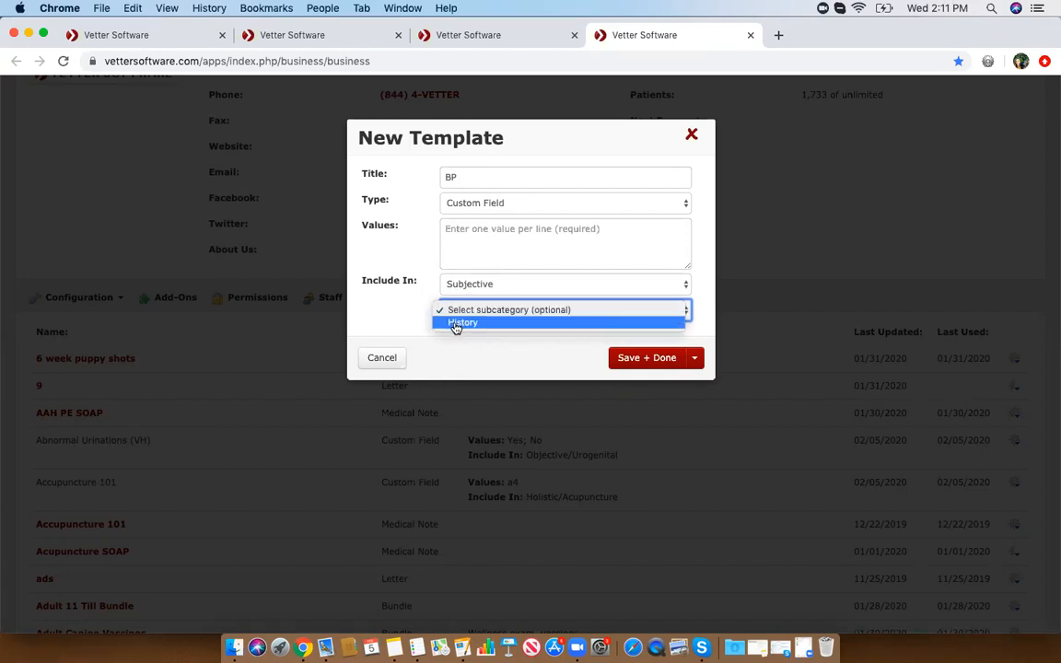
click(466, 324)
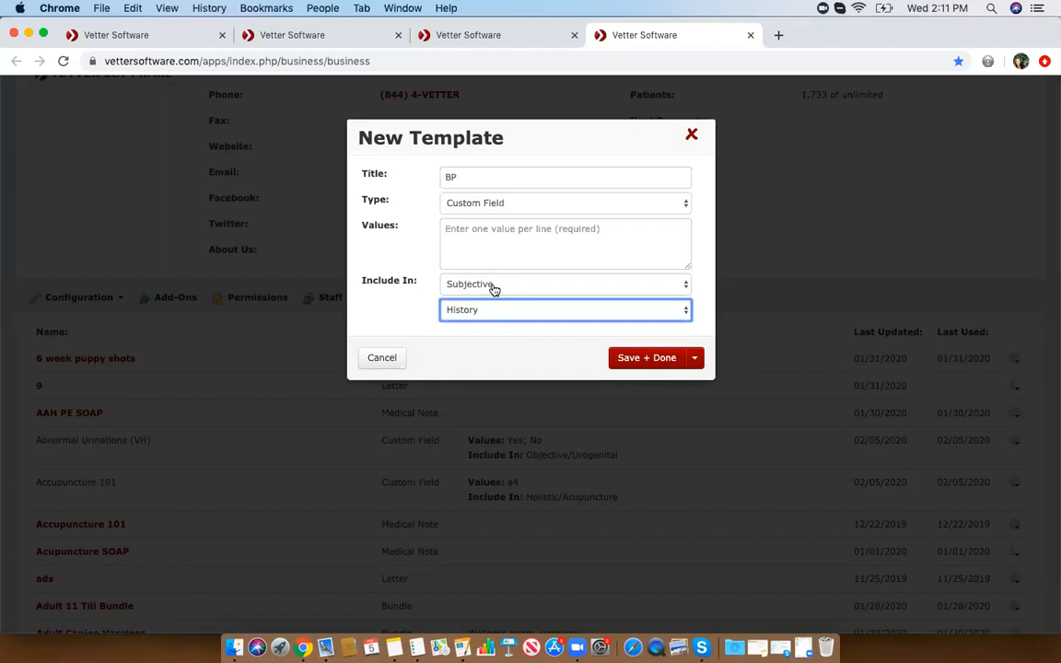
- Include the BP custom field in the Objective section under the Cardiovascular subcategory and try to save it
click(493, 288)
click(488, 297)
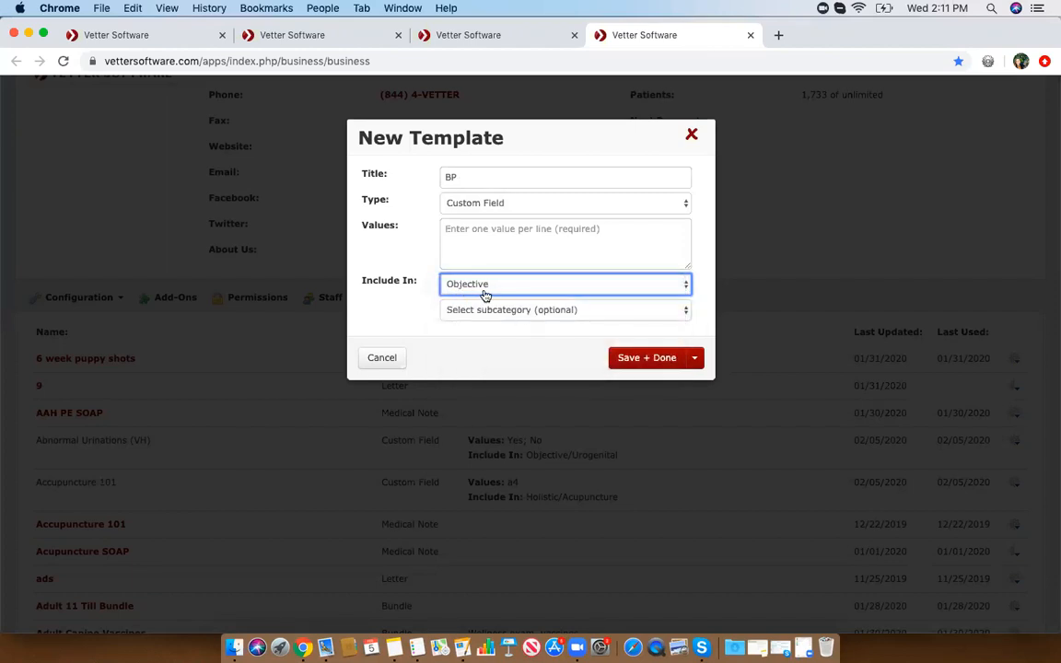
click(489, 314)
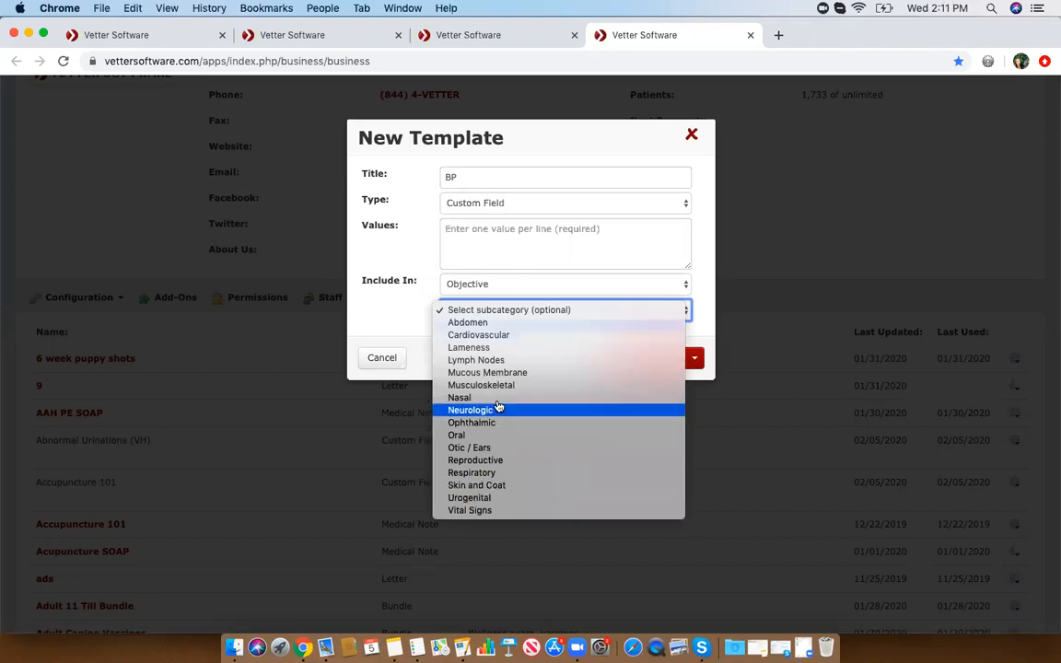
click(498, 335)
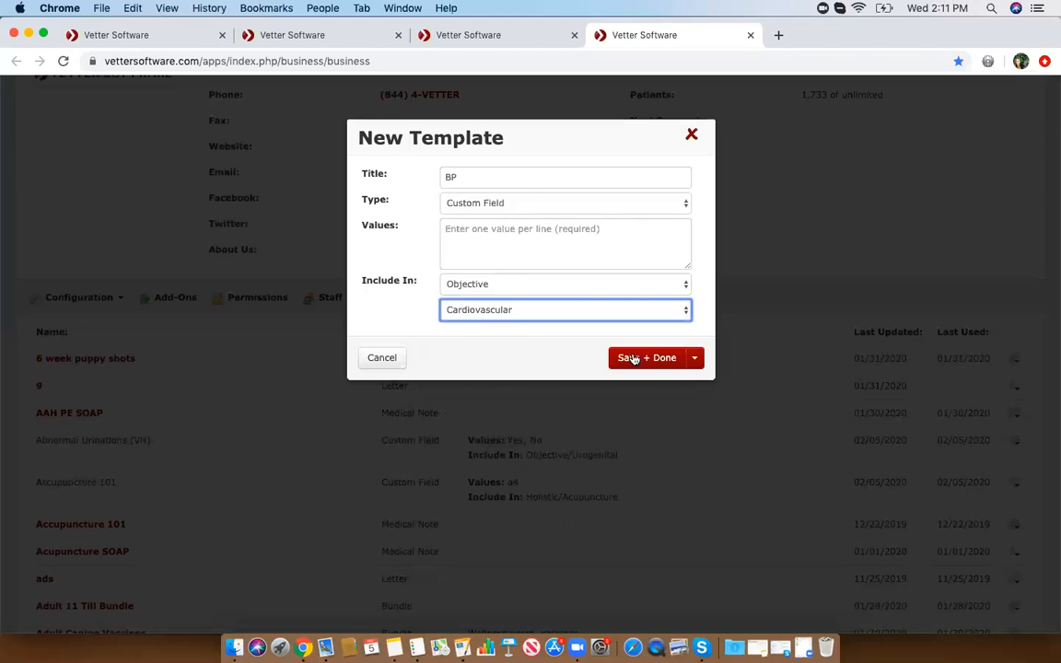
click(633, 360)
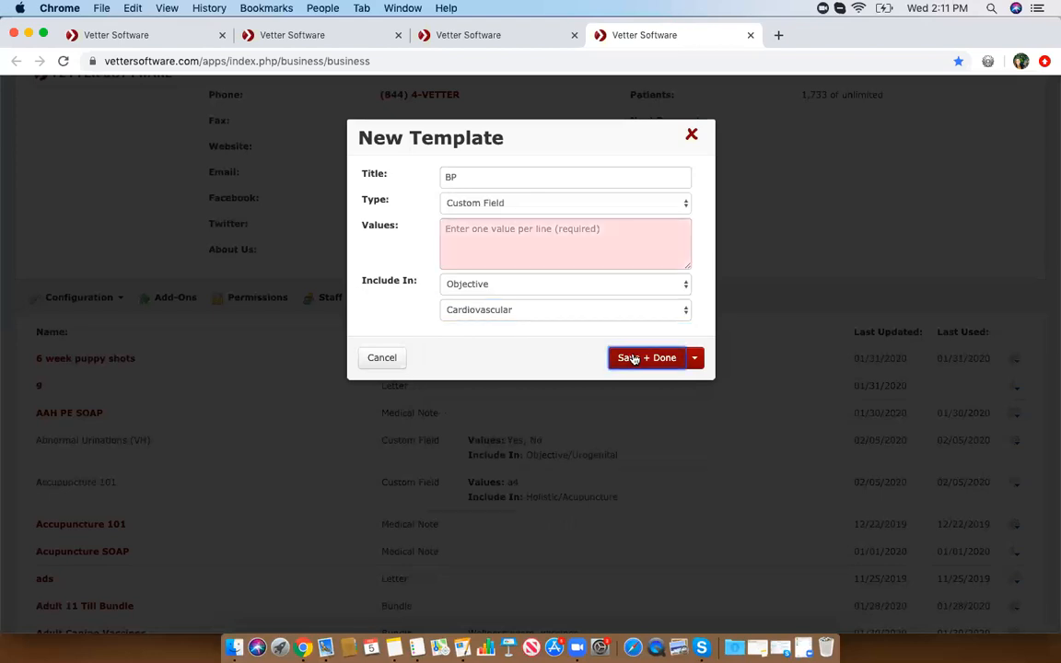
- Enter 1, 2, 3, 4 and 5 on separate lines as the BP field's values and save the custom field
click(516, 231)
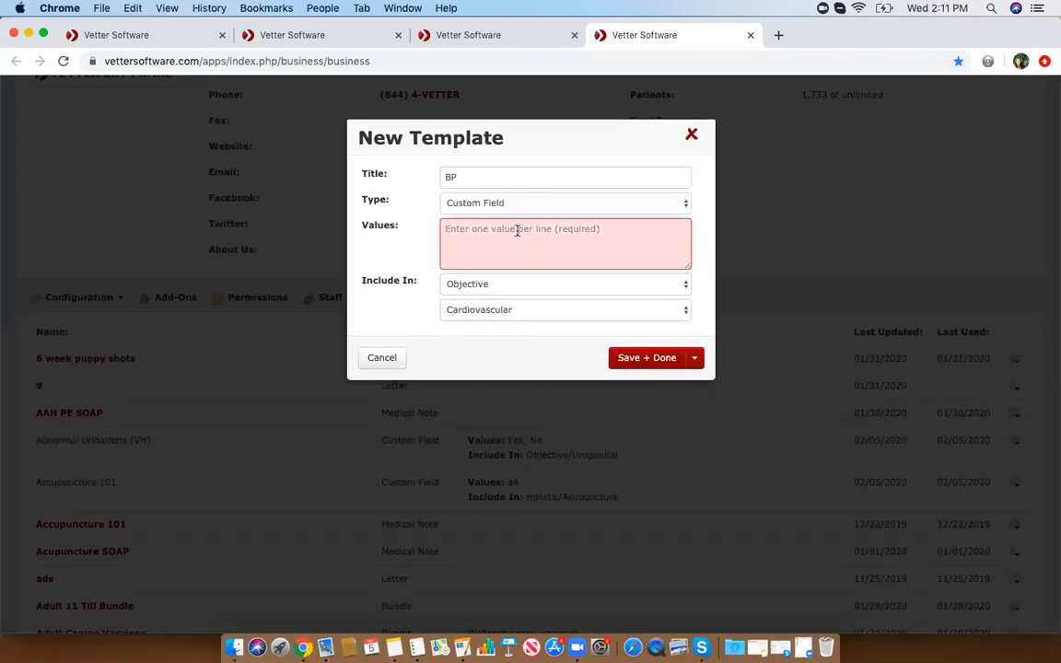
text(1)
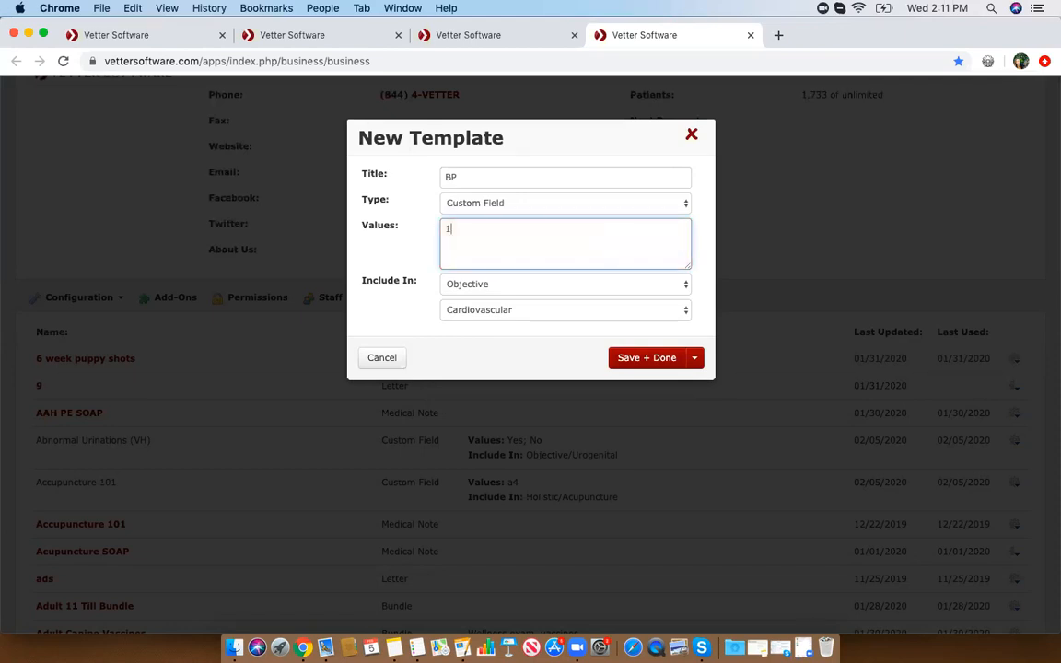
text( 2 3)
key(Return)
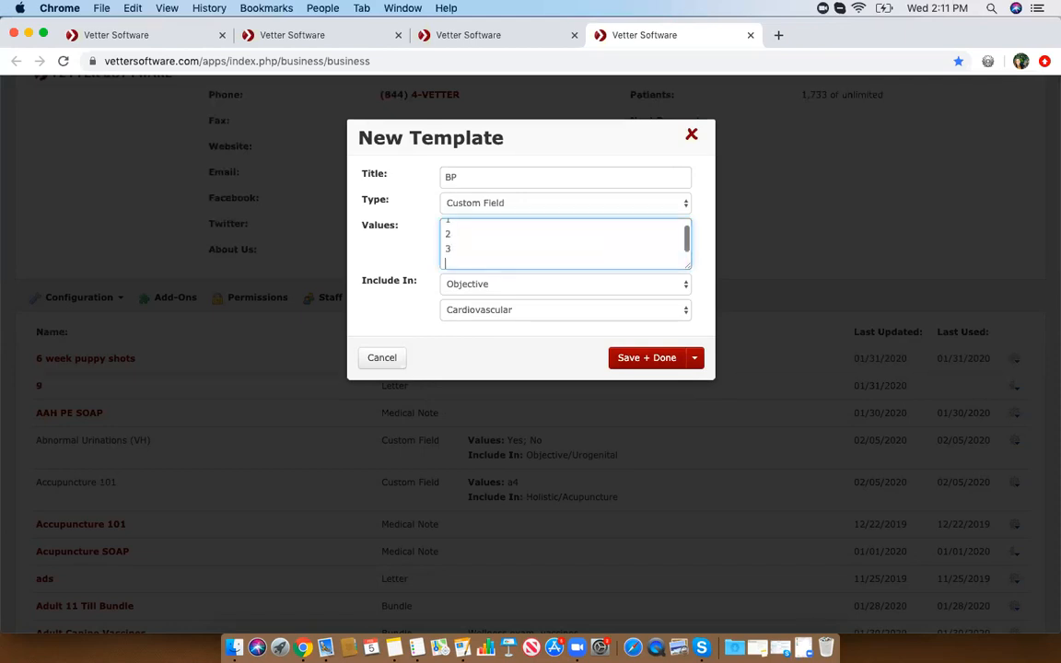
click(649, 360)
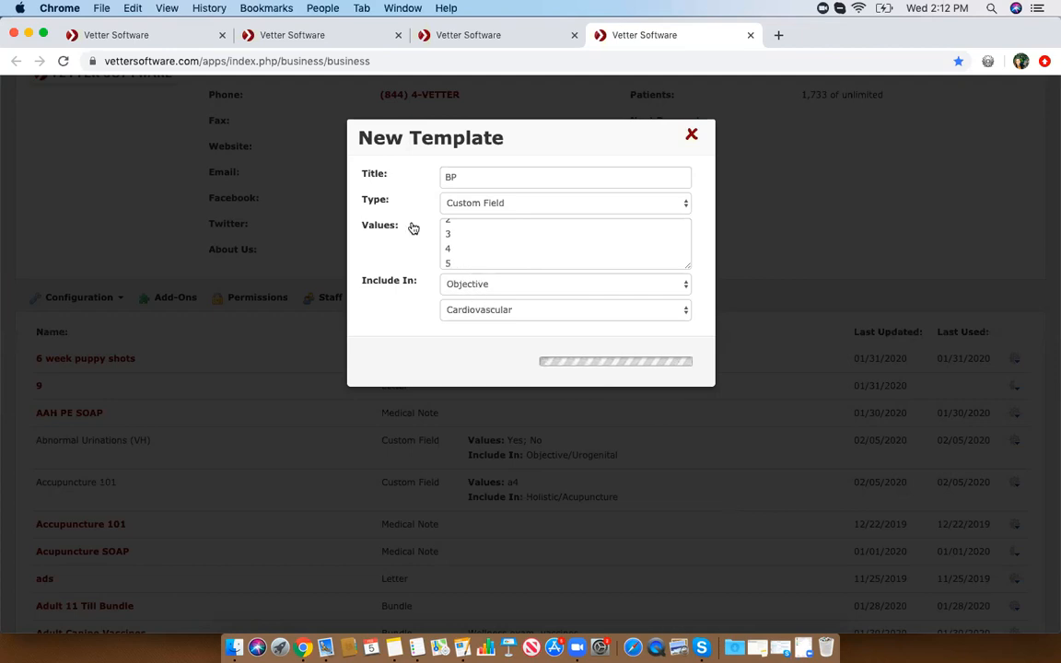
- Show only the custom fields in the templates list and review the BP field's values and assigned section
click(452, 259)
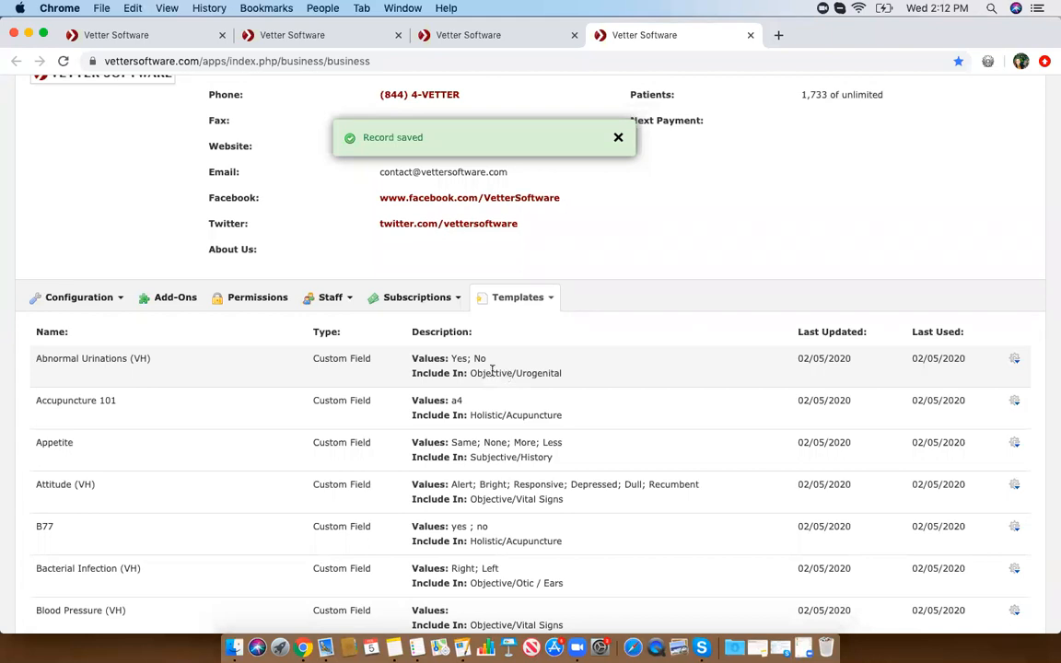
scroll(386, 373, down, 5)
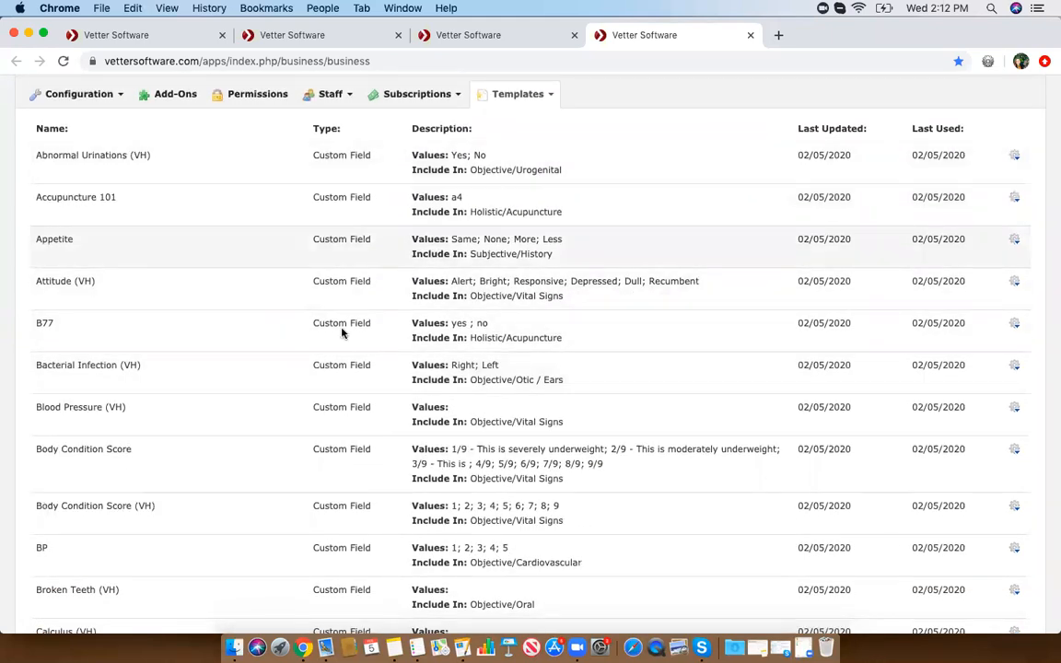
scroll(349, 371, down, 1)
scroll(349, 372, down, 1)
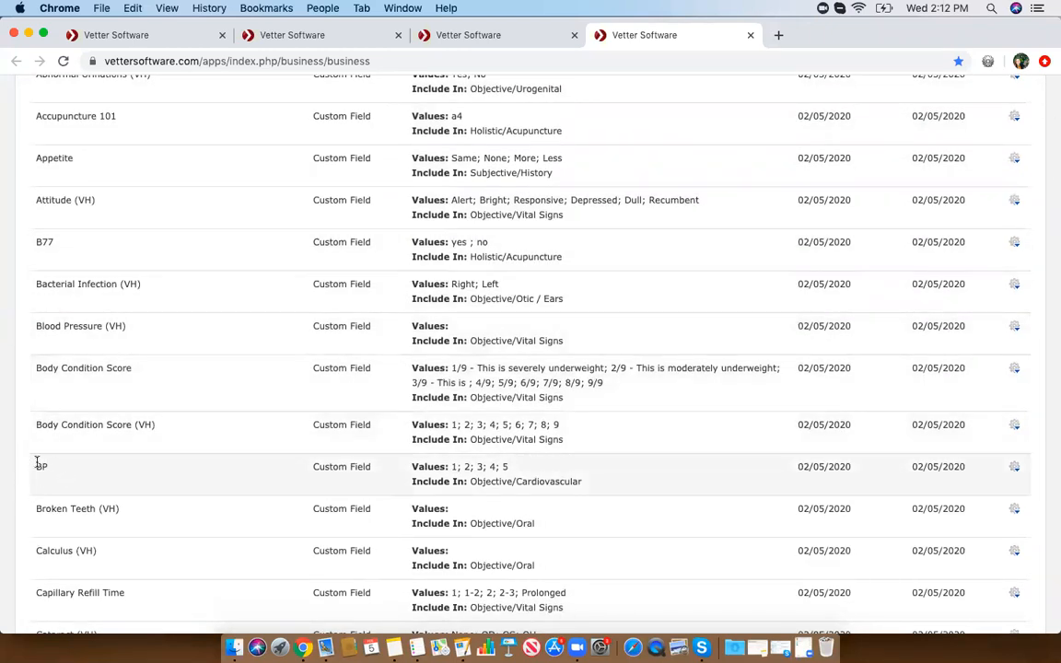
scroll(47, 471, down, 1)
scroll(47, 473, up, 5)
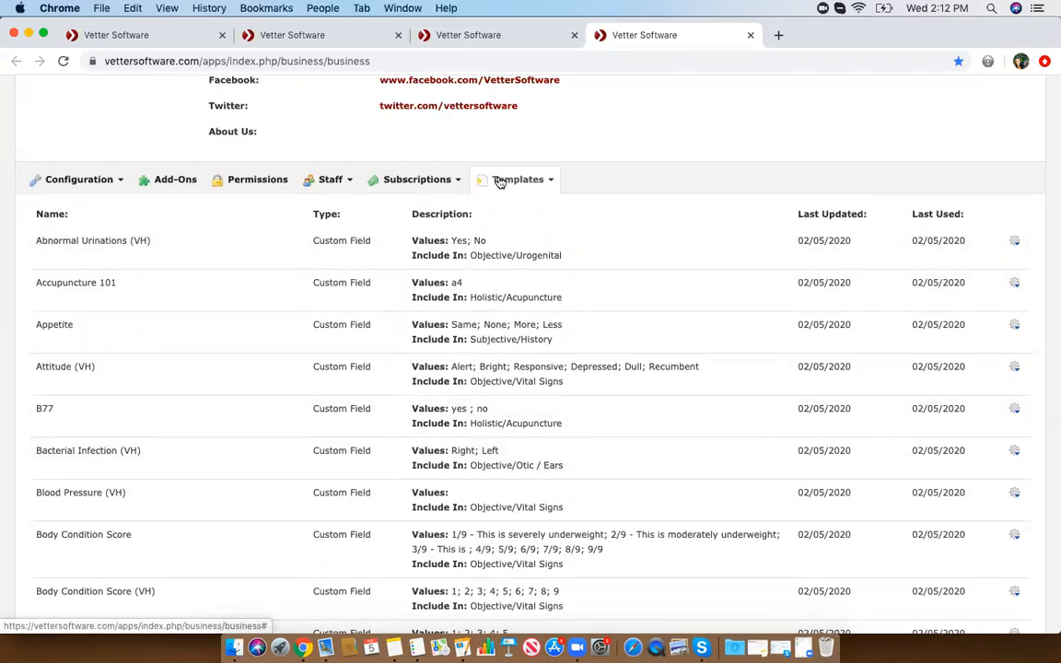
- Return to the TEST medical note template and reload its page so the new custom field is available
click(468, 39)
scroll(169, 175, up, 5)
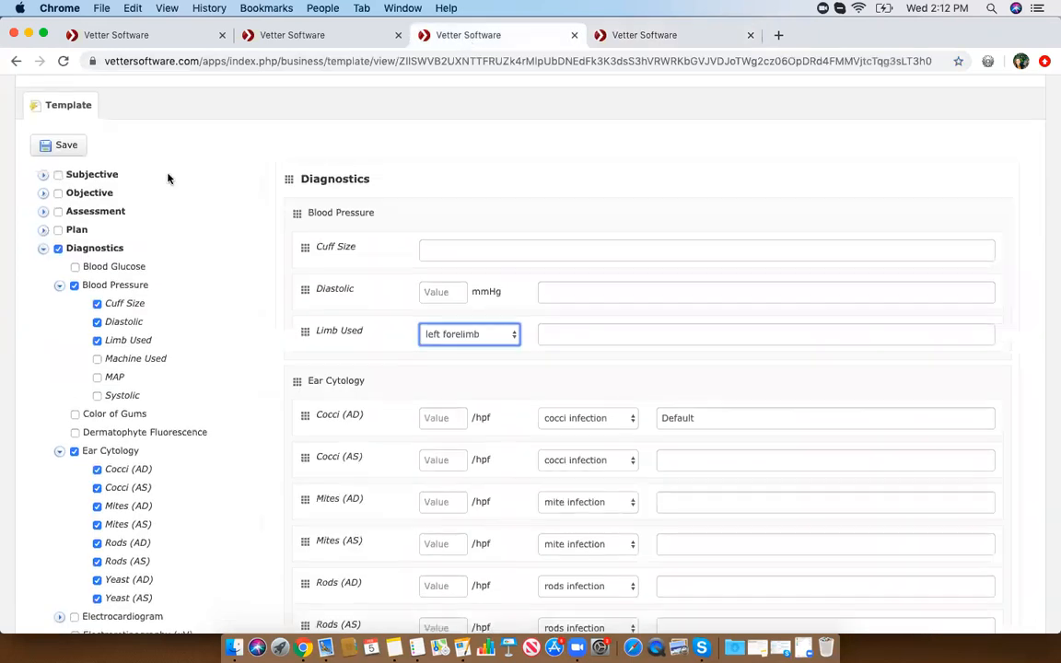
click(64, 61)
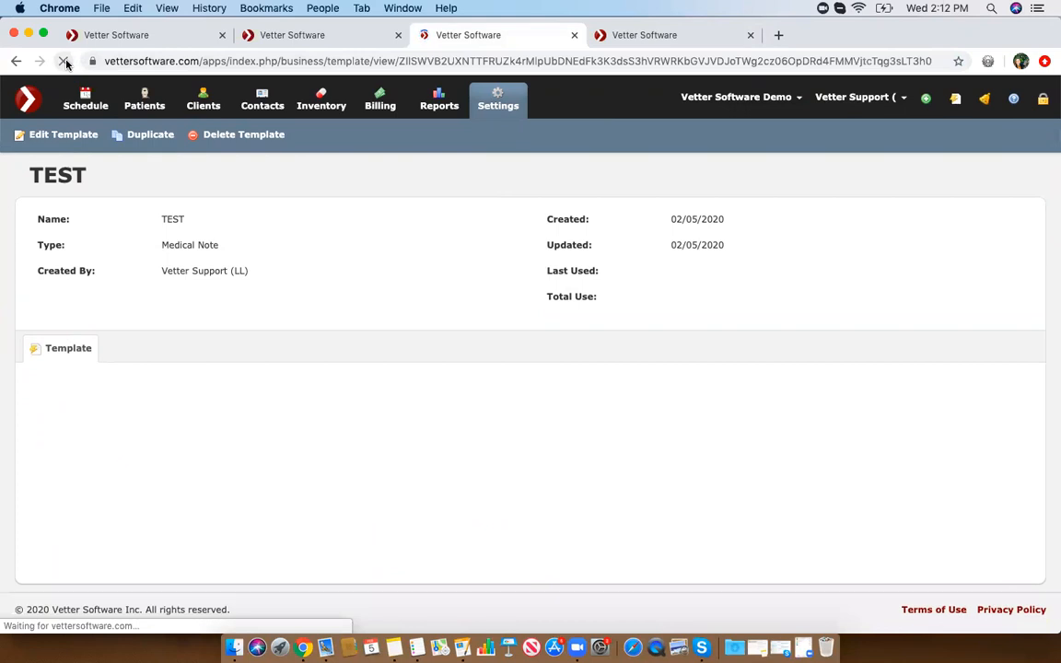
click(87, 136)
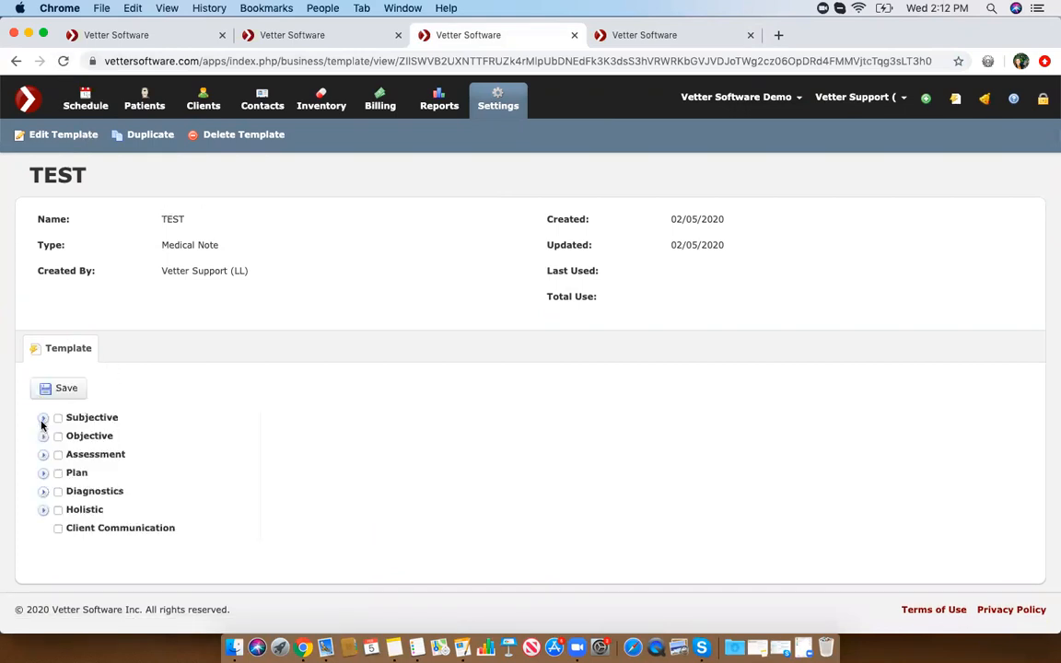
- Look for the BP field in the Objective section of the TEST template, including the Respiratory subcategory
click(43, 436)
scroll(107, 464, down, 10)
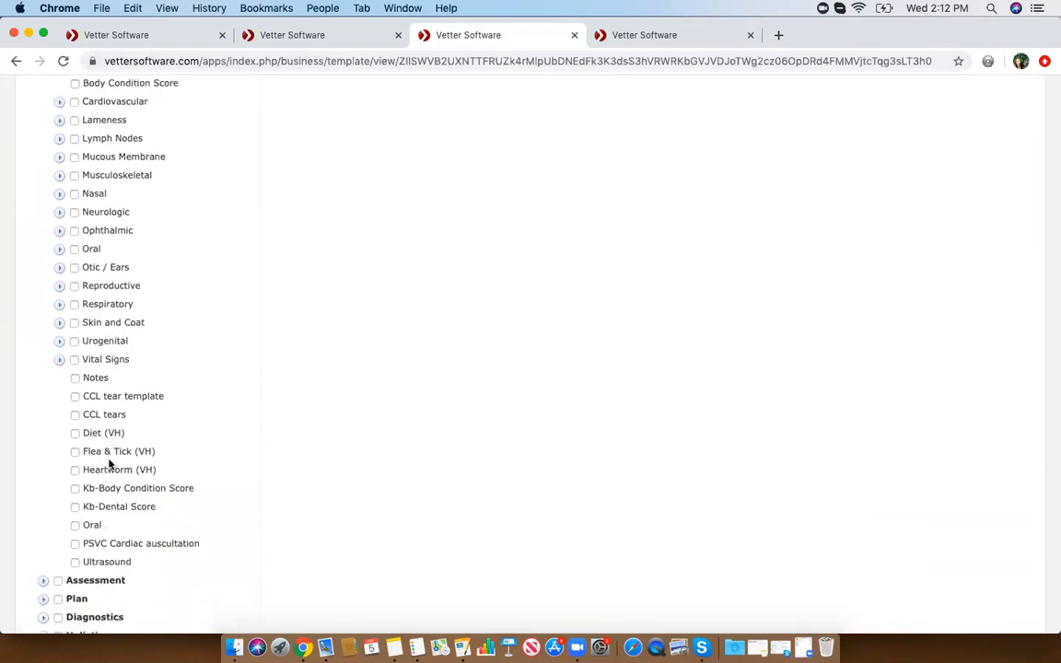
scroll(109, 460, up, 4)
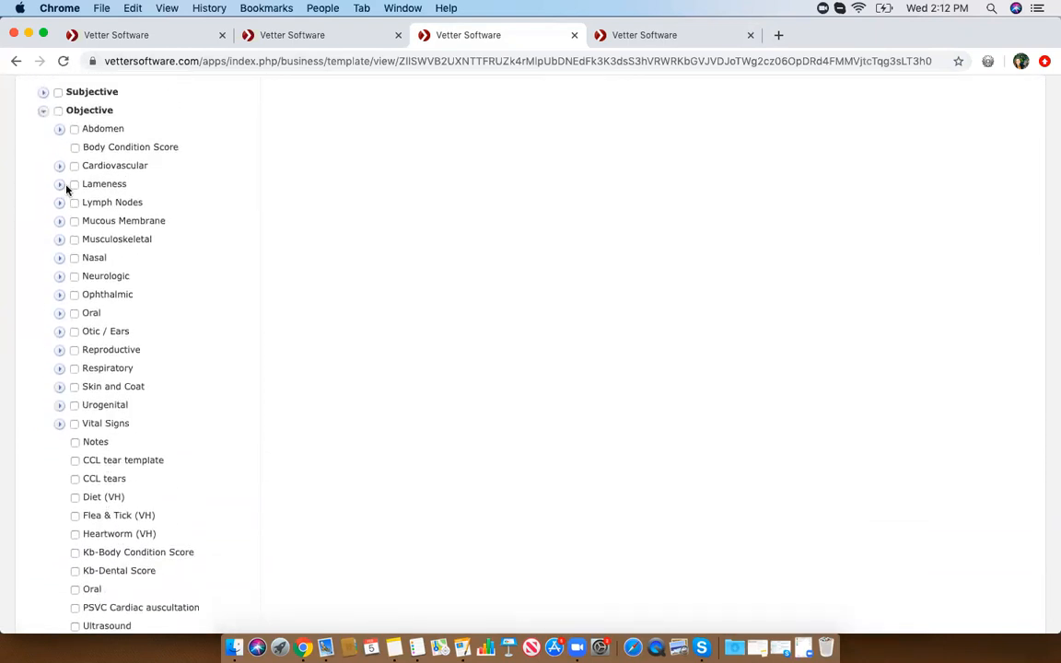
click(60, 369)
scroll(108, 389, down, 5)
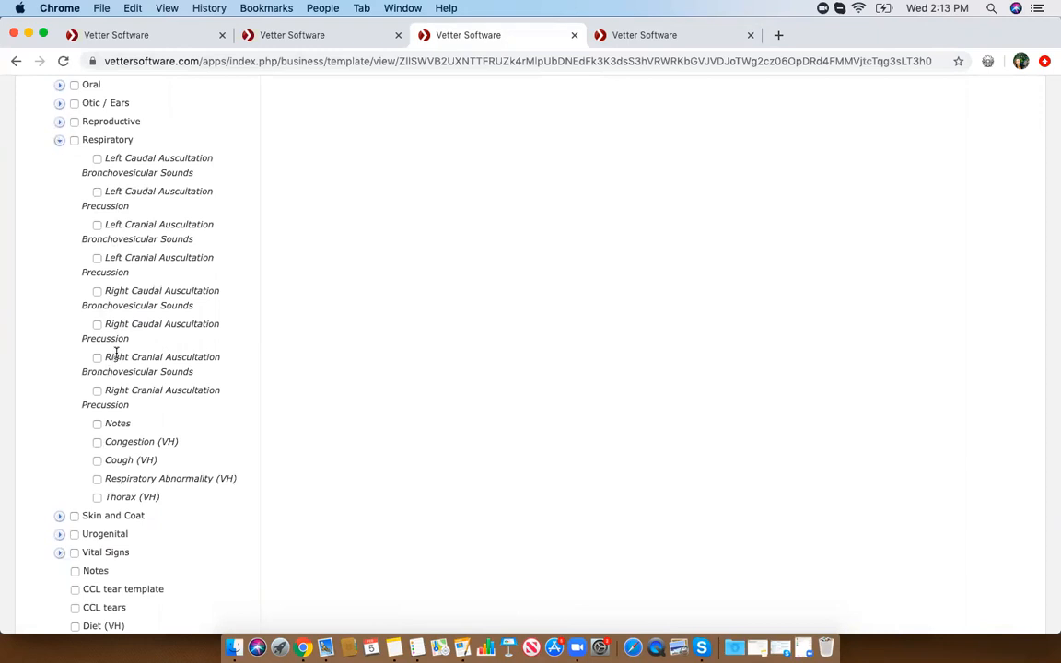
scroll(92, 191, up, 5)
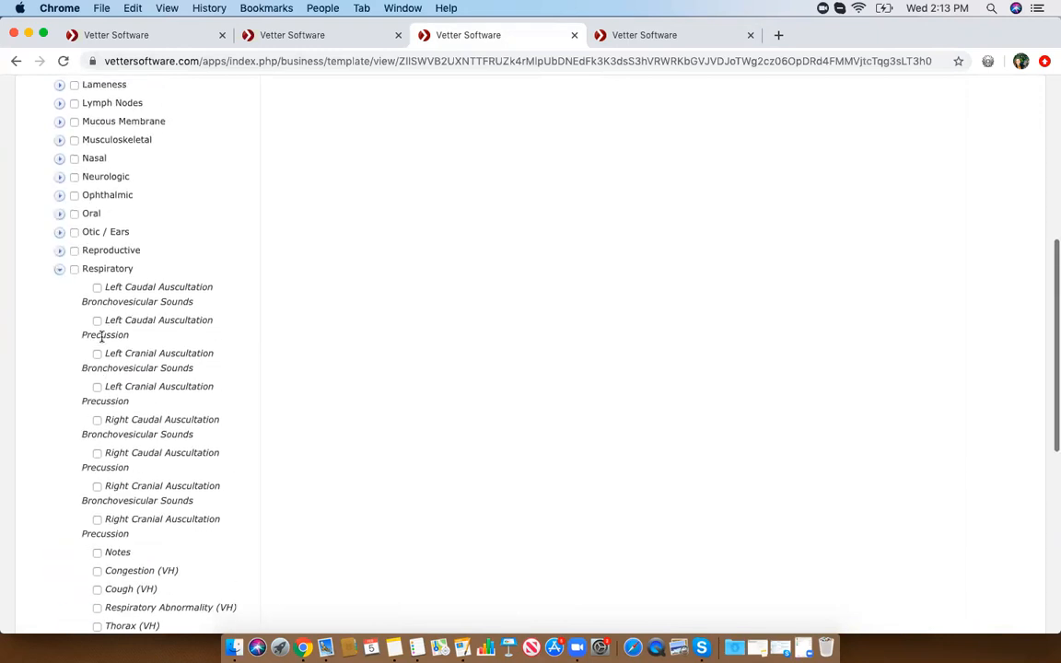
- Include all Cardiovascular fields of the Objective section in the TEST template and check the BP field's selectable values
click(60, 155)
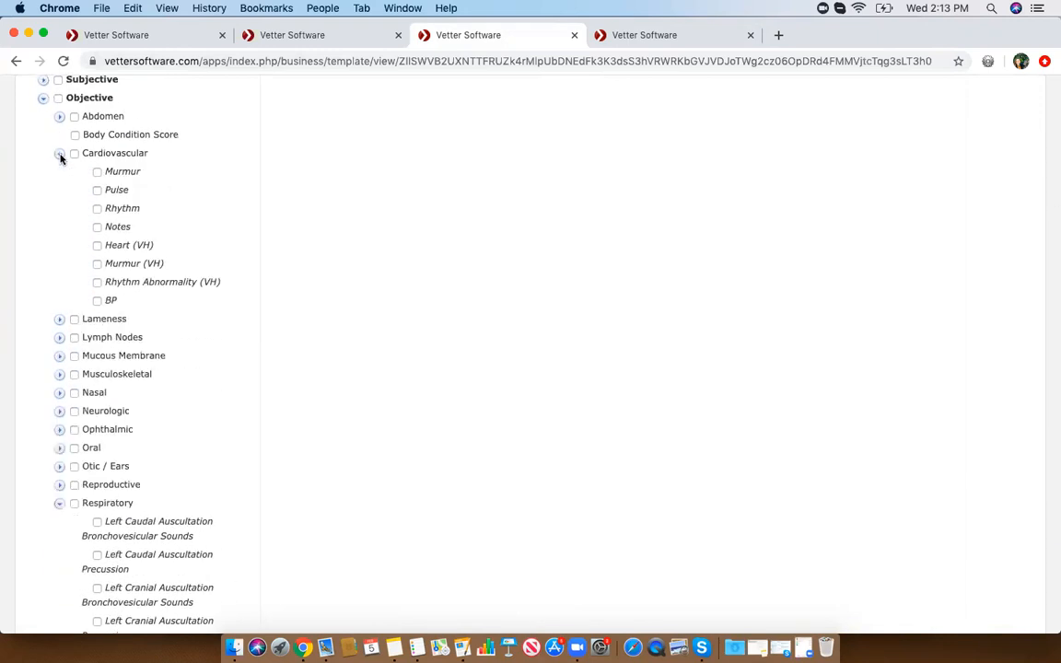
click(74, 153)
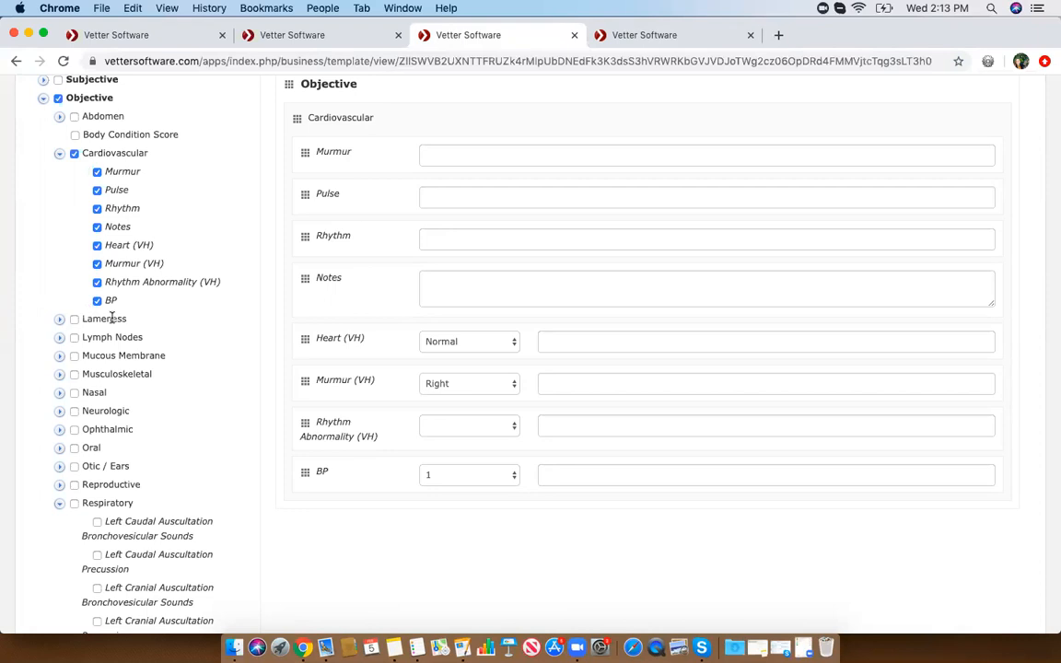
click(445, 473)
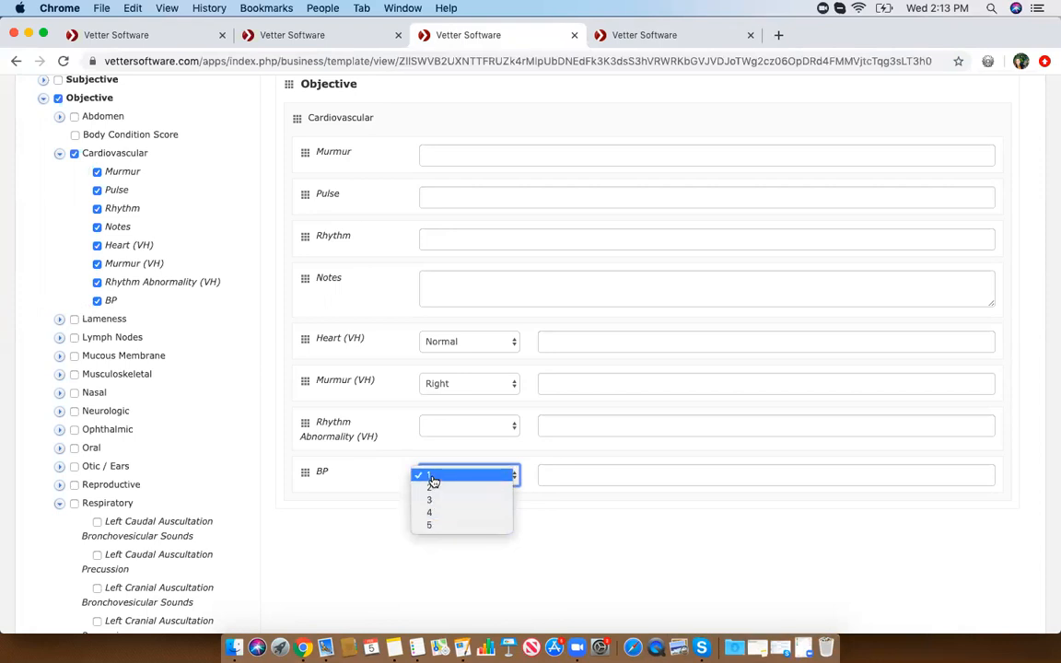
click(363, 529)
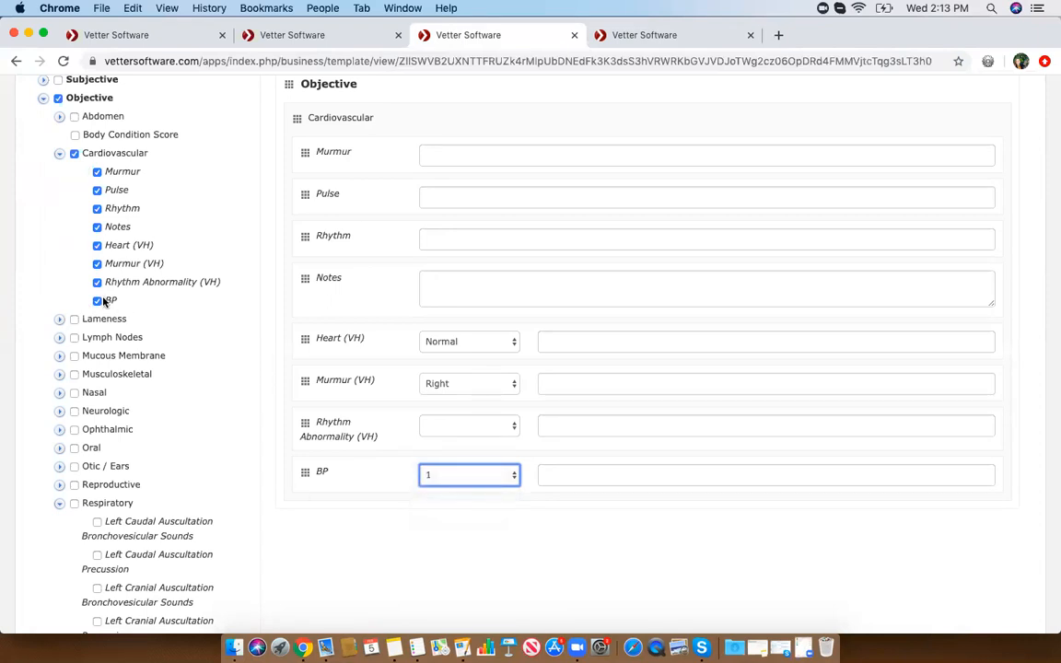
- Permanently delete the TEST medical note template and confirm the deletion
scroll(361, 382, up, 5)
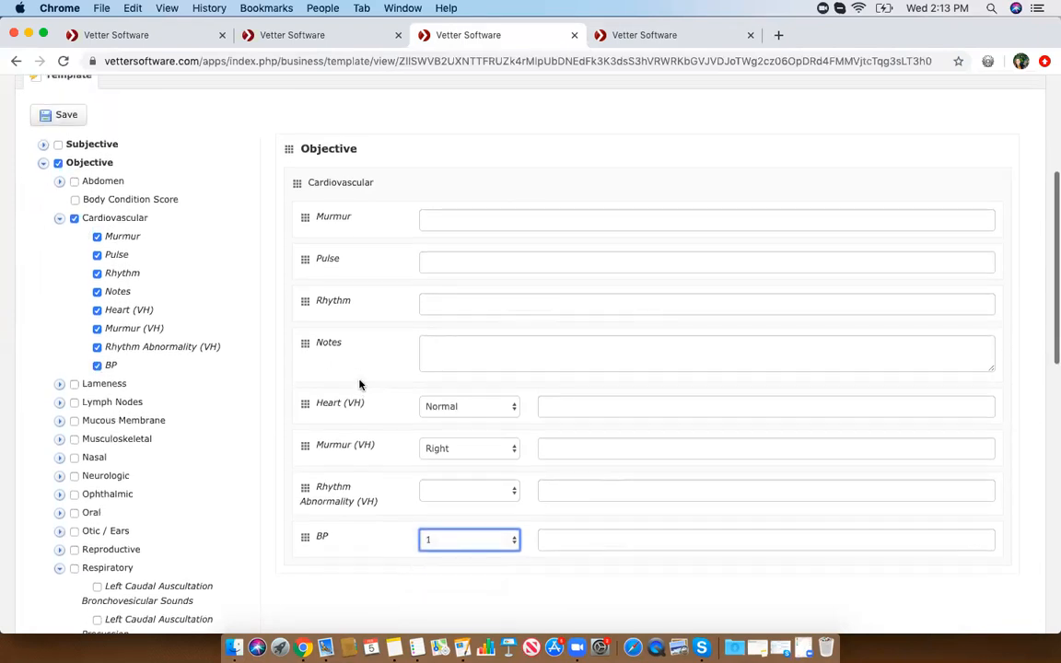
scroll(360, 385, up, 3)
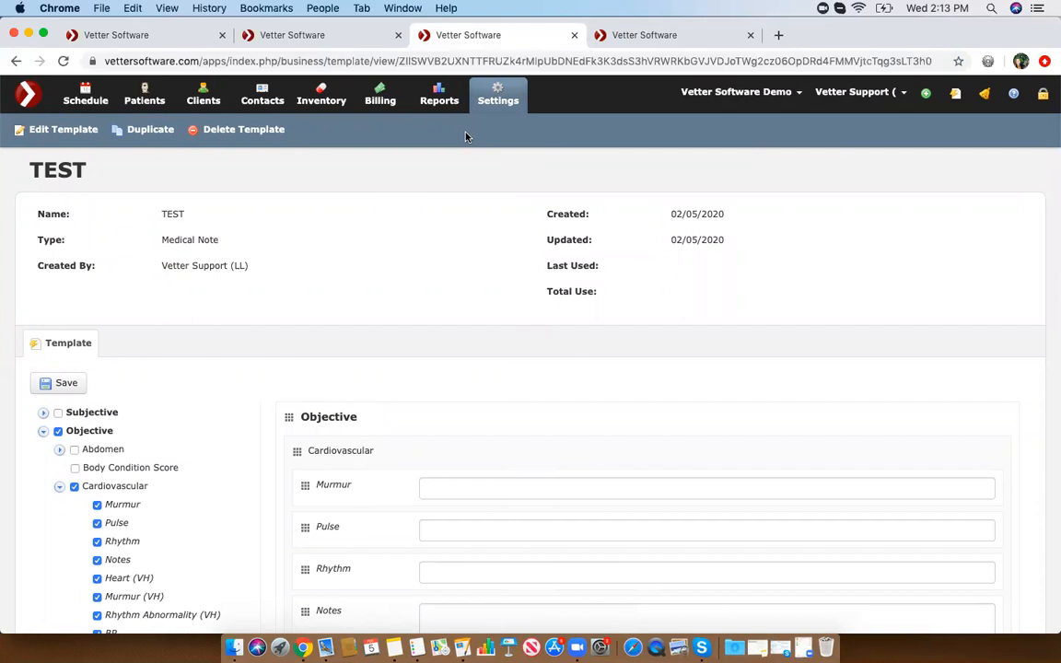
click(211, 129)
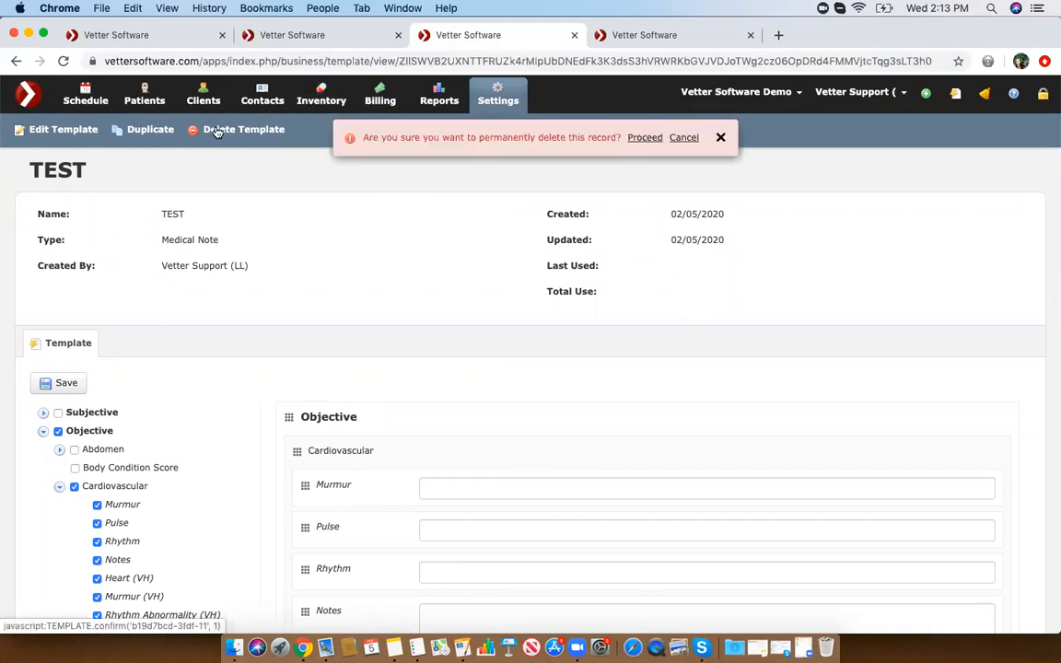
click(631, 138)
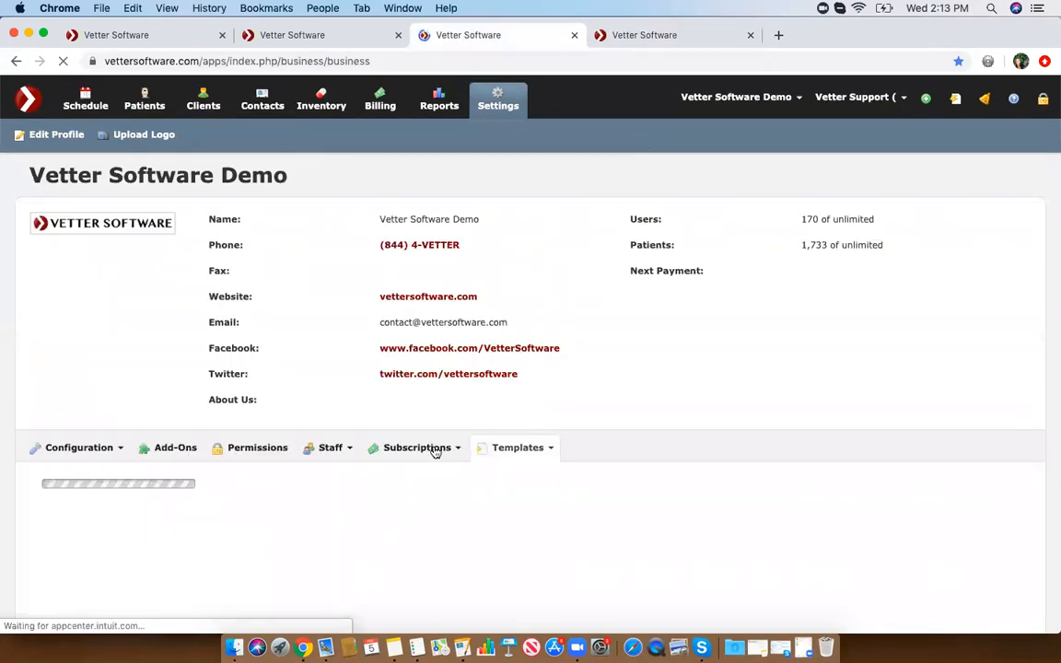
- Show only the letter templates and open the consent form letter
click(505, 448)
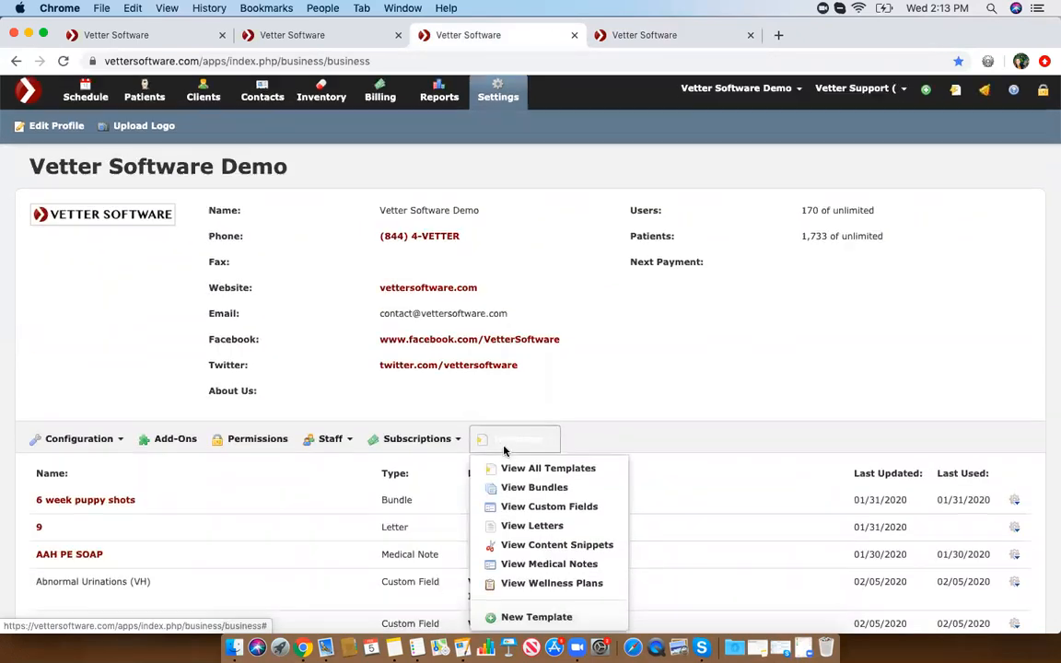
scroll(505, 449, down, 3)
click(513, 433)
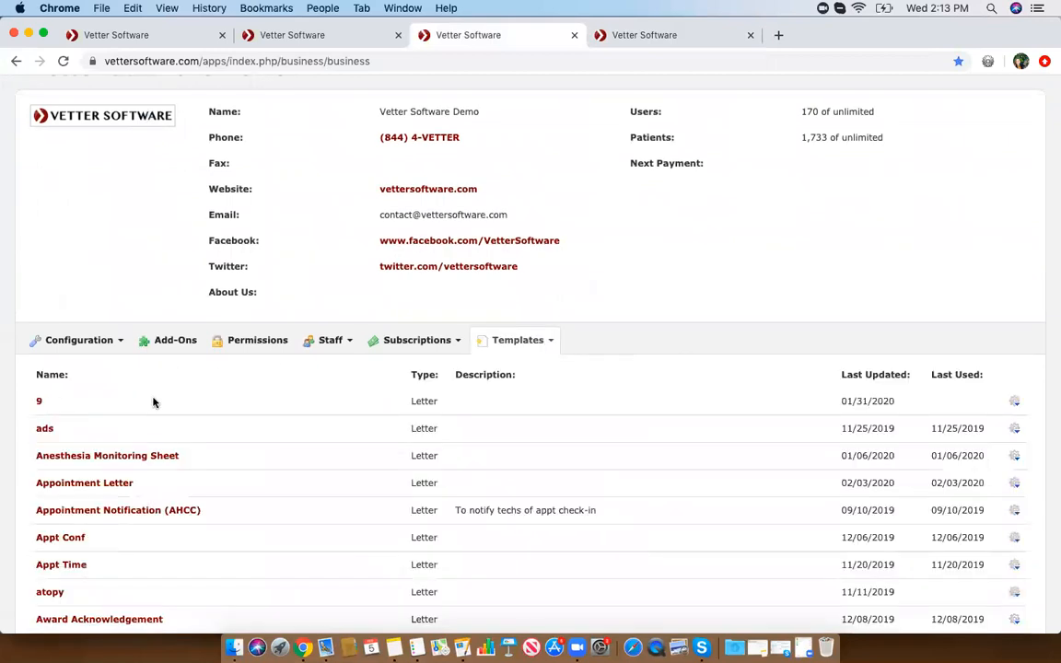
scroll(133, 433, down, 5)
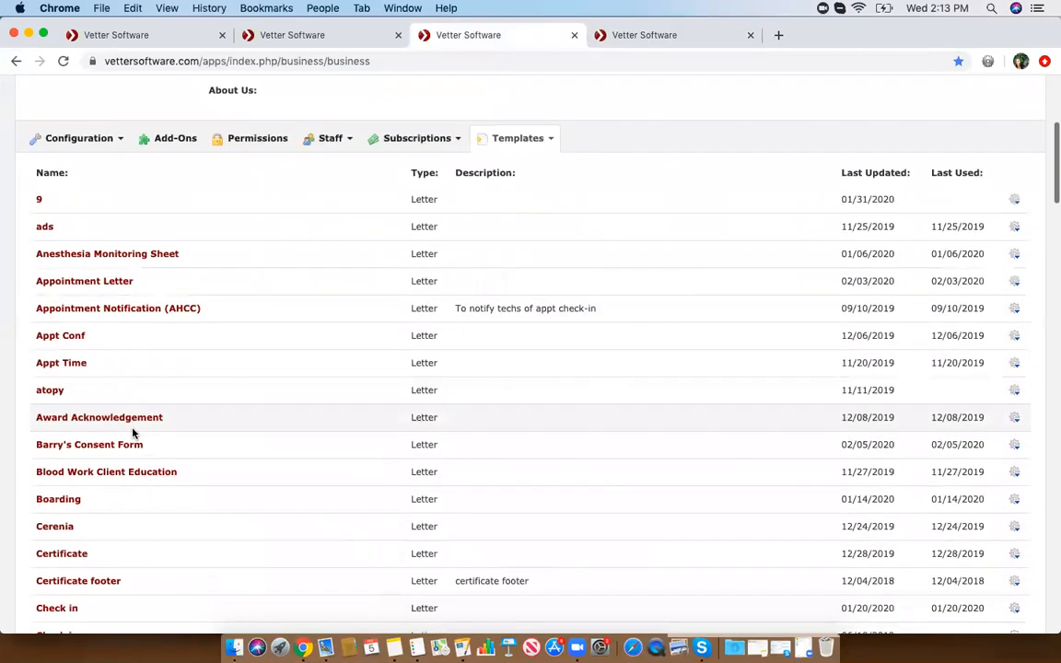
click(77, 445)
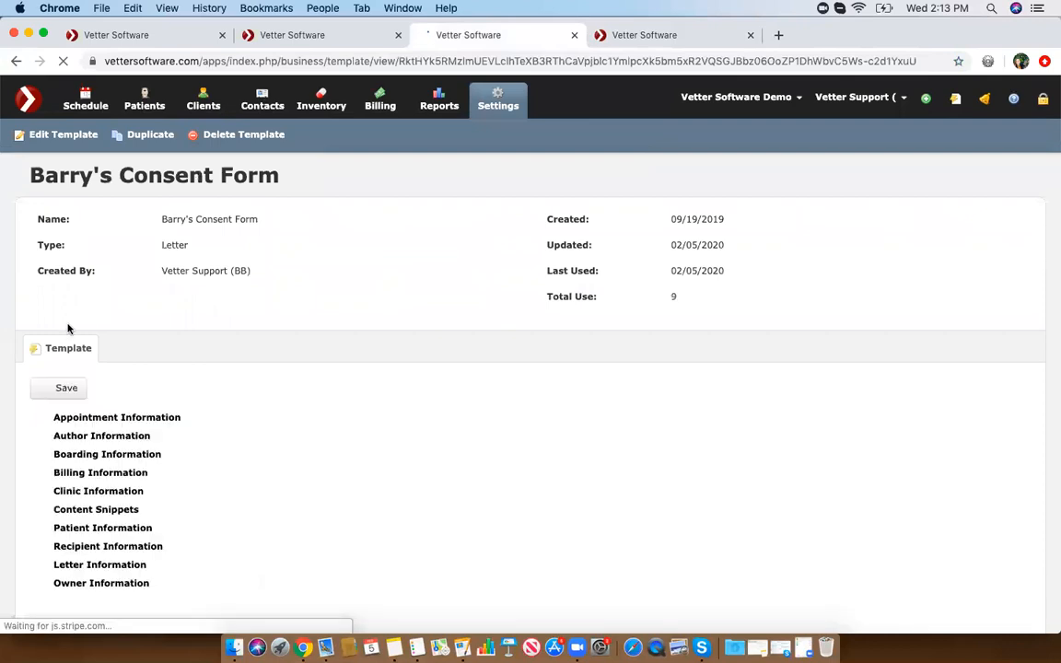
- Expand the Patient Information category of the consent form letter and examine which patient fields can be inserted
scroll(90, 493, down, 1)
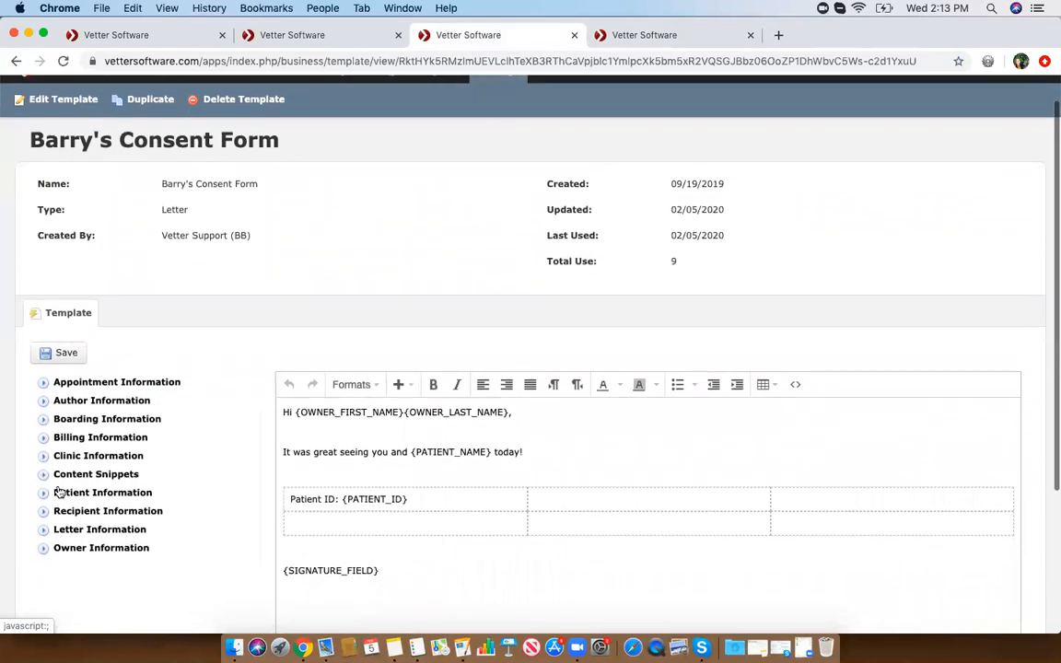
click(43, 493)
scroll(101, 467, down, 4)
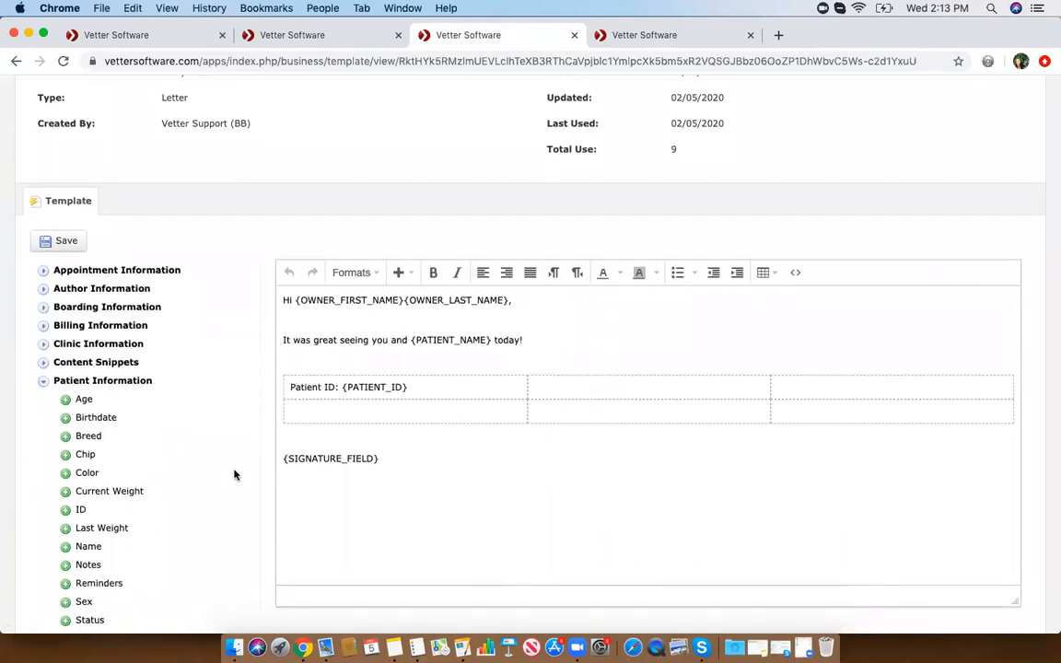
scroll(234, 475, down, 2)
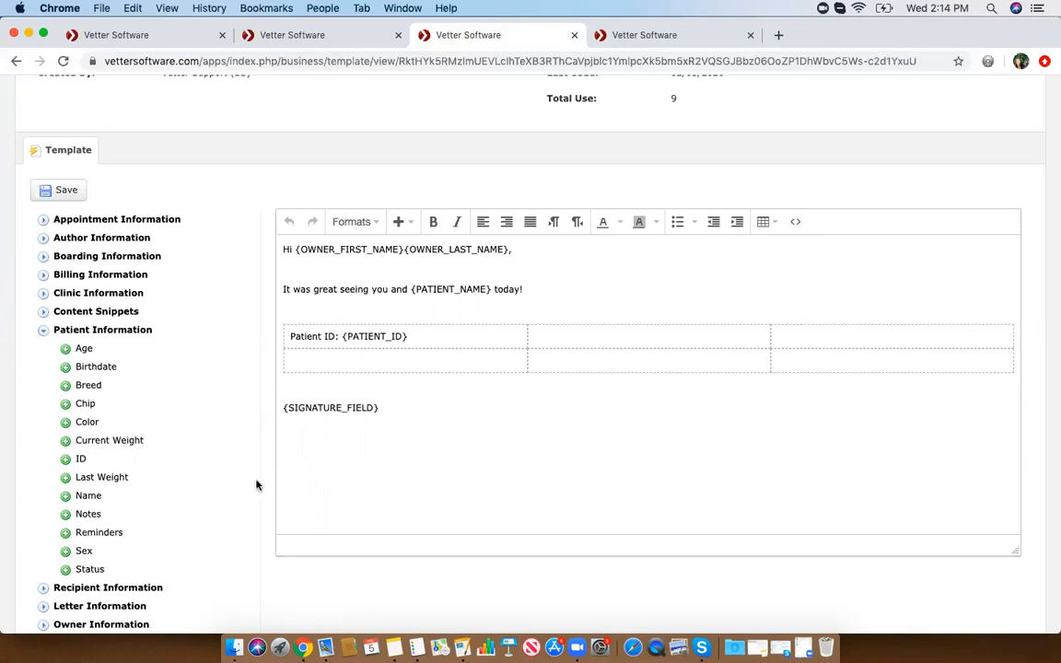
scroll(236, 495, down, 2)
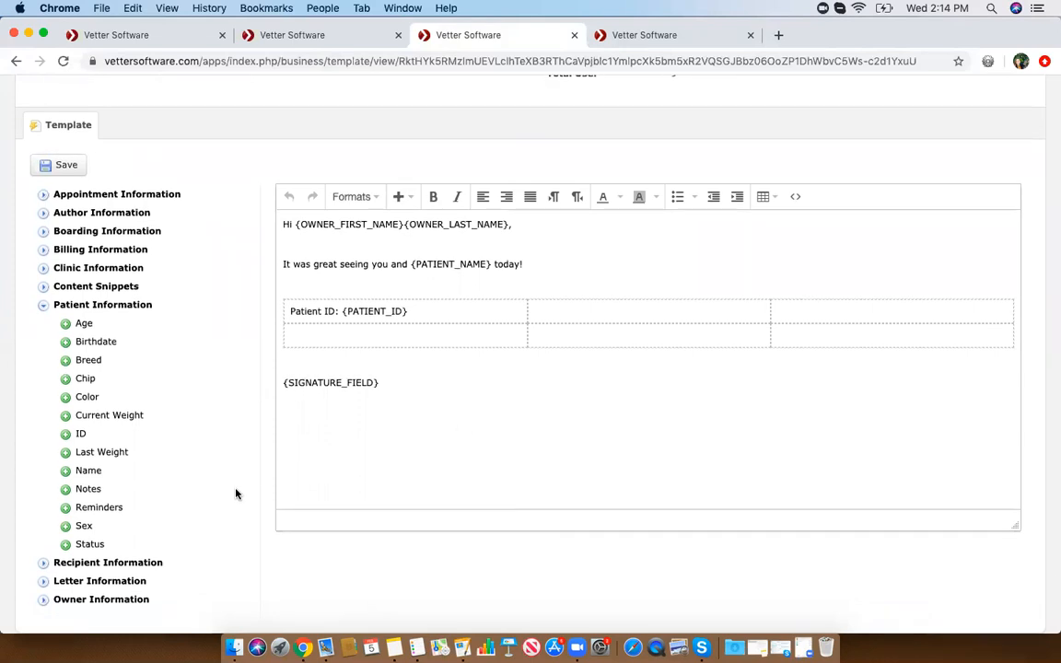
scroll(340, 471, up, 2)
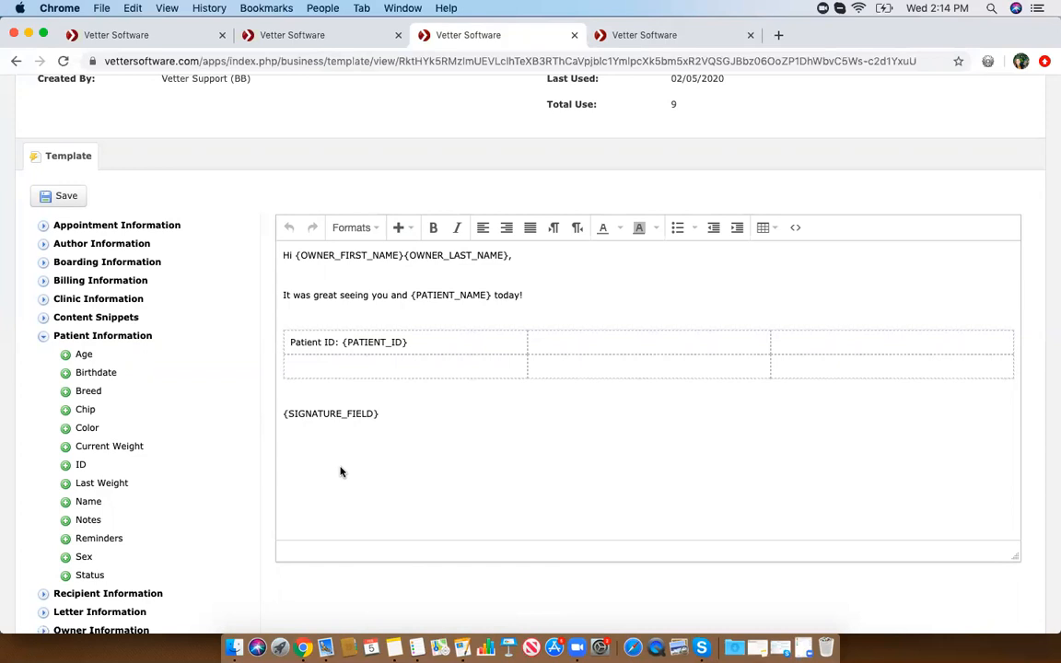
scroll(340, 472, up, 5)
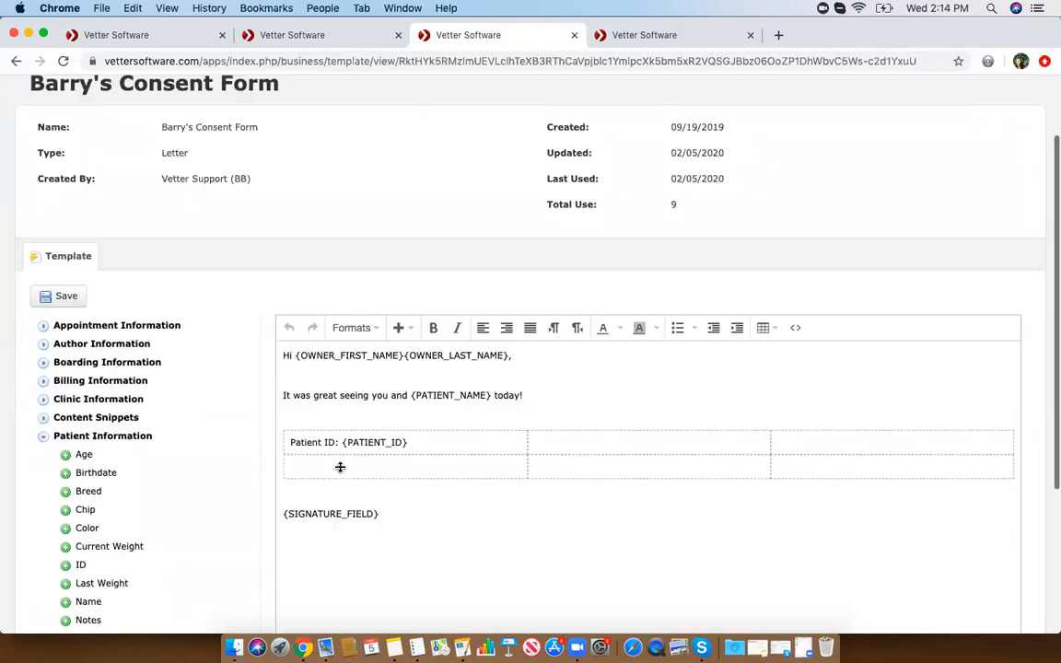